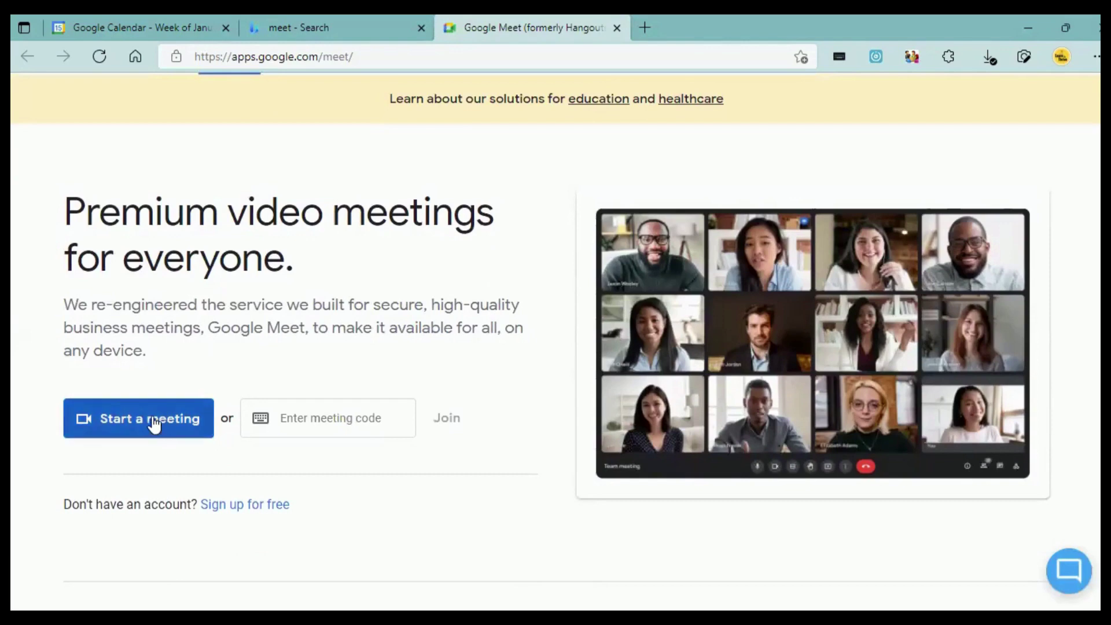
Step: Look through the Google Meet landing page, from the meeting code field through the feature sections, and return to the start of the page
{"action": "left_click", "coordinate": [309, 416]}
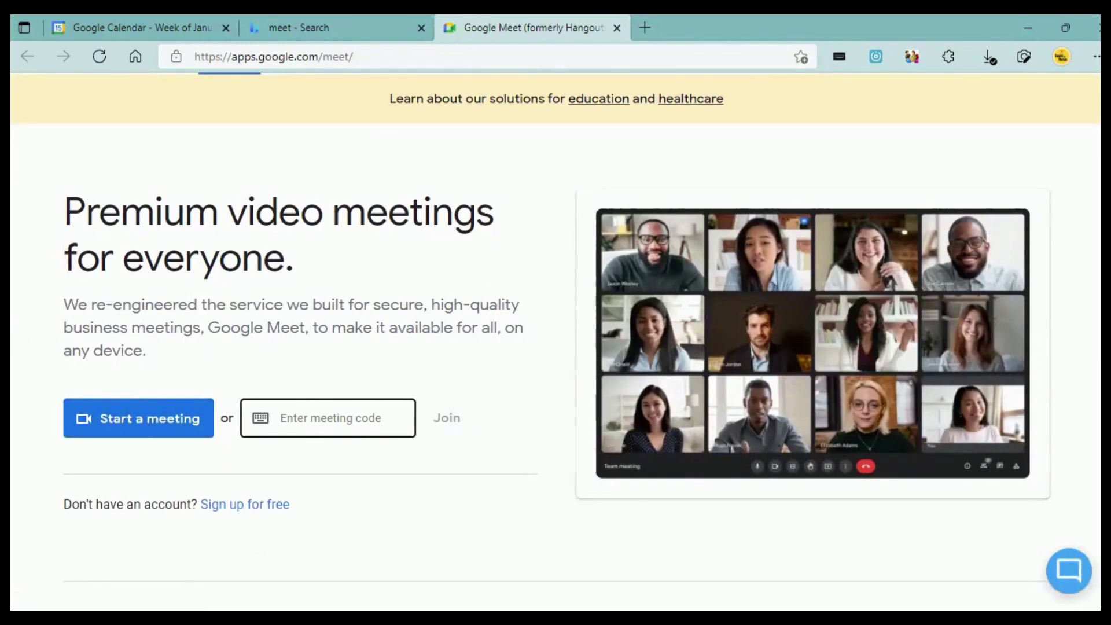
{"action": "scroll", "coordinate": [555, 342], "scroll_direction": "down", "scroll_amount": 10}
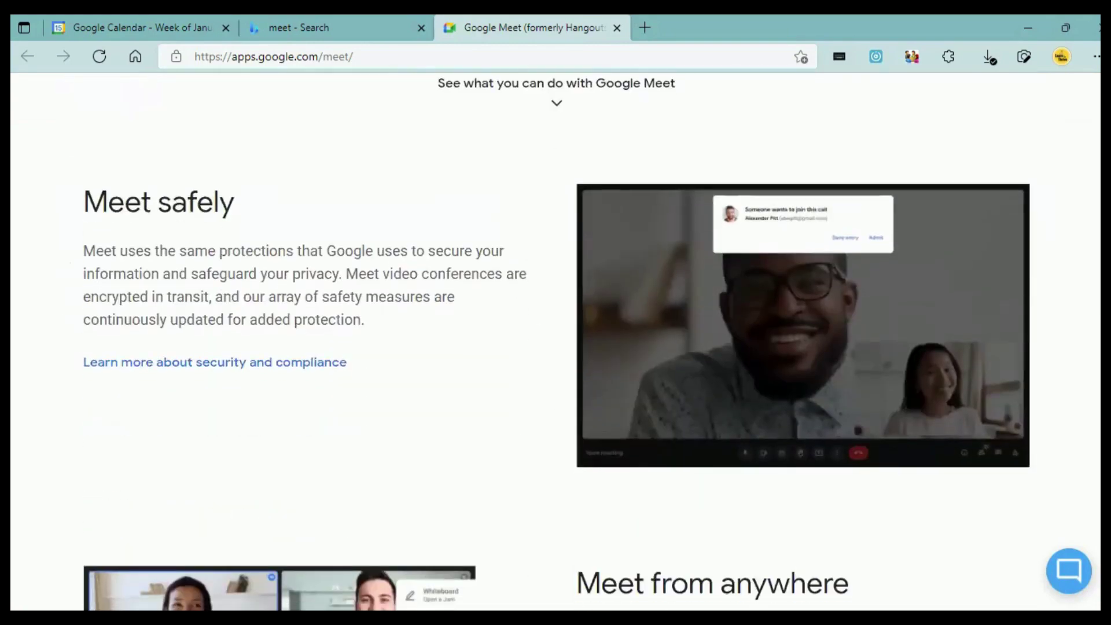
{"action": "scroll", "coordinate": [556, 342], "scroll_direction": "down", "scroll_amount": 7}
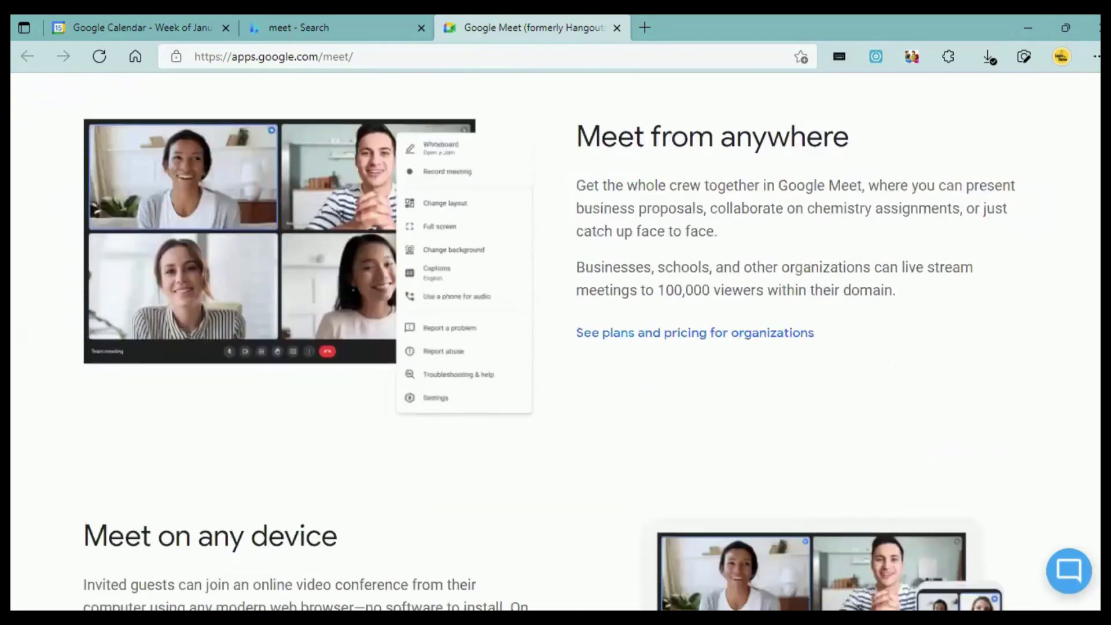
{"action": "scroll", "coordinate": [556, 342], "scroll_direction": "down", "scroll_amount": 6}
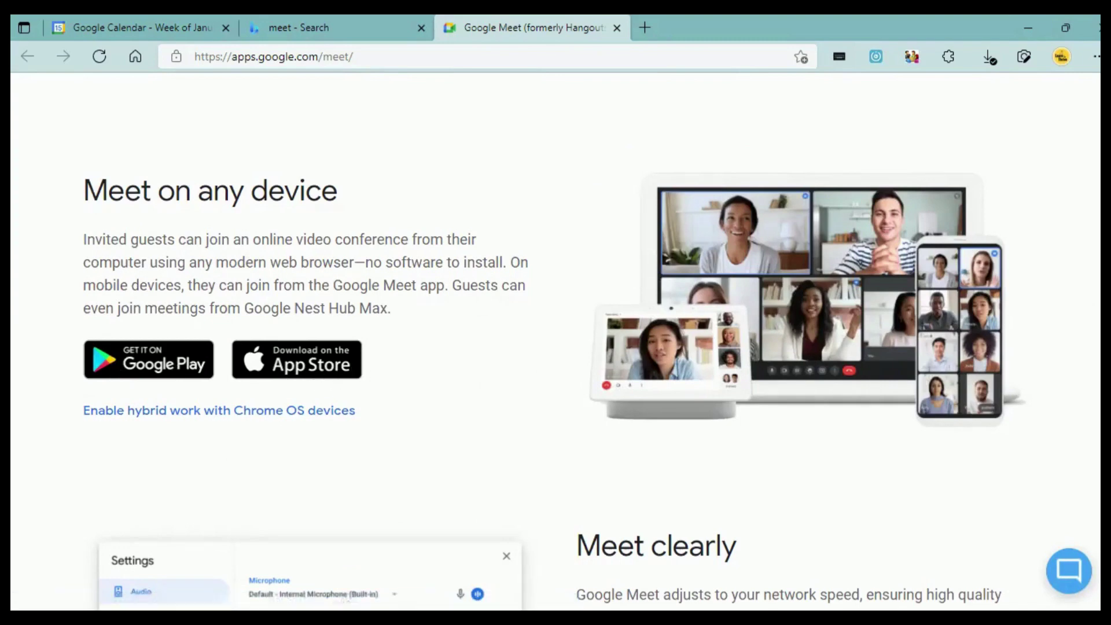
{"action": "scroll", "coordinate": [556, 342], "scroll_direction": "down", "scroll_amount": 6}
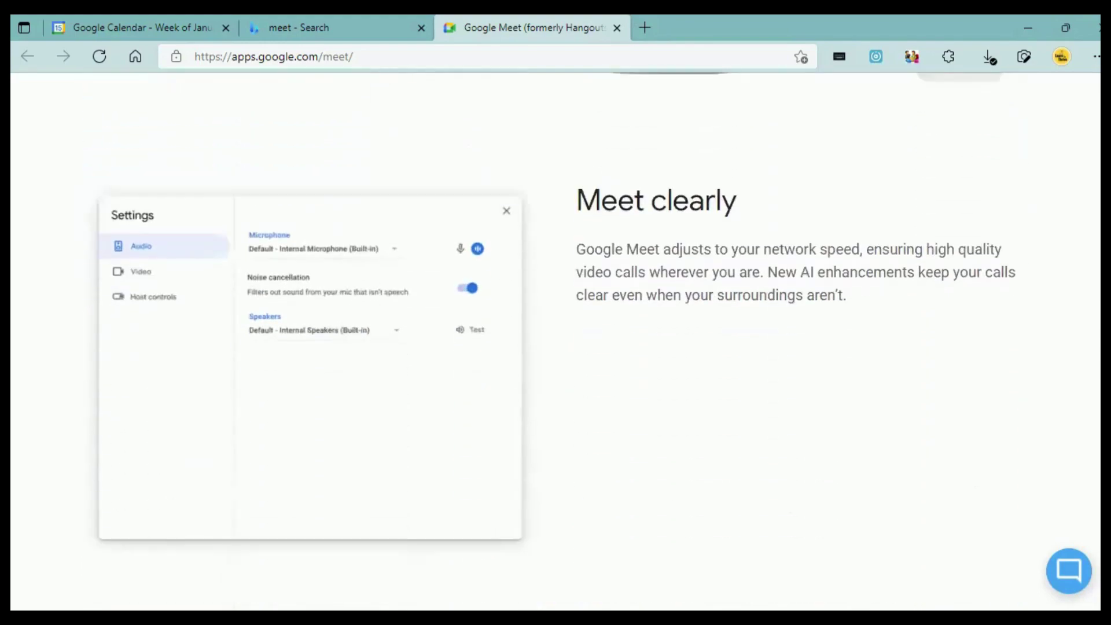
{"action": "scroll", "coordinate": [555, 342], "scroll_direction": "down", "scroll_amount": 8}
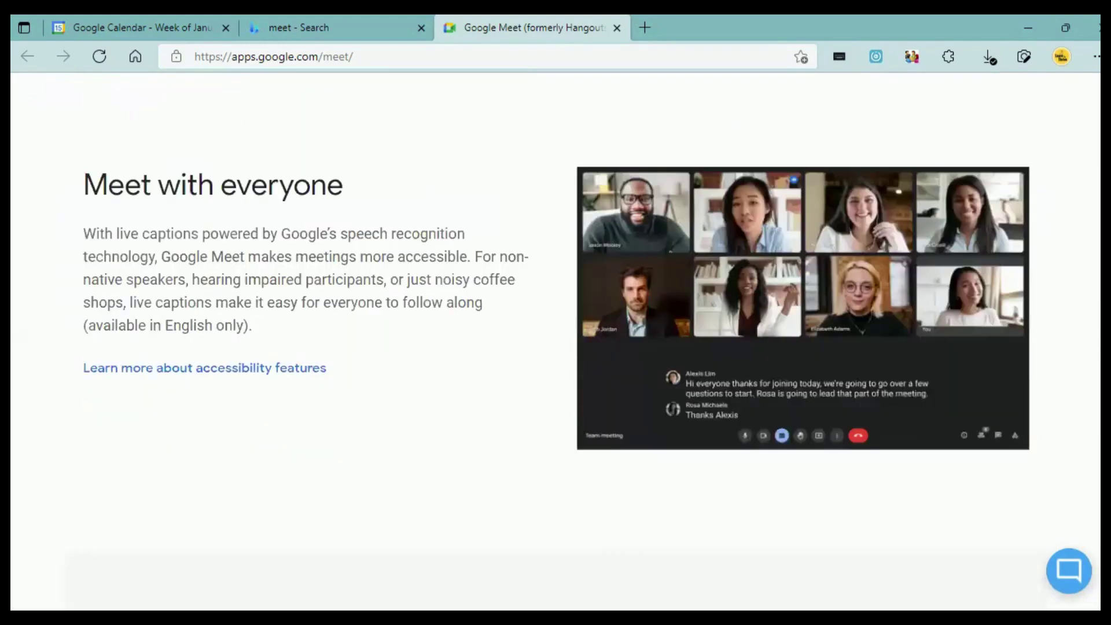
{"action": "scroll", "coordinate": [405, 302], "scroll_direction": "down", "scroll_amount": 8}
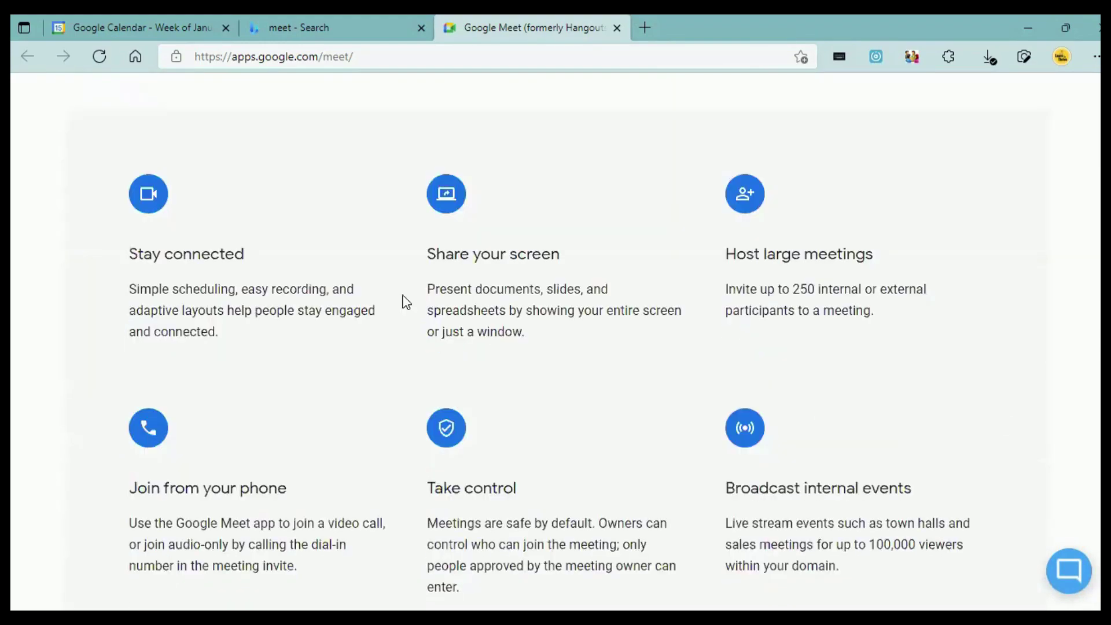
{"action": "scroll", "coordinate": [1070, 283], "scroll_direction": "down", "scroll_amount": 7}
{"action": "scroll", "coordinate": [1069, 283], "scroll_direction": "up", "scroll_amount": 20}
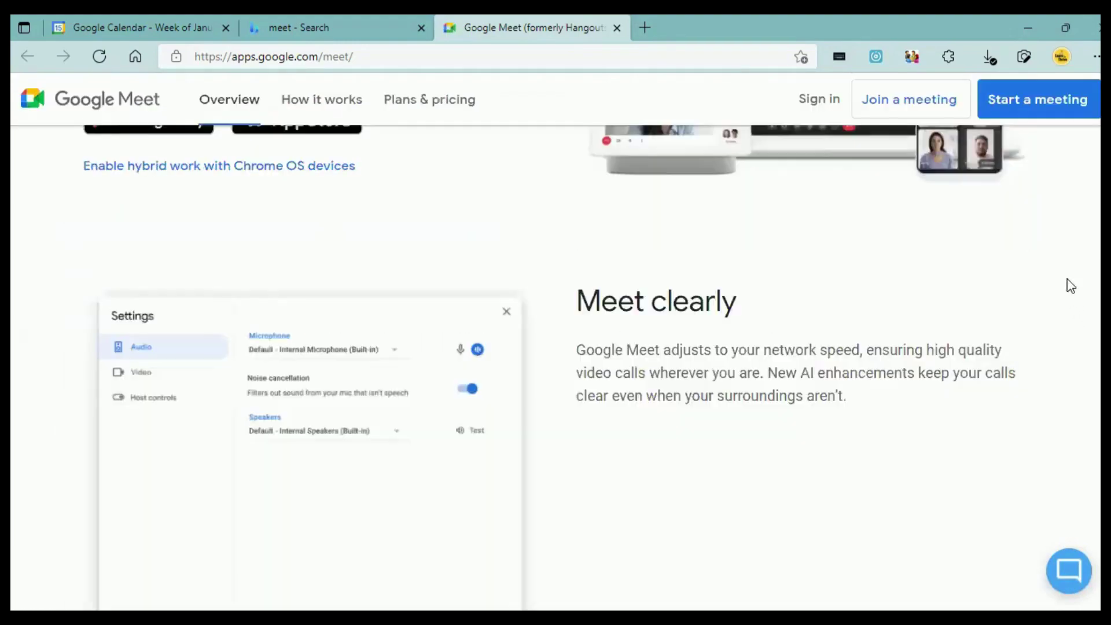
{"action": "scroll", "coordinate": [1053, 160], "scroll_direction": "up", "scroll_amount": 7}
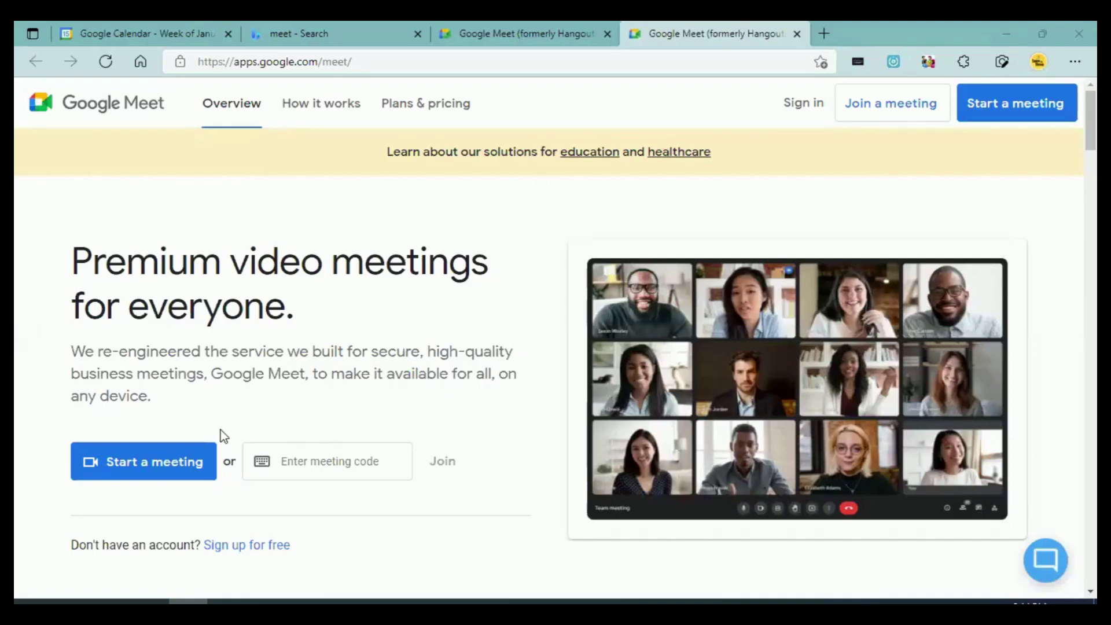
Step: Start a new meeting, switching to the third saved Google account when asked to verify the sign-in
{"action": "left_click", "coordinate": [136, 478]}
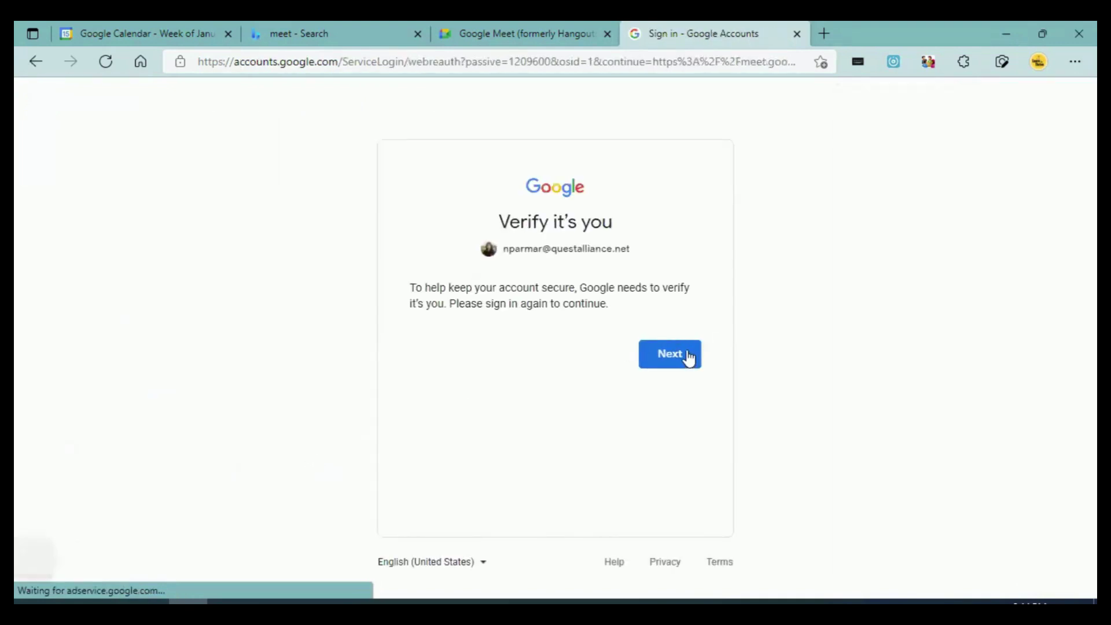
{"action": "left_click", "coordinate": [688, 358]}
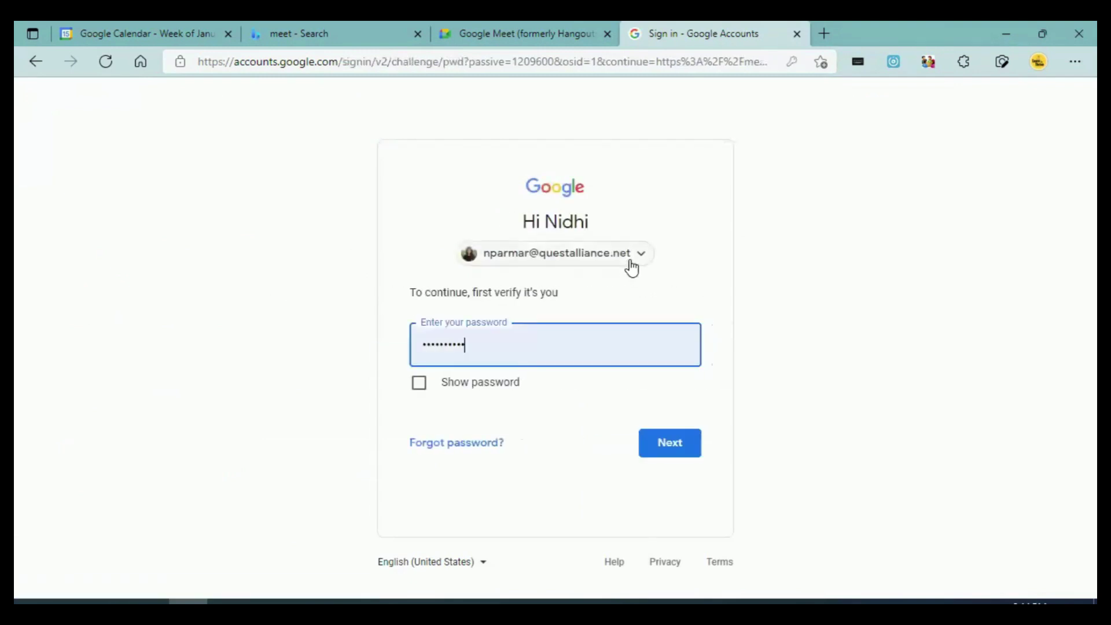
{"action": "left_click", "coordinate": [628, 259]}
{"action": "left_click", "coordinate": [501, 368]}
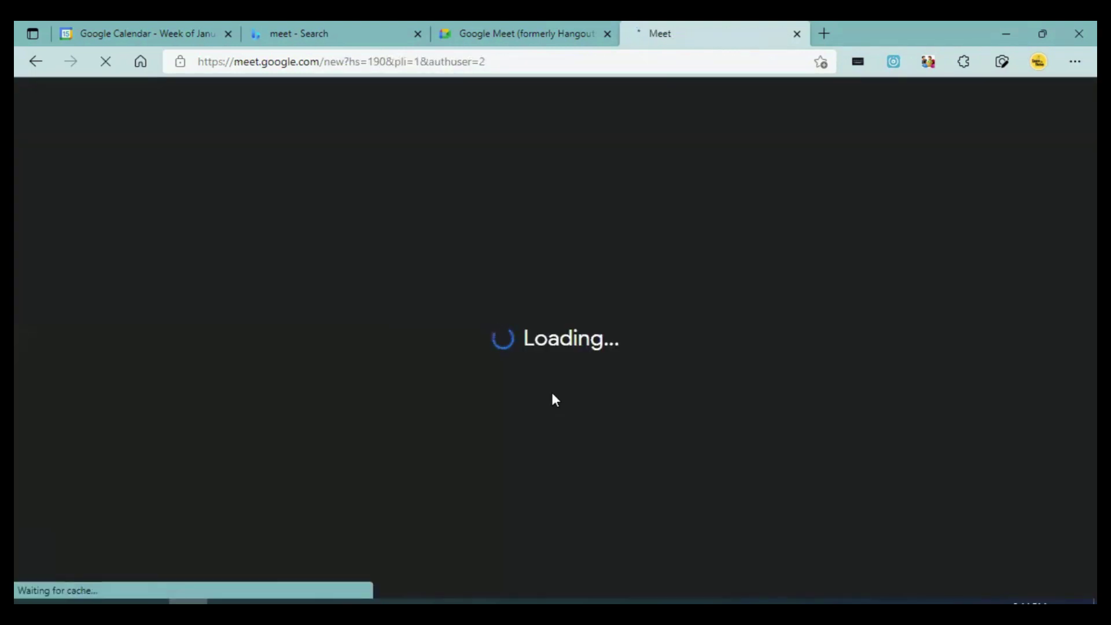
{"action": "left_click", "coordinate": [265, 164]}
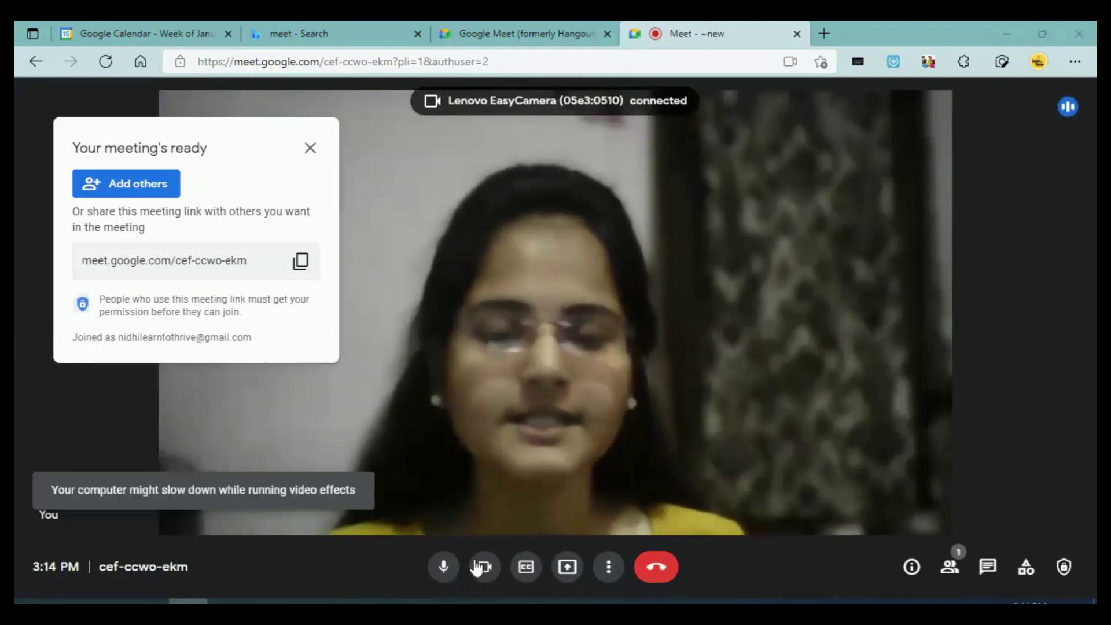
Step: Turn off both the microphone and the camera in the new meeting
{"action": "left_click", "coordinate": [447, 570]}
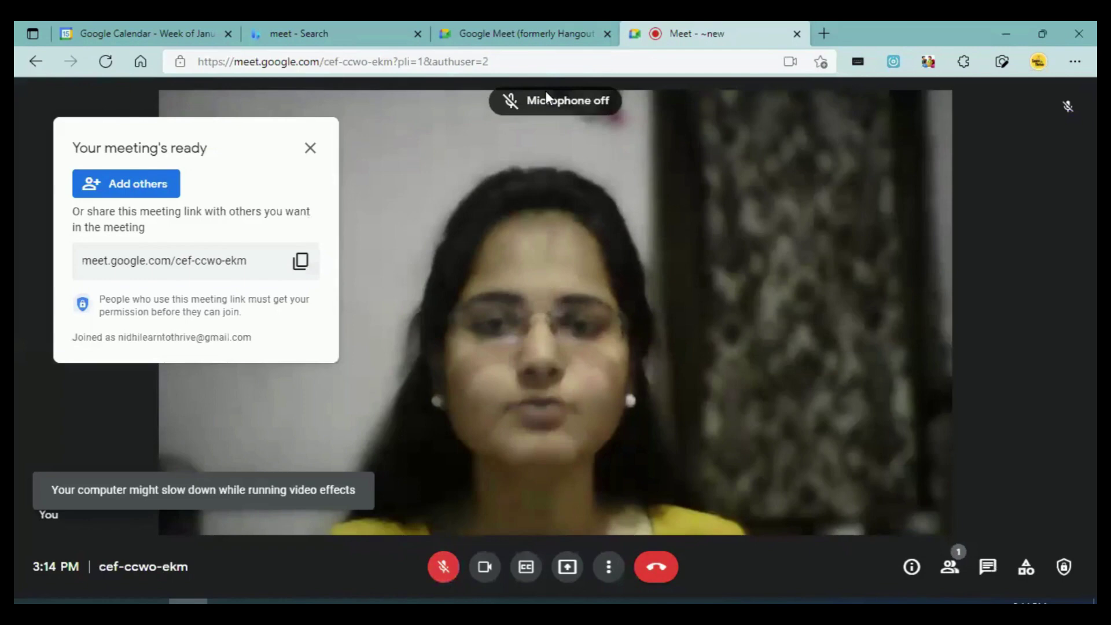
{"action": "left_click", "coordinate": [486, 581]}
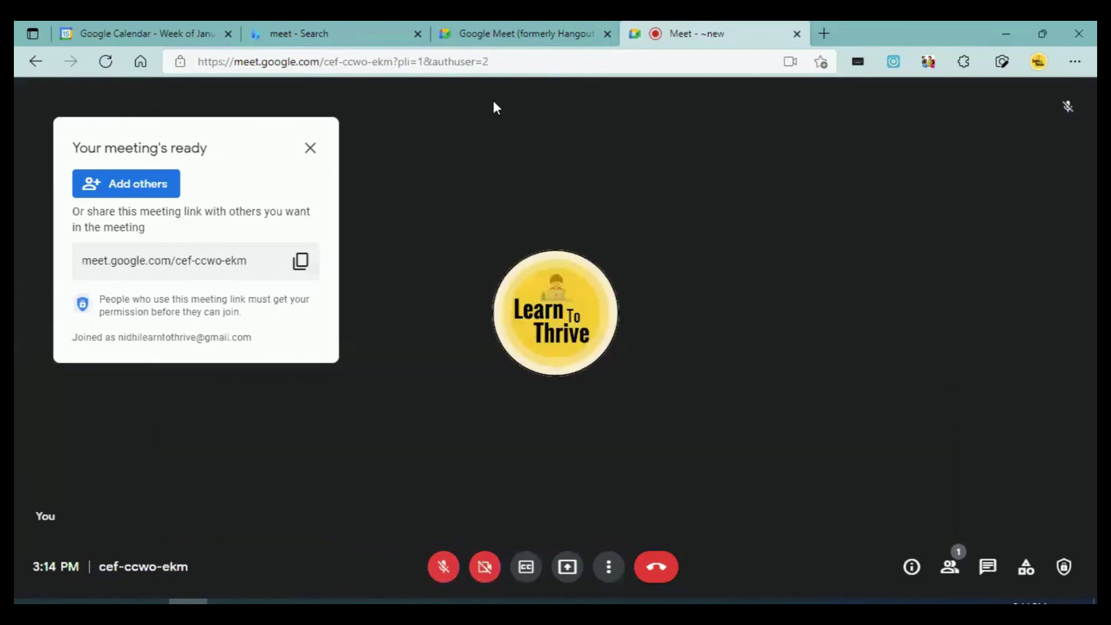
Step: Copy the new meeting's joining link and send it as a message in the in-call chat
{"action": "left_click", "coordinate": [509, 33]}
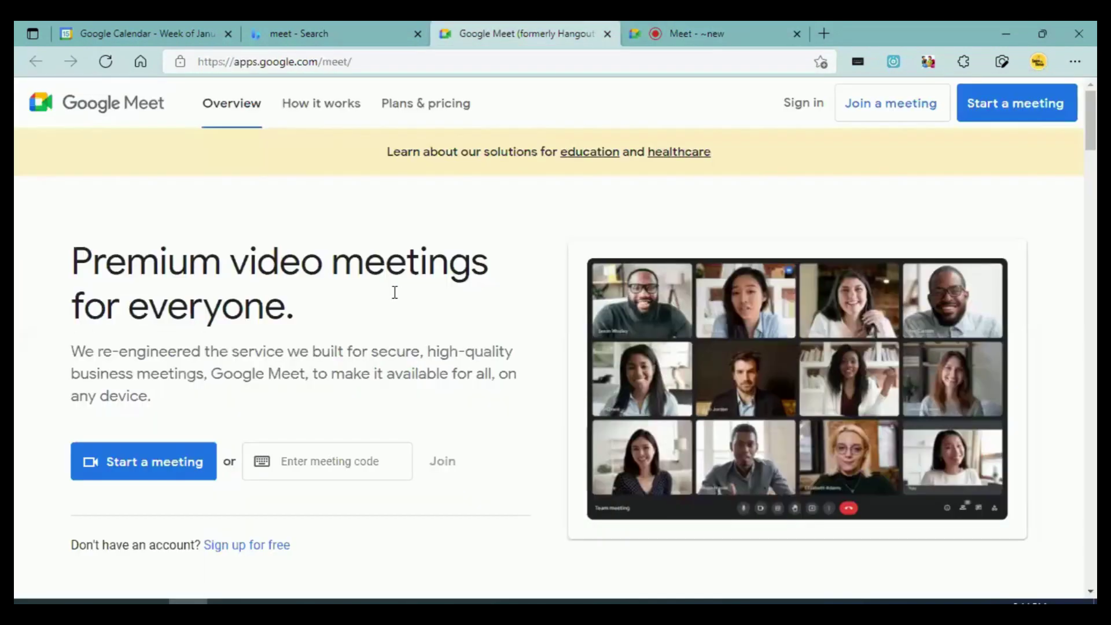
{"action": "left_click", "coordinate": [307, 462]}
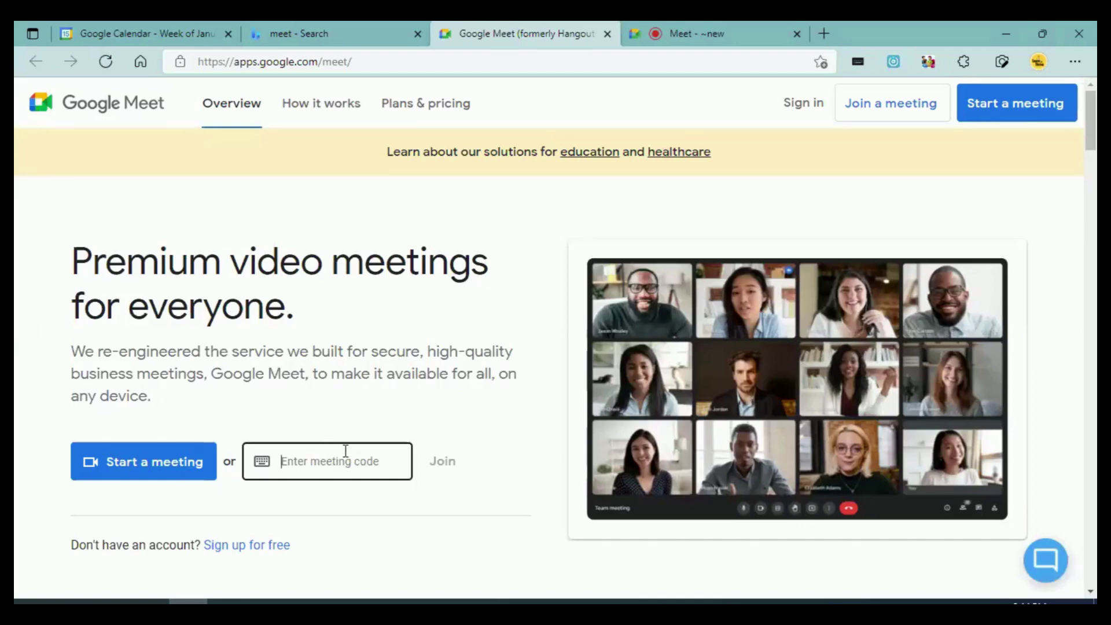
{"action": "left_click", "coordinate": [714, 23]}
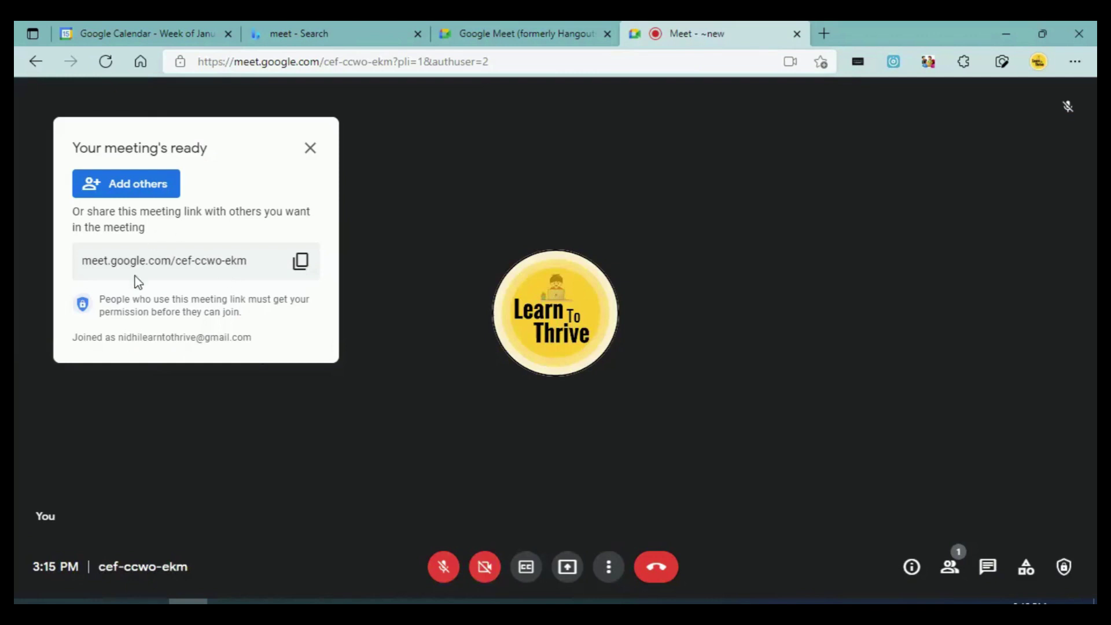
{"action": "left_click", "coordinate": [301, 261]}
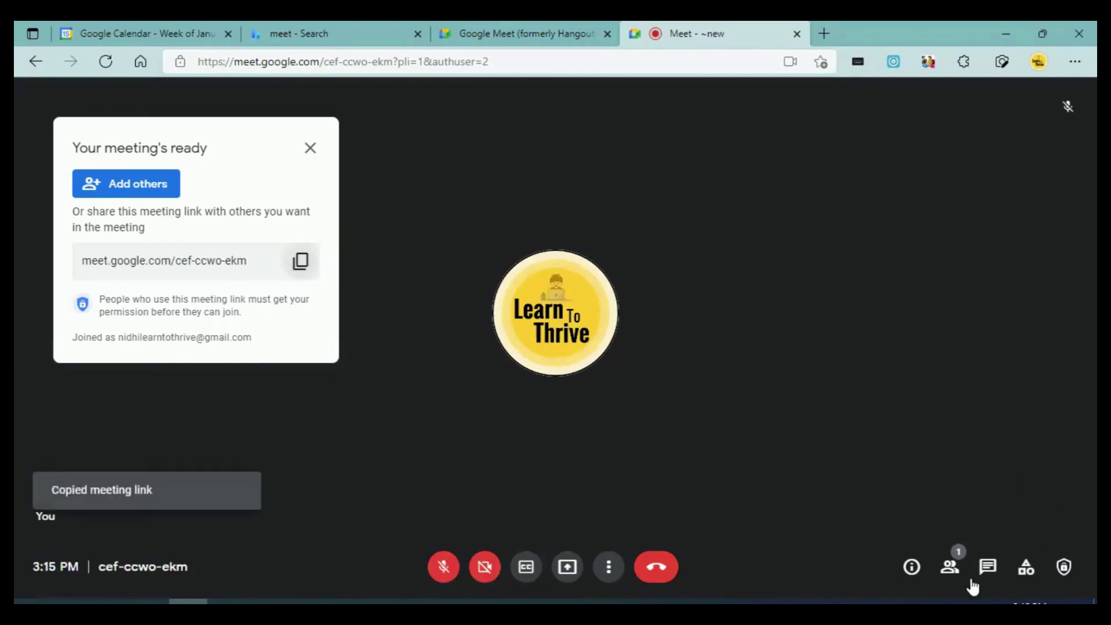
{"action": "left_click", "coordinate": [987, 566]}
{"action": "left_click", "coordinate": [826, 507]}
{"action": "key", "text": "ctrl+v"}
{"action": "key", "text": "Return"}
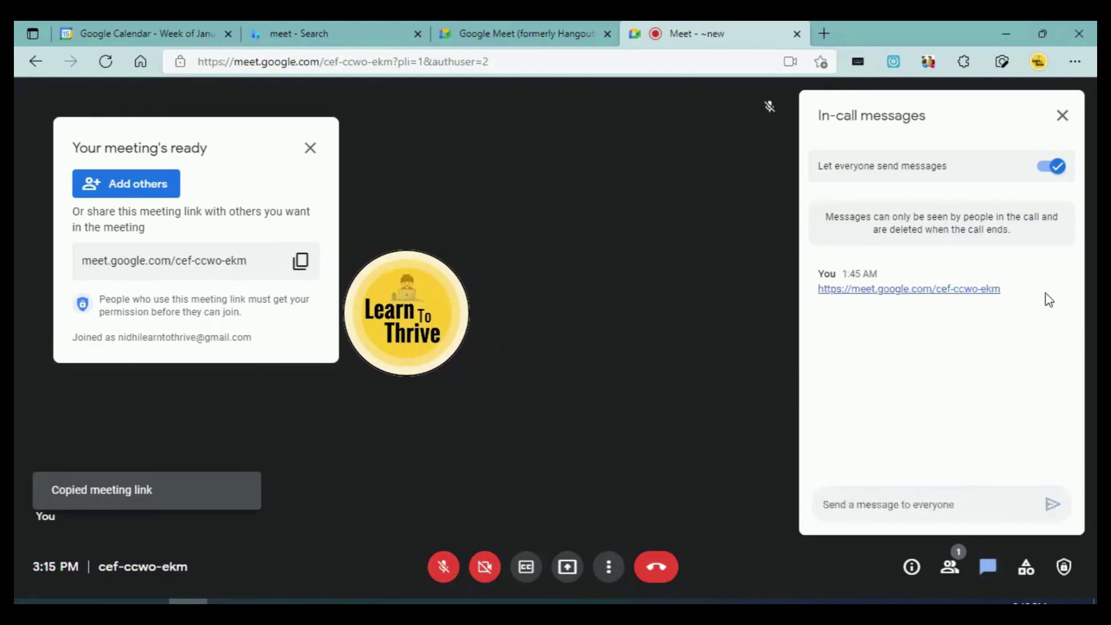
Step: Copy the meeting code from the link in the chat and use it on the Google Meet landing page to join
{"action": "left_click_drag", "start_coordinate": [1002, 290], "coordinate": [940, 297]}
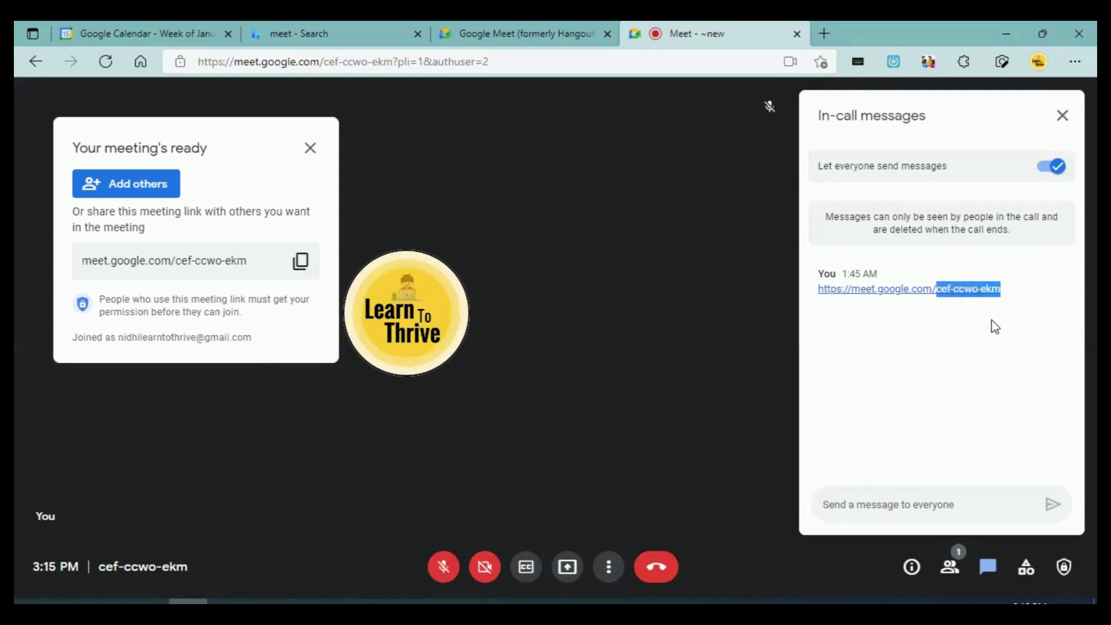
{"action": "left_click", "coordinate": [564, 22]}
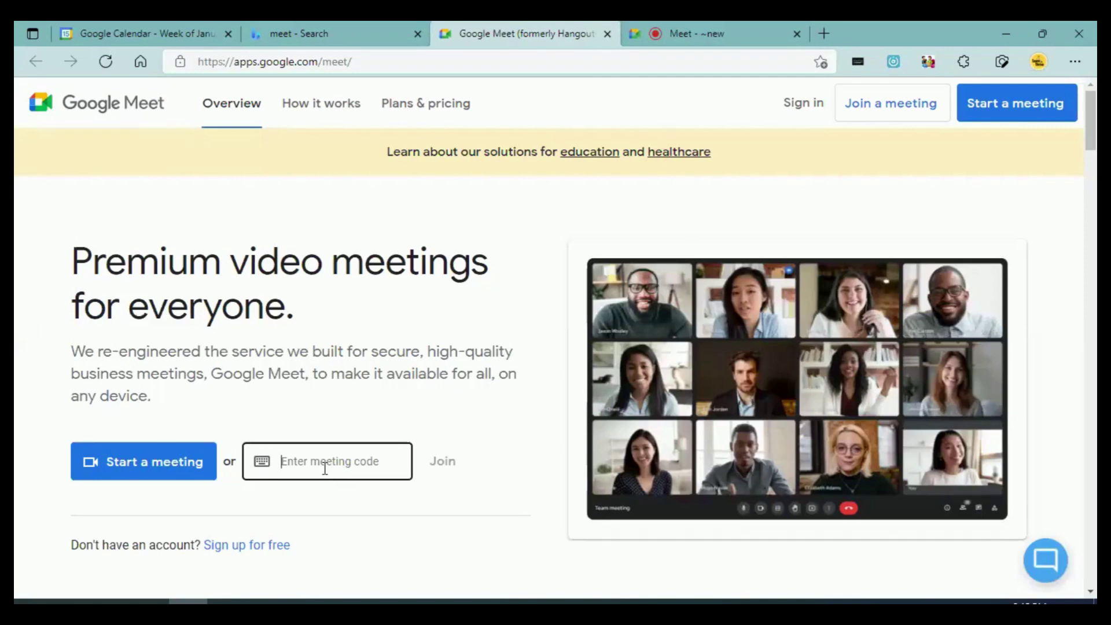
{"action": "left_click", "coordinate": [661, 23]}
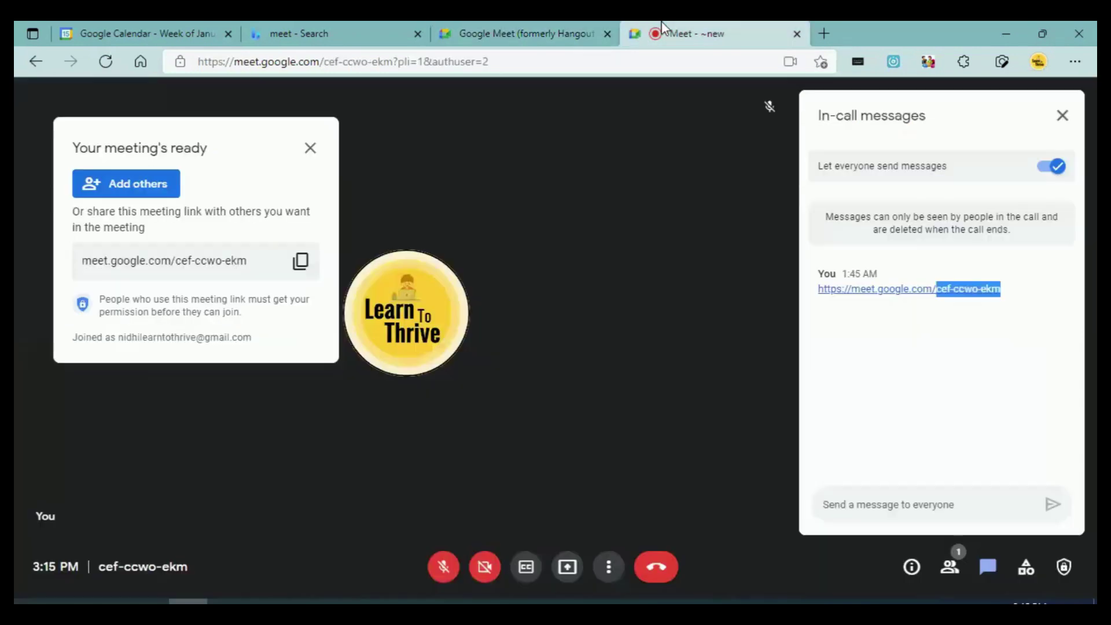
{"action": "left_click", "coordinate": [951, 315]}
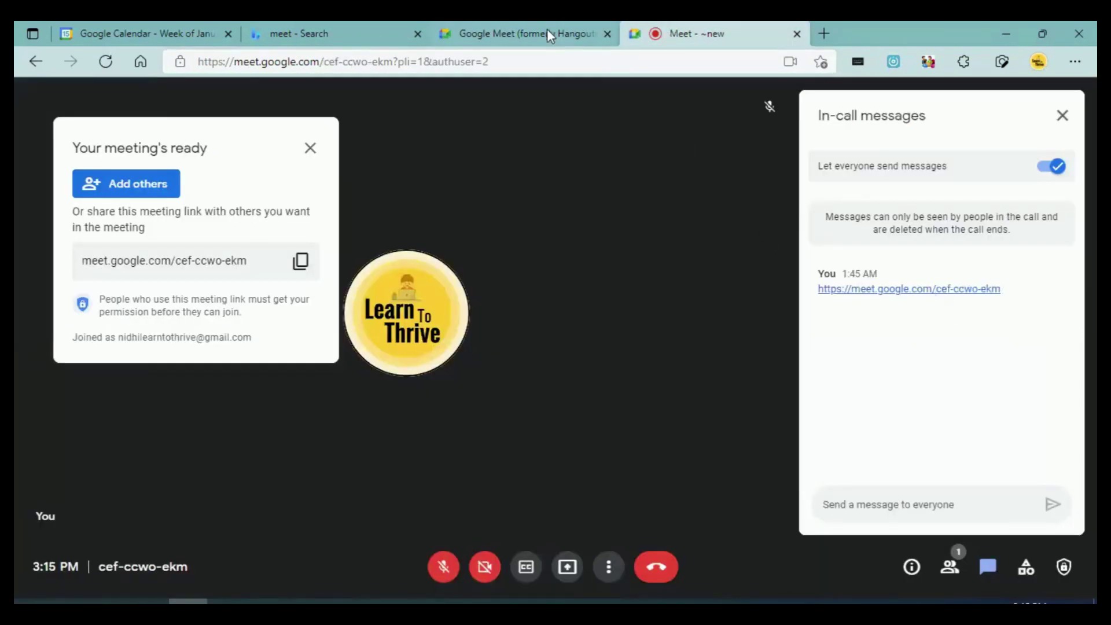
{"action": "left_click", "coordinate": [523, 26]}
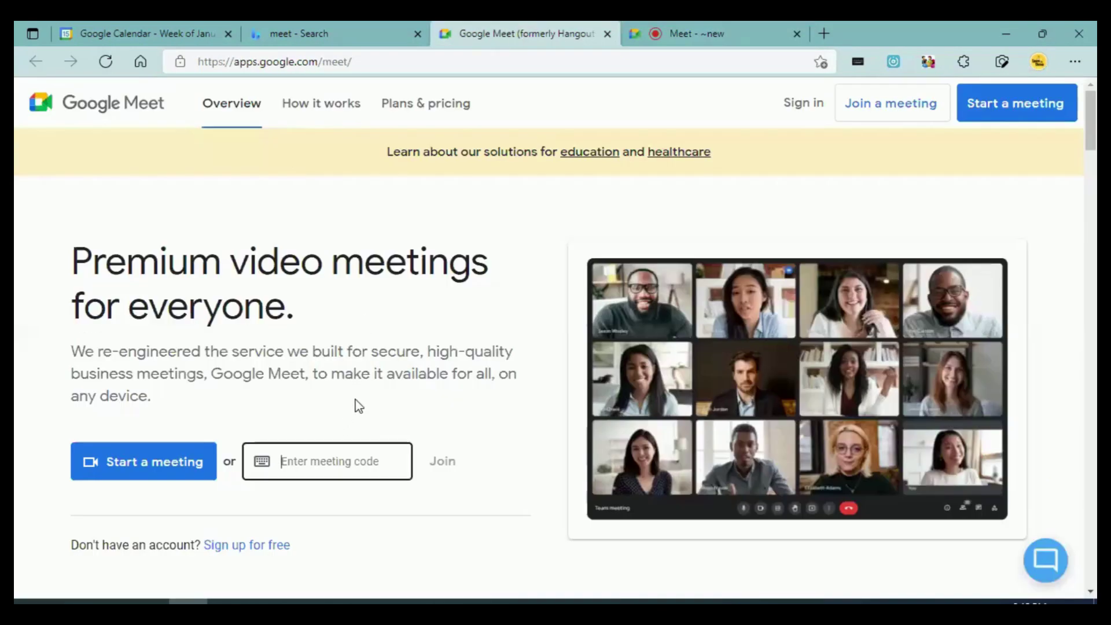
{"action": "key", "text": "ctrl+v"}
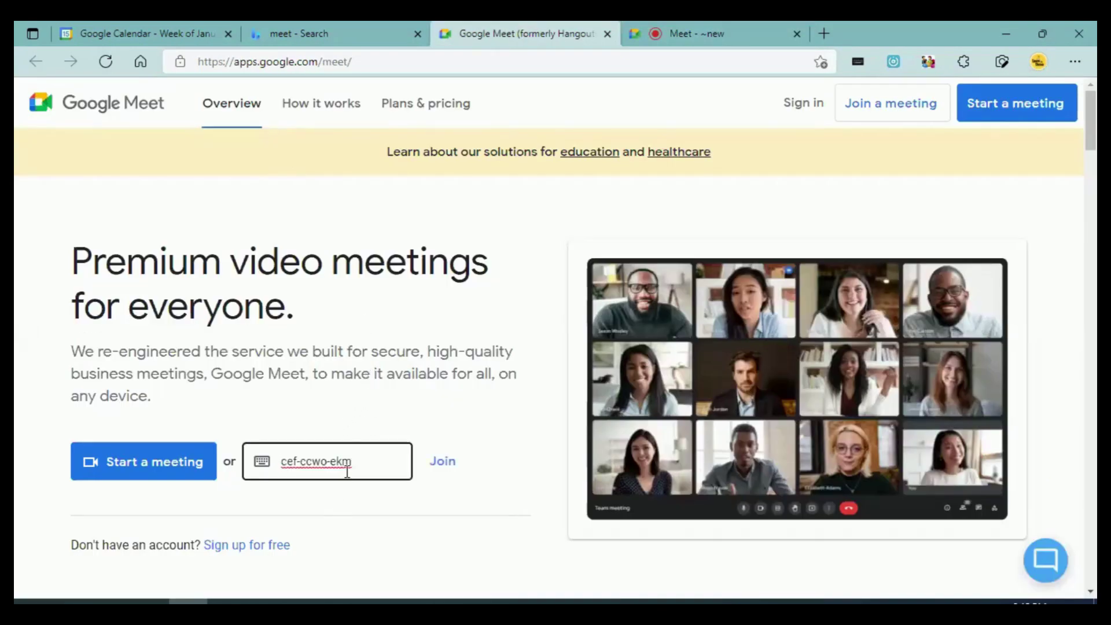
{"action": "left_click", "coordinate": [440, 478]}
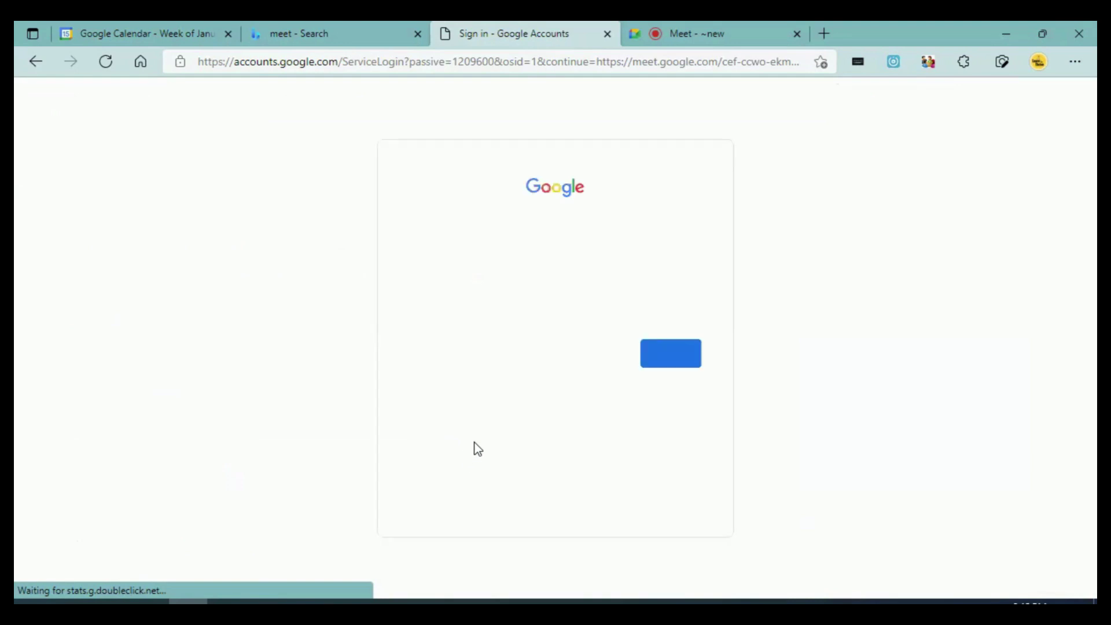
Step: Continue past the sign-in check and choose the third saved Google account for joining the meeting
{"action": "left_click", "coordinate": [656, 353]}
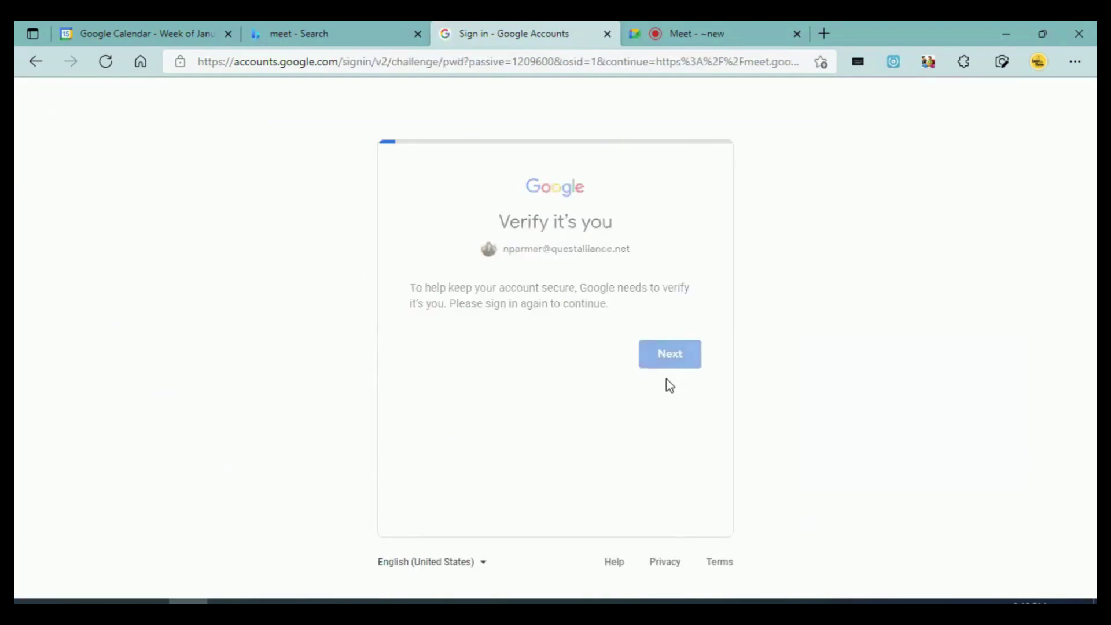
{"action": "left_click", "coordinate": [657, 363]}
{"action": "left_click", "coordinate": [601, 256]}
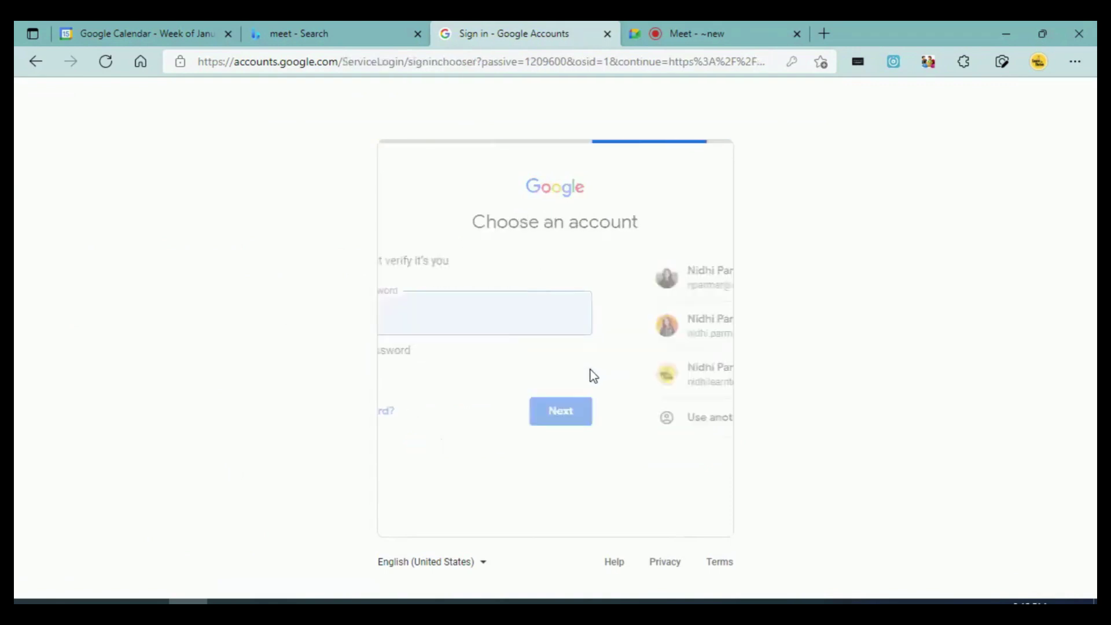
{"action": "left_click", "coordinate": [556, 386]}
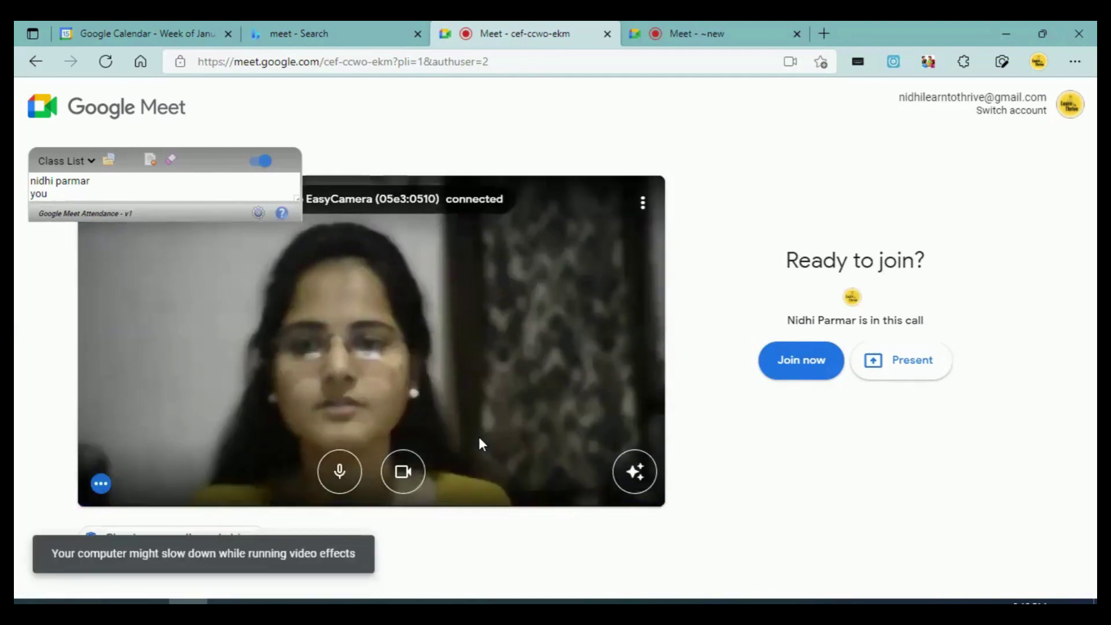
Step: Join the meeting with the microphone off and dismiss the attendance extension's meeting start notice
{"action": "left_click", "coordinate": [356, 482]}
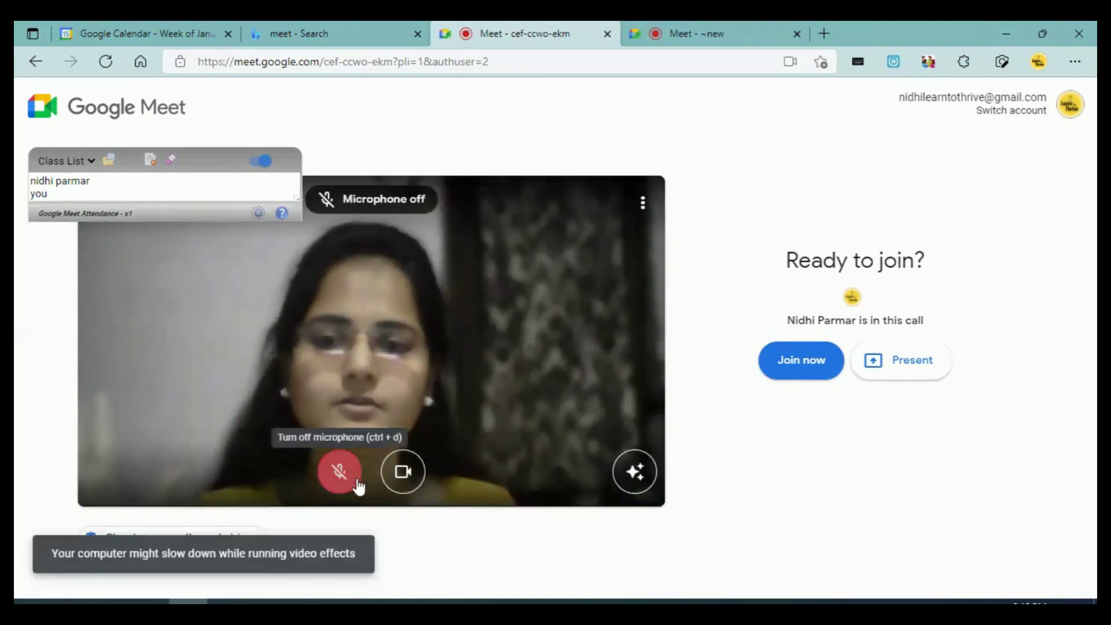
{"action": "left_click", "coordinate": [802, 362]}
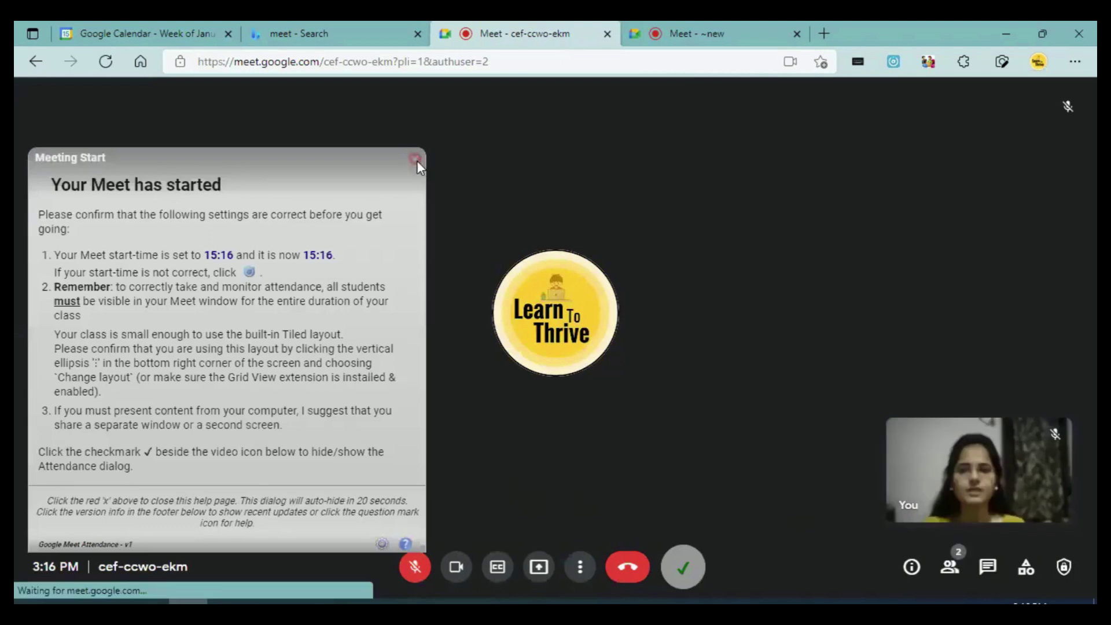
{"action": "left_click", "coordinate": [416, 163]}
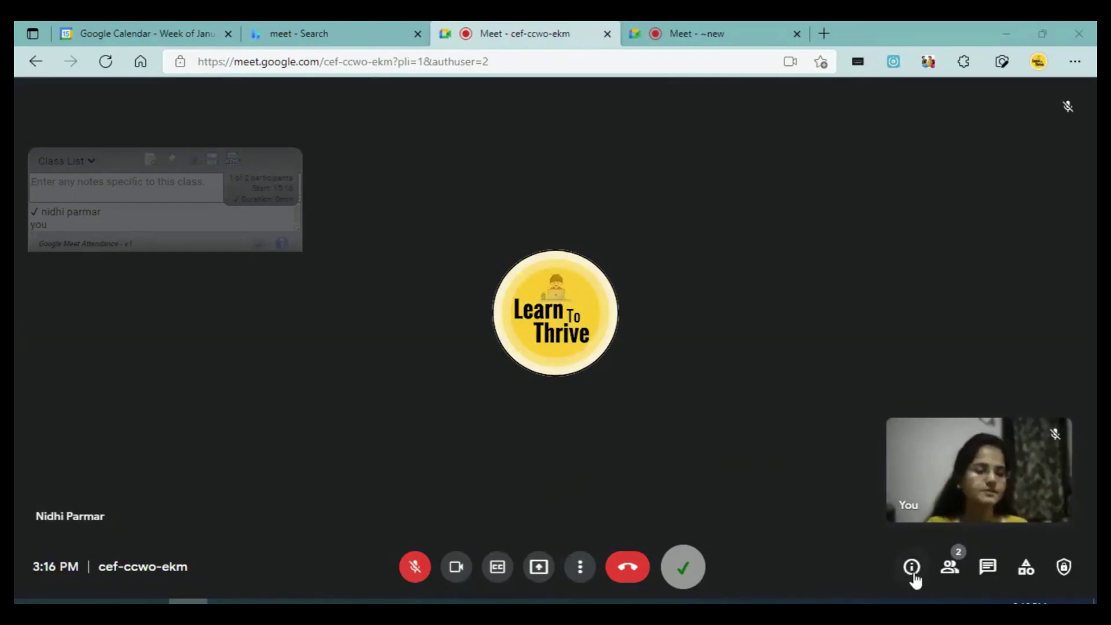
Step: Try the in-call controls by switching the microphone on and off again, and the camera off and on again
{"action": "left_click", "coordinate": [410, 569]}
{"action": "left_click", "coordinate": [418, 567]}
{"action": "left_click", "coordinate": [455, 573]}
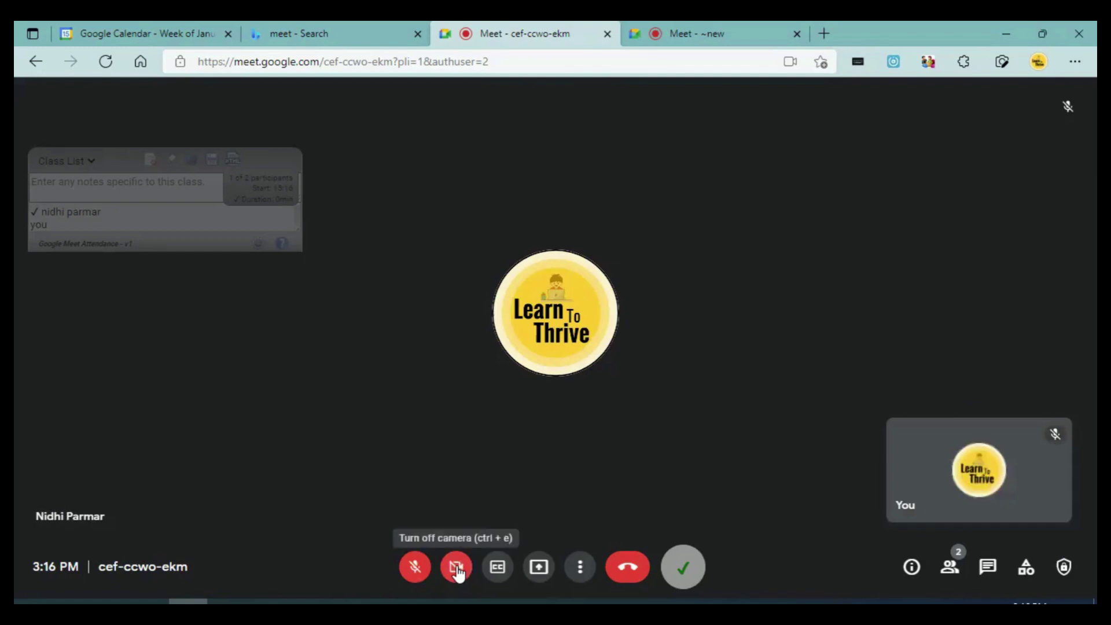
{"action": "left_click", "coordinate": [456, 573]}
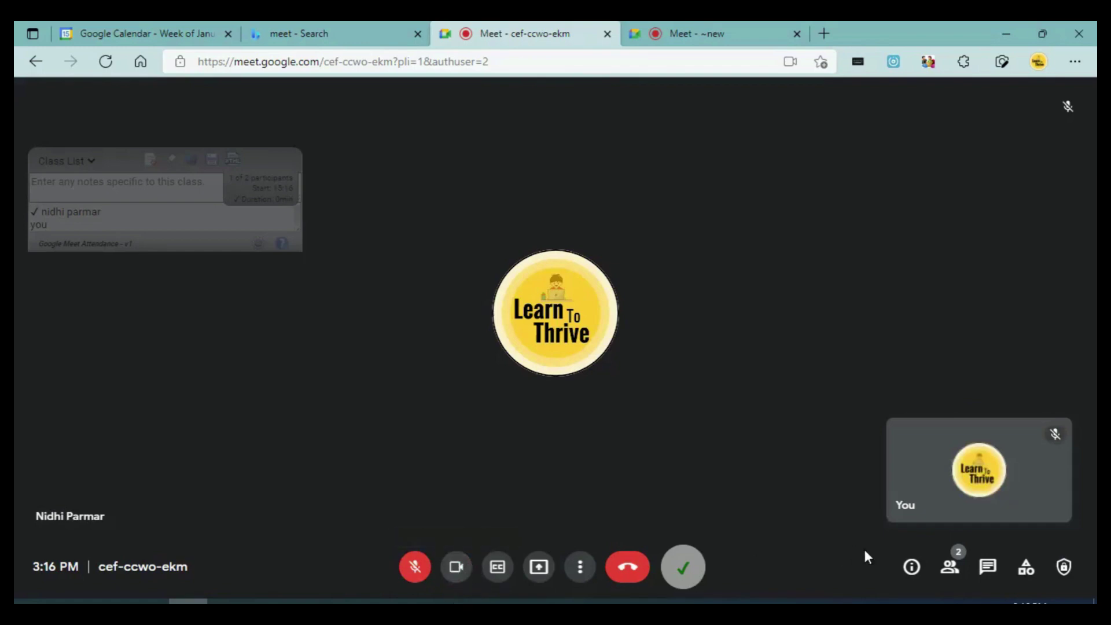
Step: Send the messages "HI" and "How are you" to everyone in the in-call chat
{"action": "left_click", "coordinate": [990, 570]}
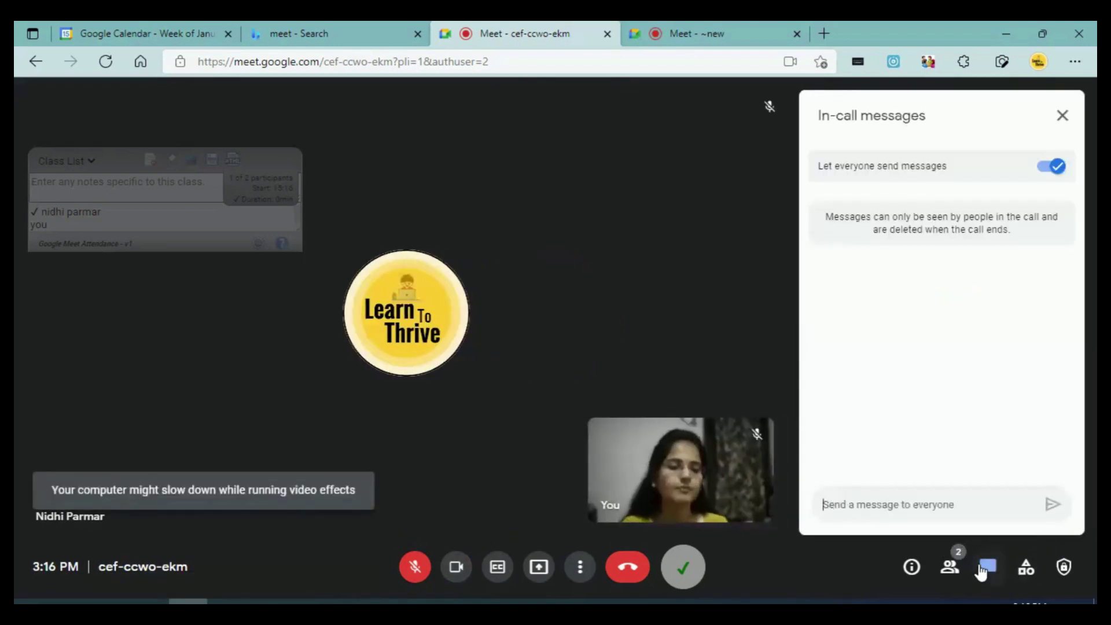
{"action": "left_click", "coordinate": [984, 571]}
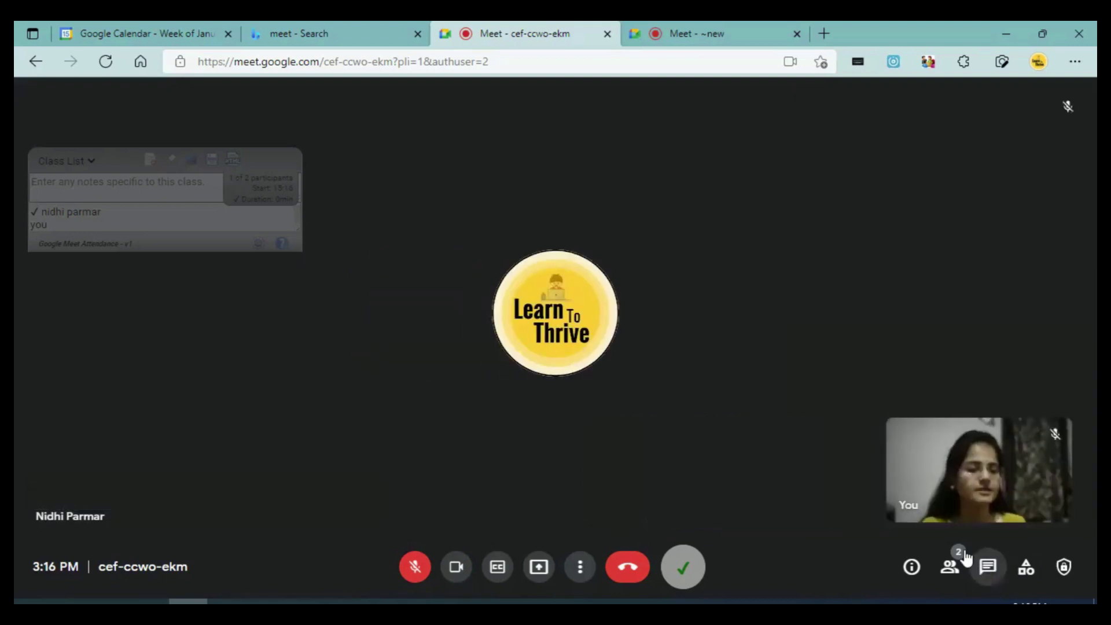
{"action": "left_click", "coordinate": [984, 574]}
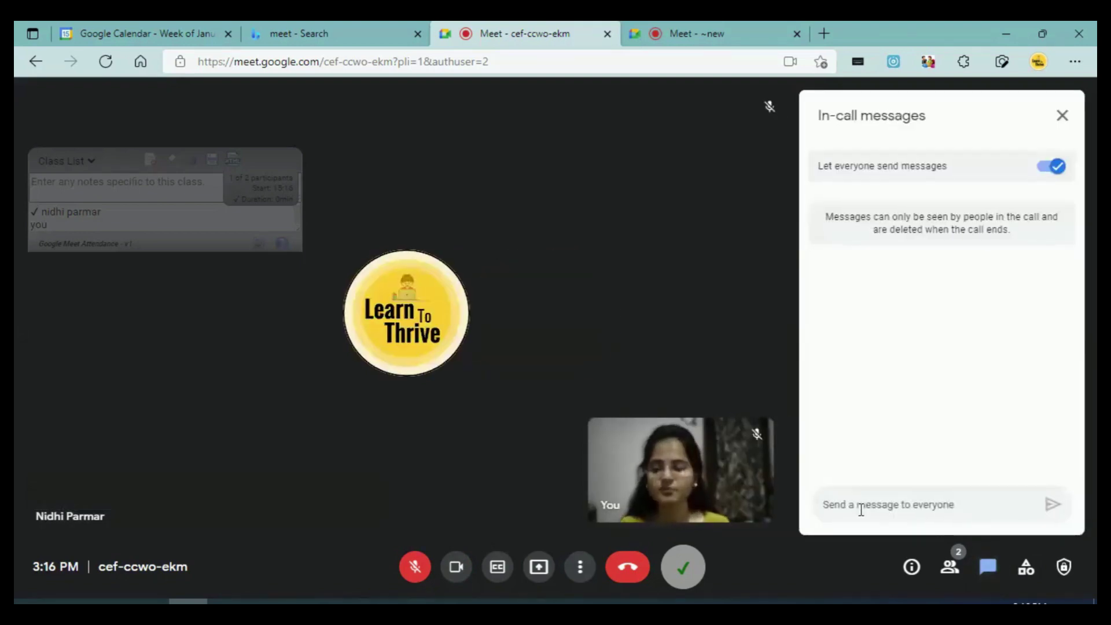
{"action": "type", "text": "HI"}
{"action": "key", "text": "Return"}
{"action": "type", "text": "H"}
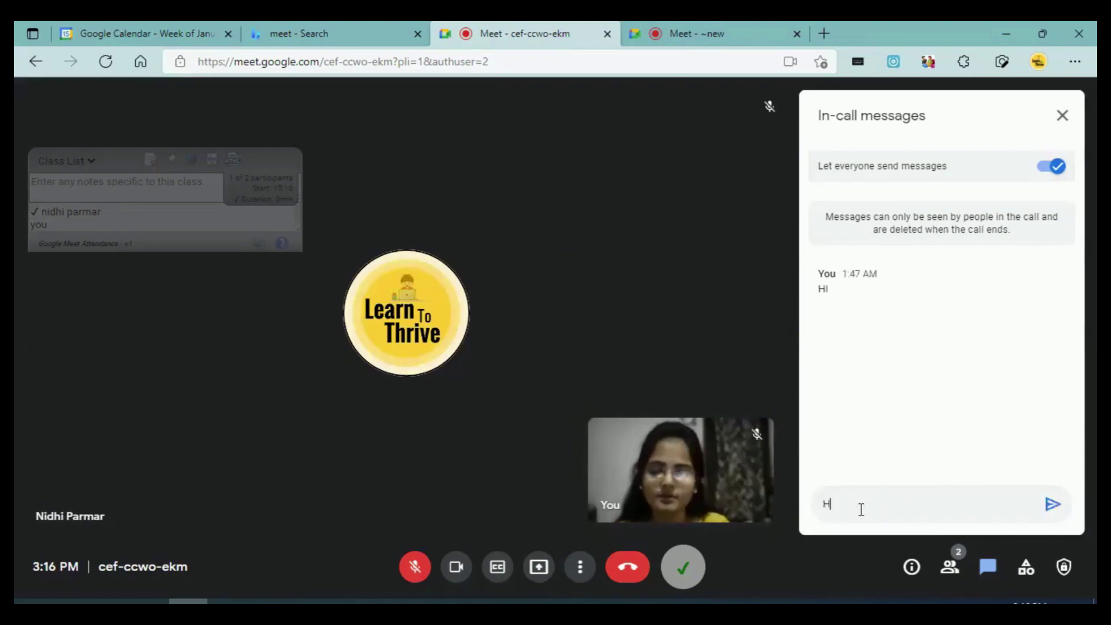
{"action": "type", "text": "ow are you"}
{"action": "key", "text": "Return"}
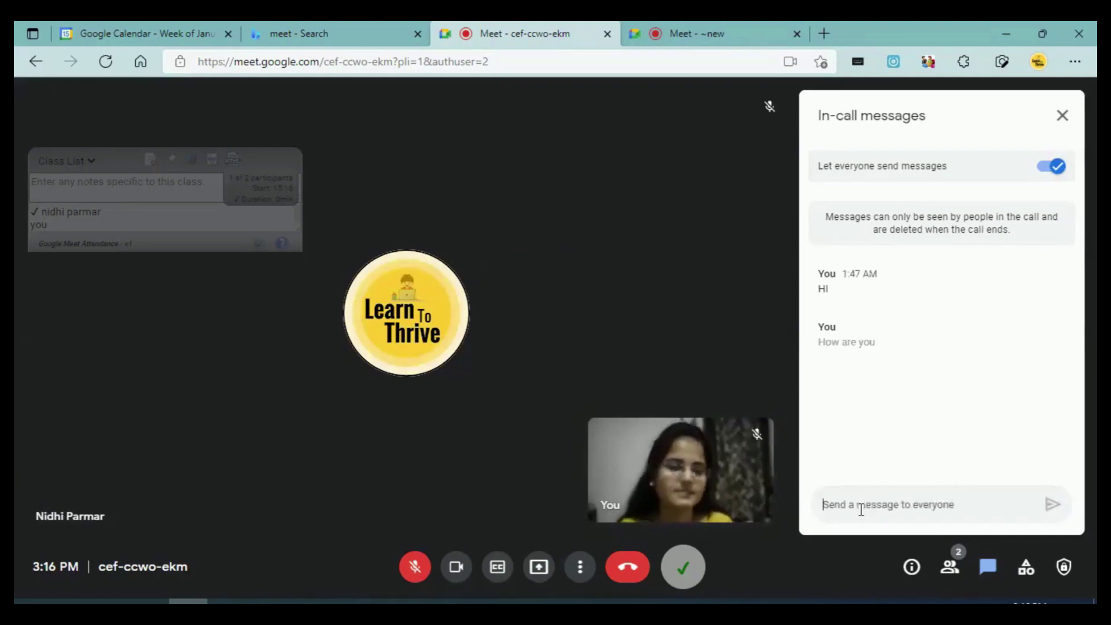
Step: View the participant list, copy the joining info from the meeting details and send it in the in-call chat
{"action": "left_click", "coordinate": [952, 567]}
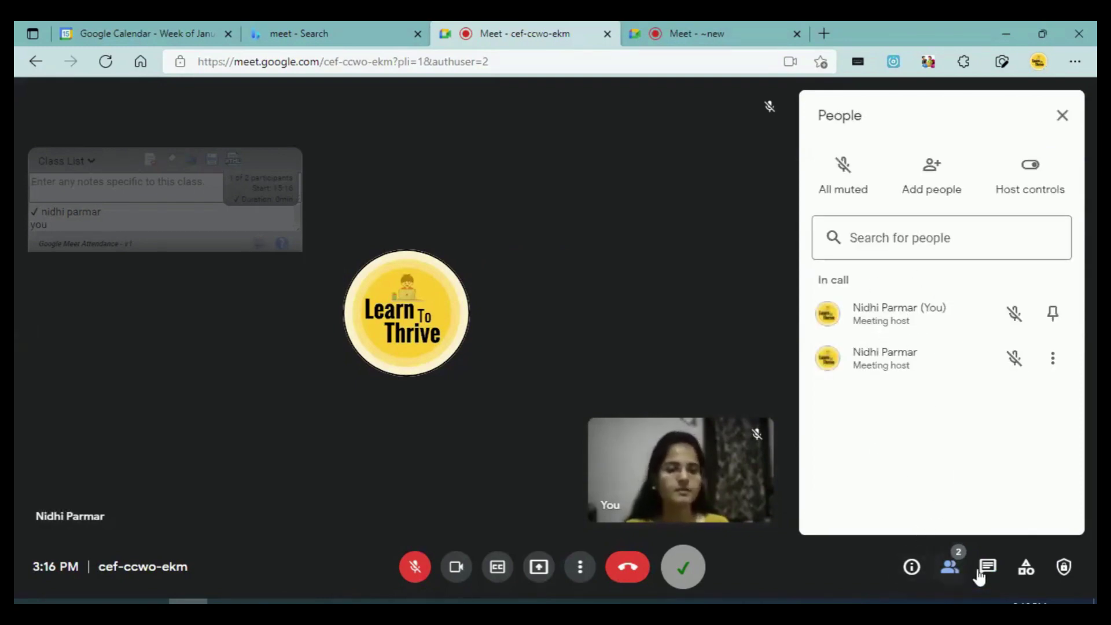
{"action": "left_click", "coordinate": [912, 568]}
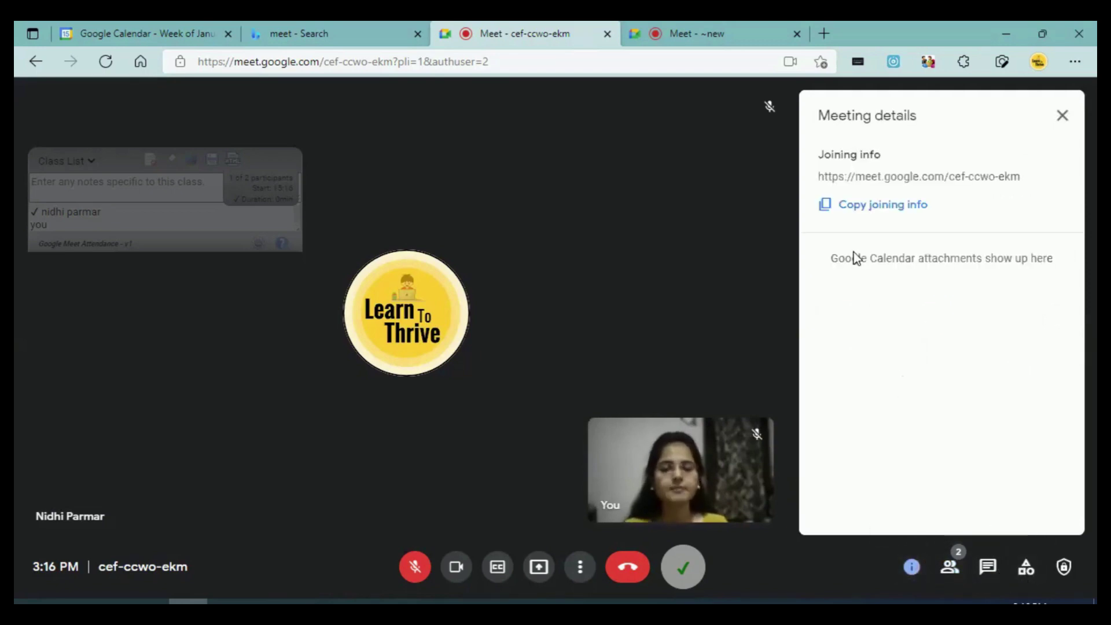
{"action": "left_click", "coordinate": [844, 214]}
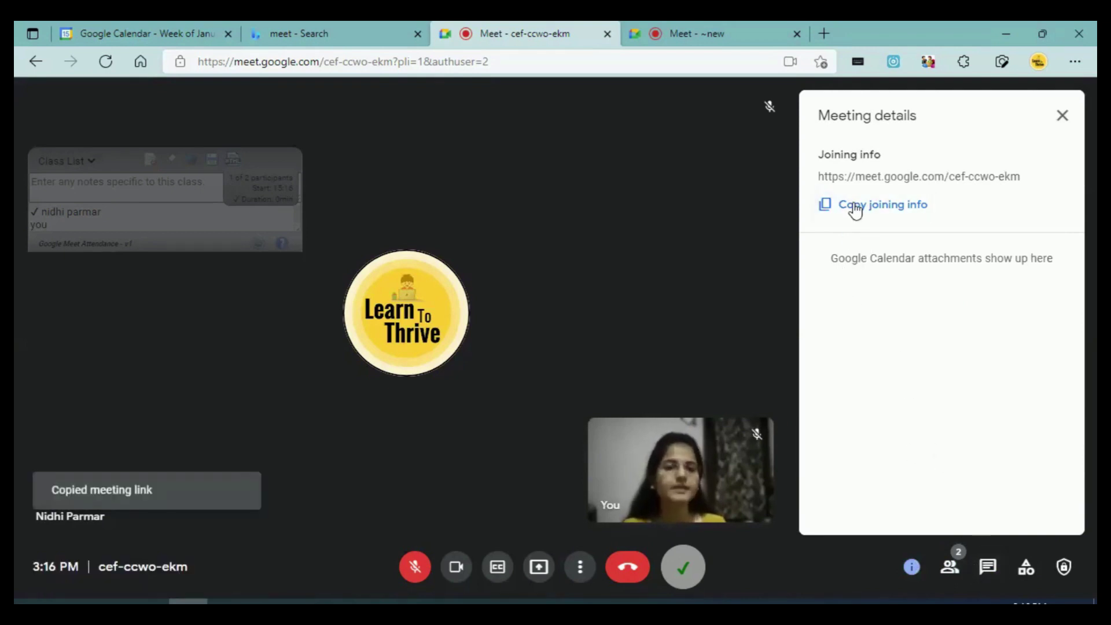
{"action": "left_click", "coordinate": [987, 570]}
{"action": "key", "text": "ctrl+v"}
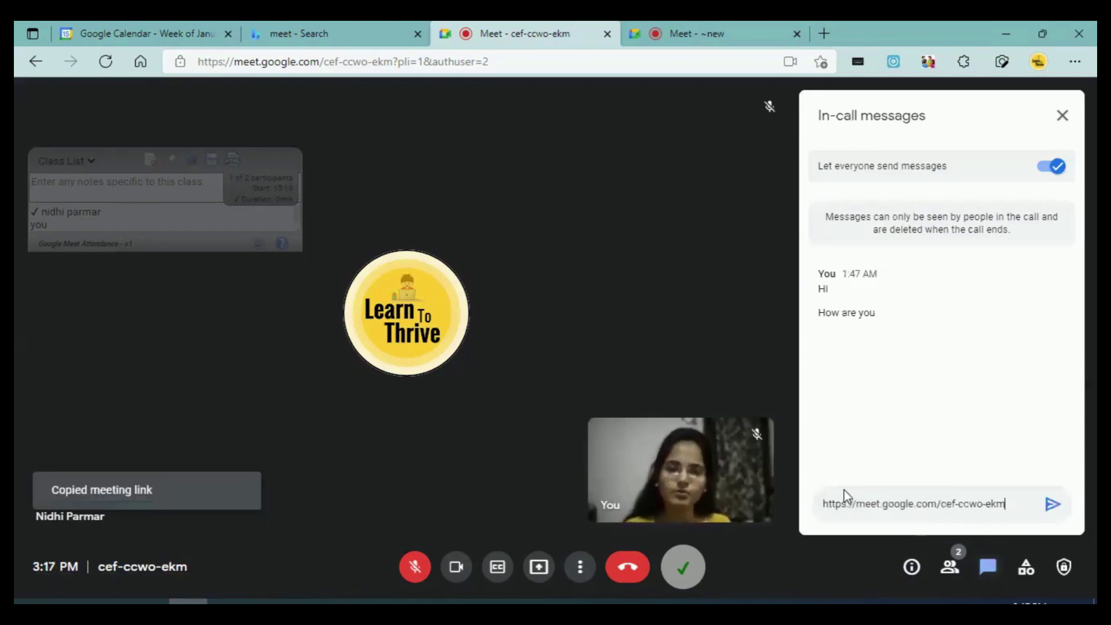
{"action": "key", "text": "Return"}
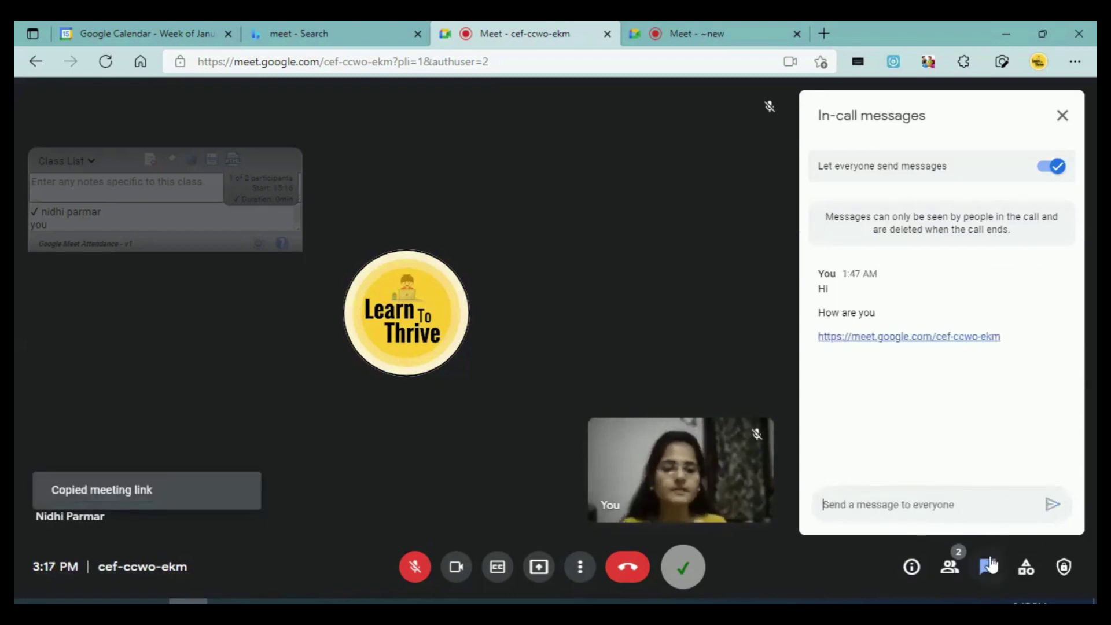
Step: Try the host controls by switching participants' screen sharing, chat messages and microphone permissions off and on again, and close the side panels
{"action": "left_click", "coordinate": [1055, 570]}
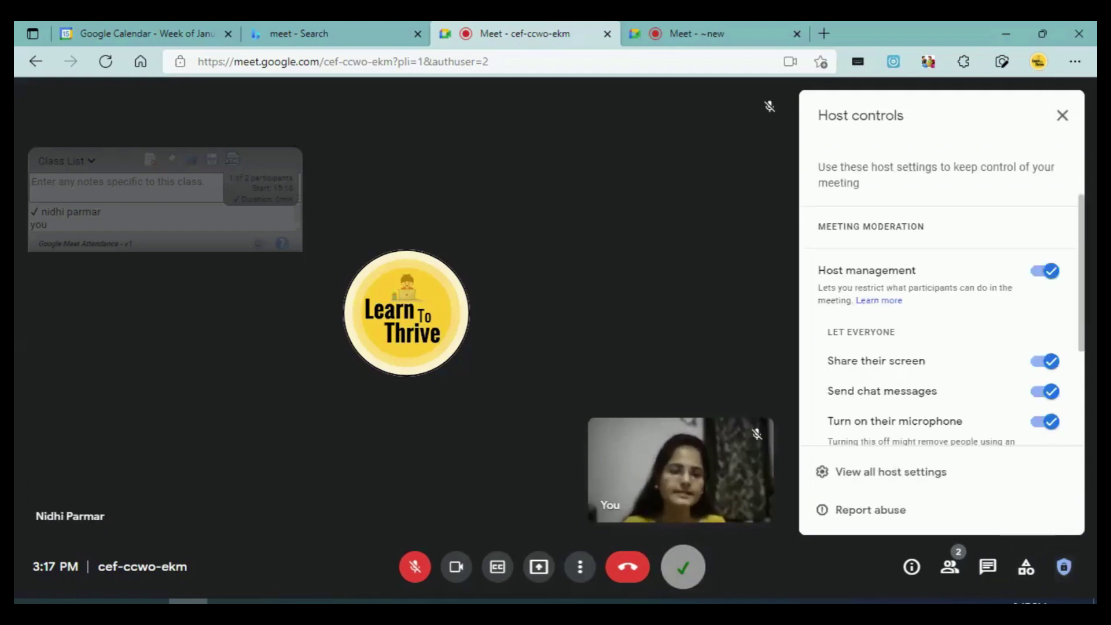
{"action": "left_click", "coordinate": [1050, 363]}
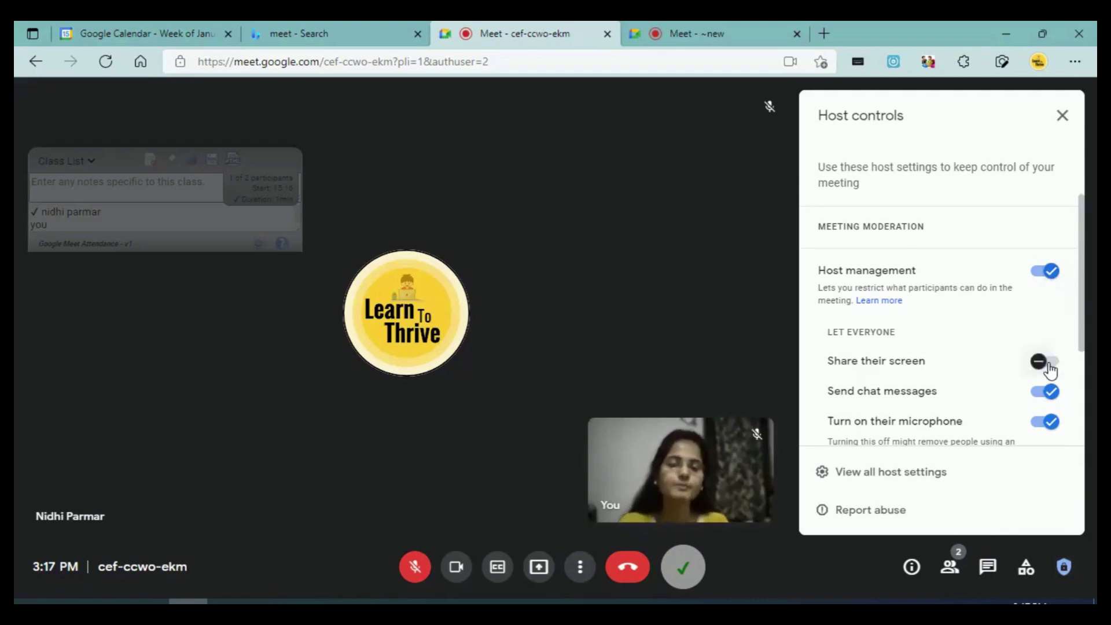
{"action": "left_click", "coordinate": [1048, 366]}
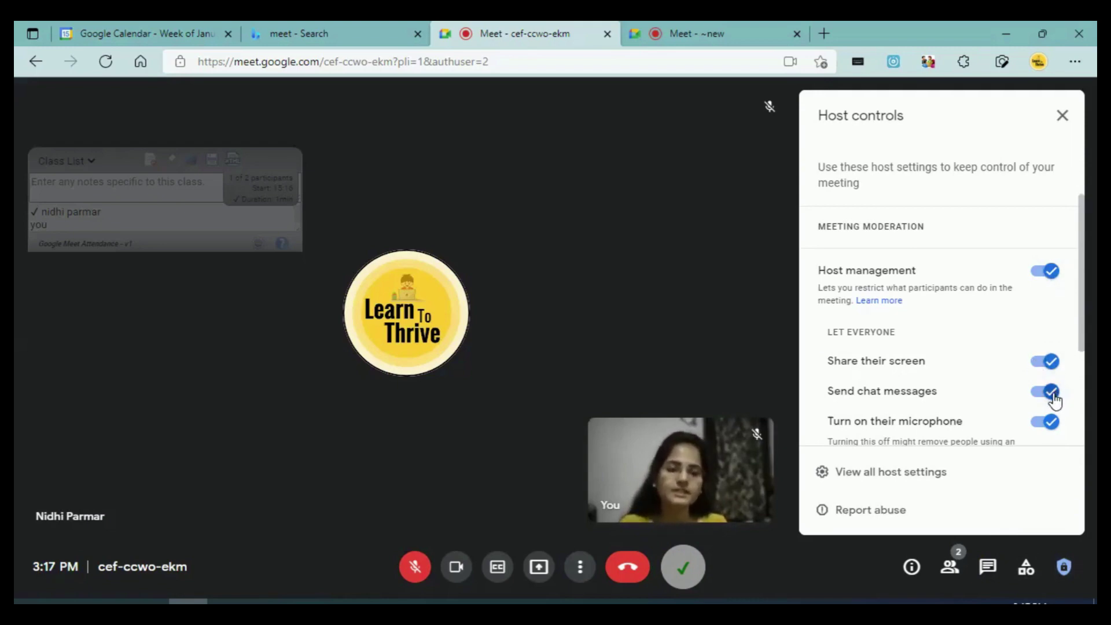
{"action": "left_click", "coordinate": [1047, 393]}
{"action": "left_click", "coordinate": [1046, 395]}
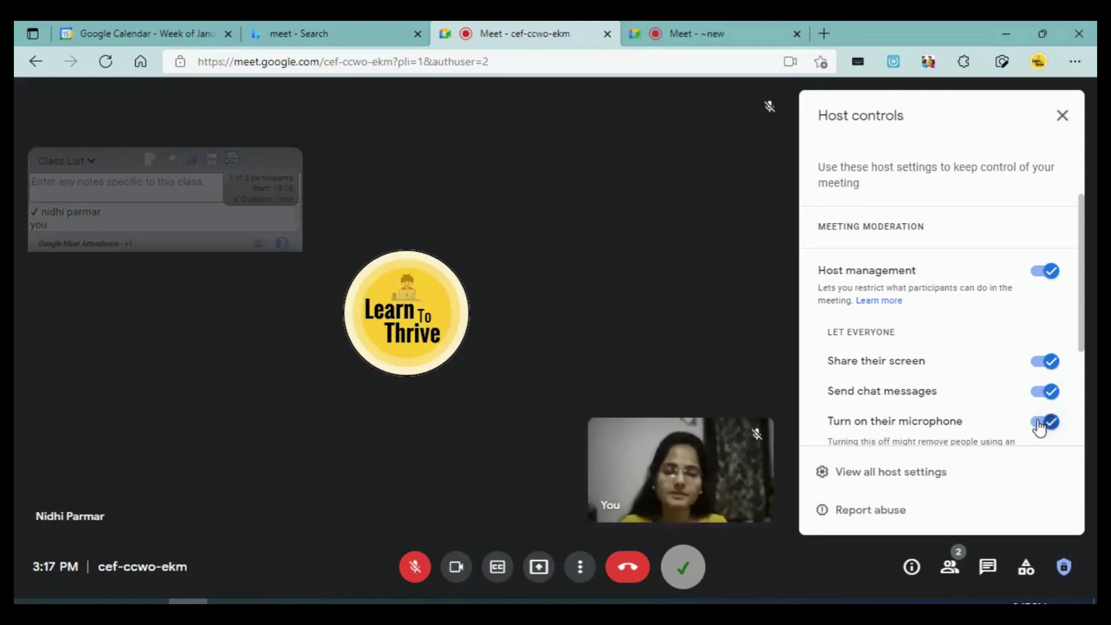
{"action": "left_click", "coordinate": [1049, 424]}
{"action": "left_click", "coordinate": [1048, 425]}
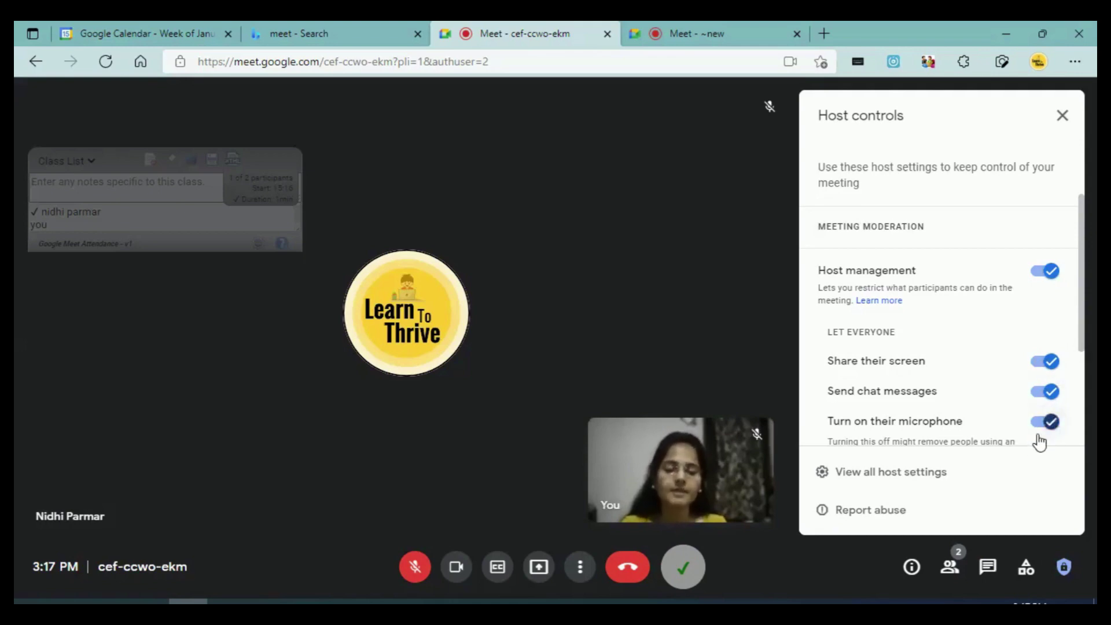
{"action": "left_click", "coordinate": [1062, 118]}
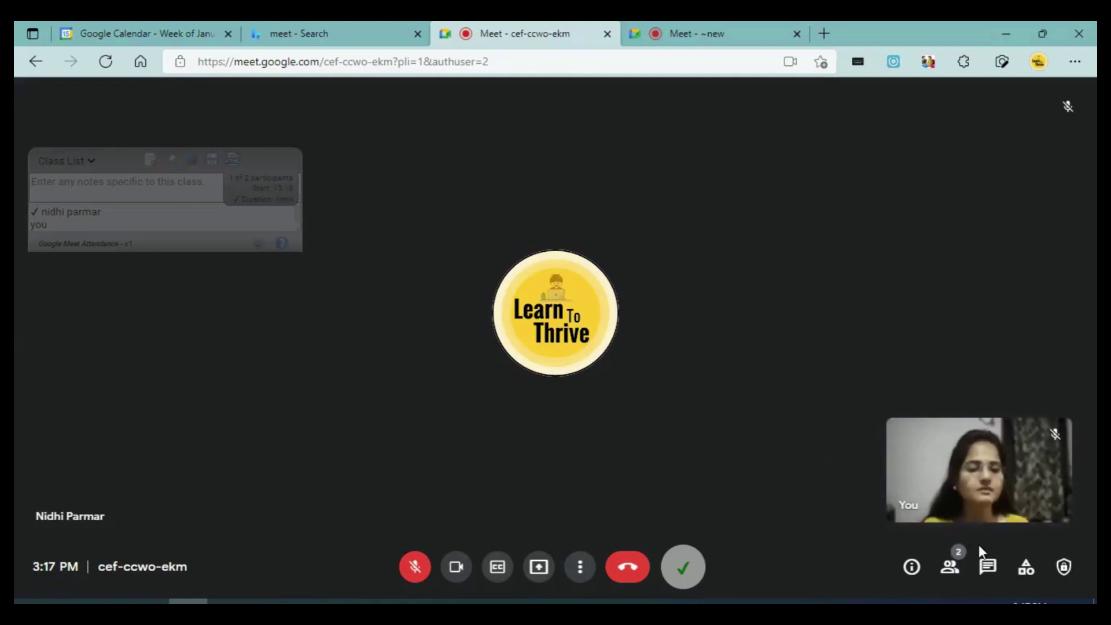
{"action": "left_click", "coordinate": [987, 571]}
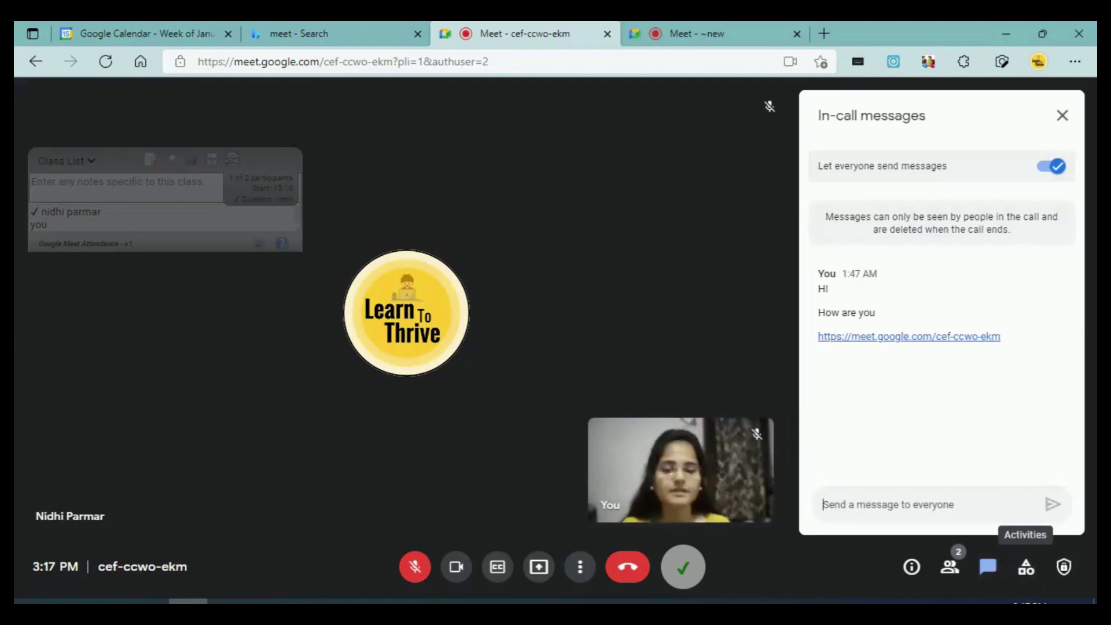
{"action": "left_click", "coordinate": [1063, 116]}
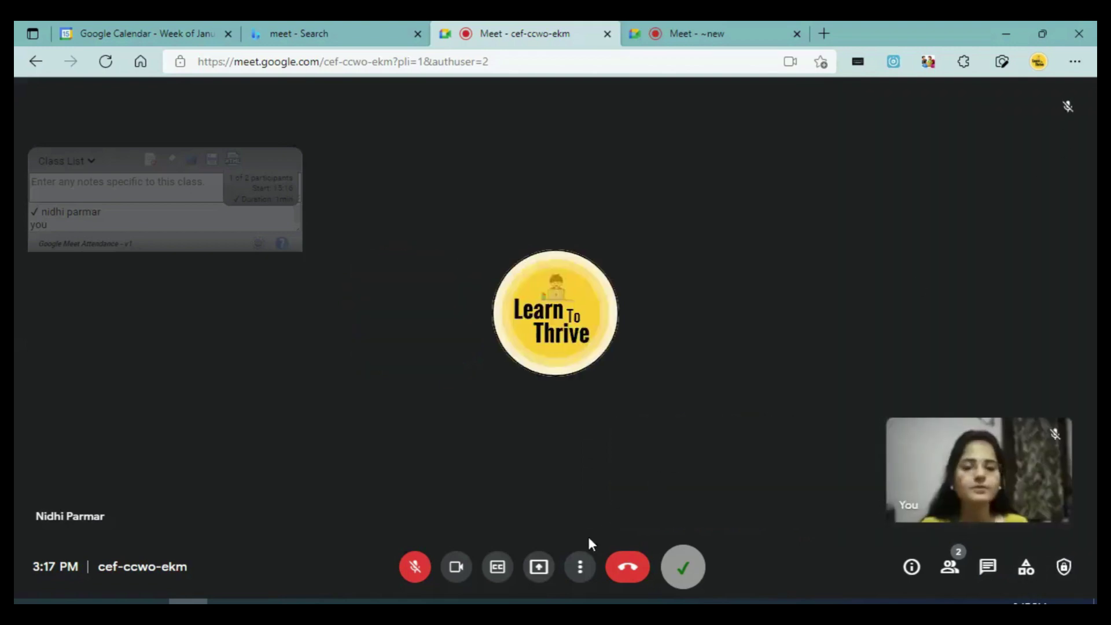
Step: Preview the open browser tabs for presenting and share the Google Calendar tab with its audio in the meeting
{"action": "left_click", "coordinate": [538, 572]}
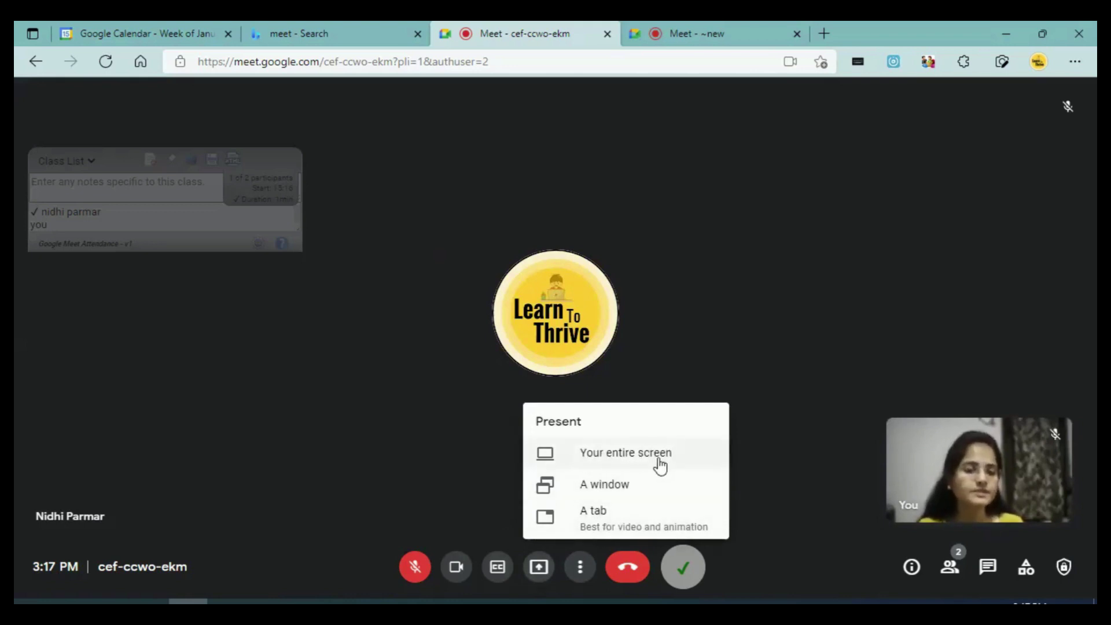
{"action": "left_click", "coordinate": [587, 524]}
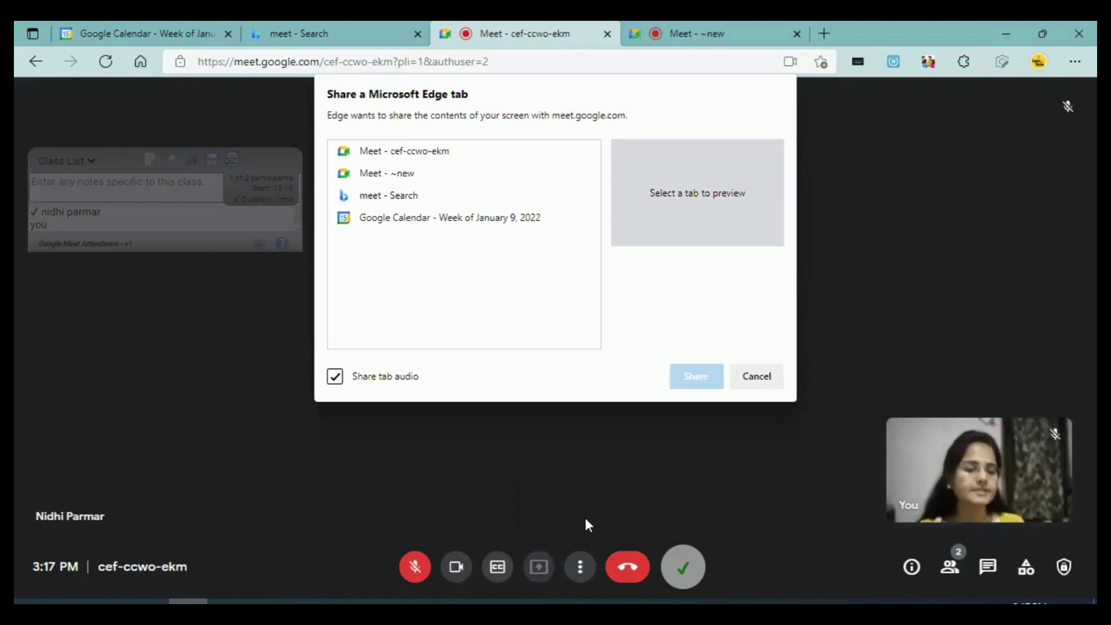
{"action": "left_click", "coordinate": [403, 220]}
{"action": "left_click", "coordinate": [403, 152]}
{"action": "left_click", "coordinate": [393, 174]}
{"action": "left_click", "coordinate": [383, 196]}
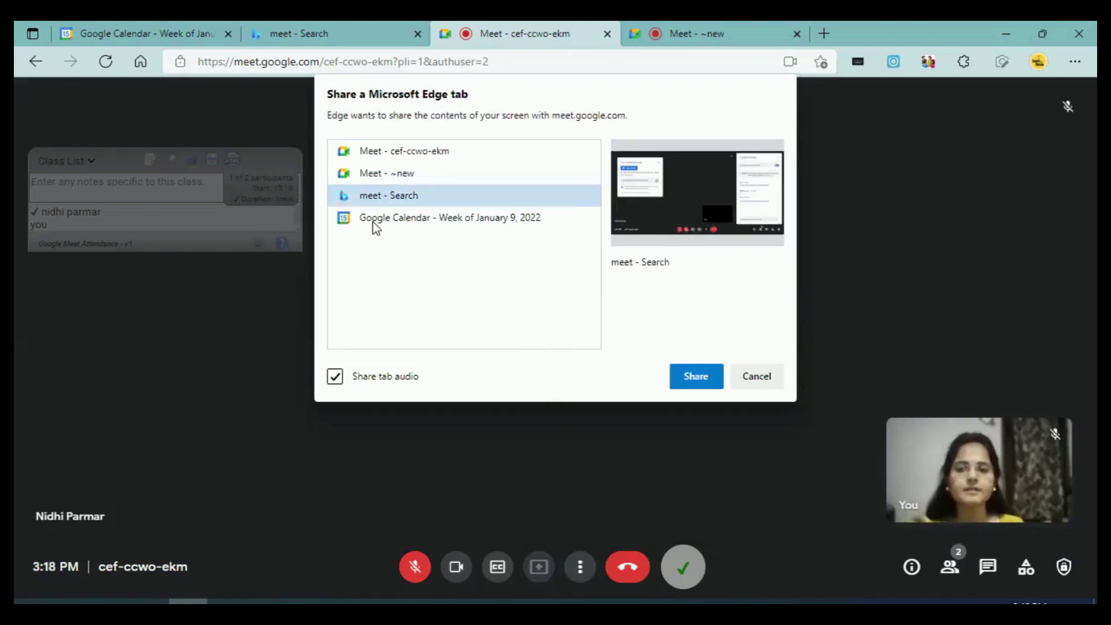
{"action": "left_click", "coordinate": [374, 220]}
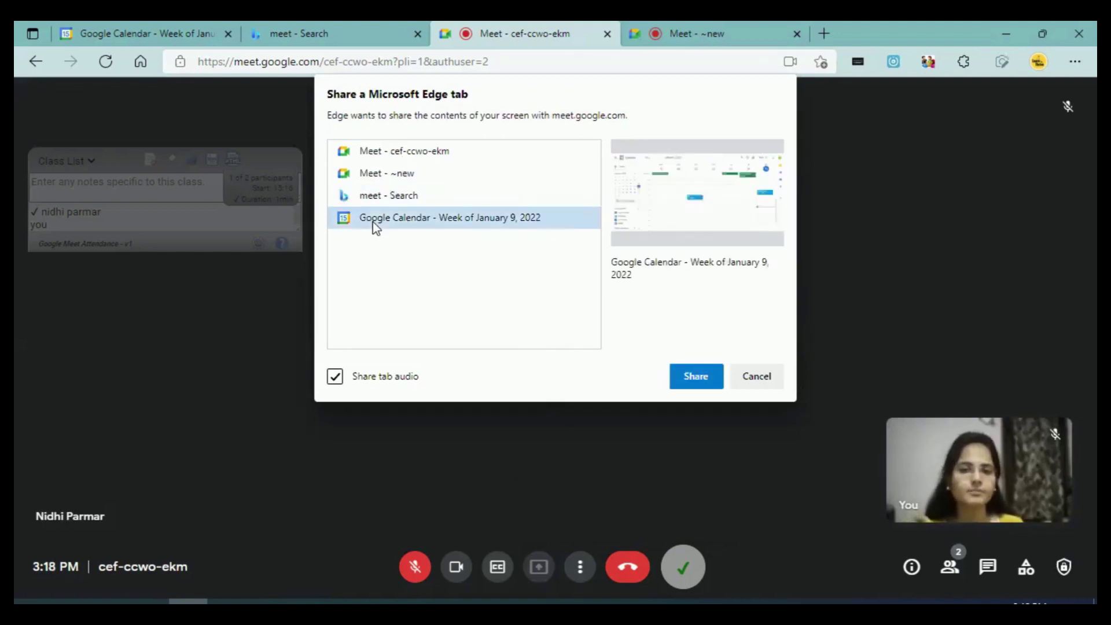
{"action": "left_click", "coordinate": [689, 383]}
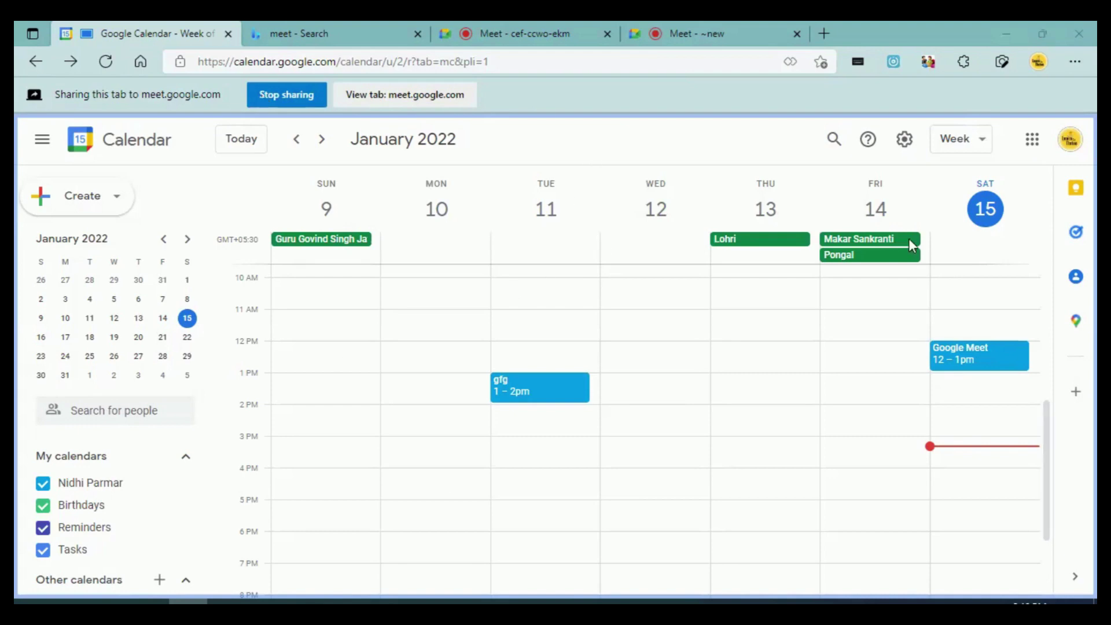
Step: Check the presentation in both meeting tabs, closing the meeting-ready notice and the chat in the original meeting tab
{"action": "left_click", "coordinate": [502, 27]}
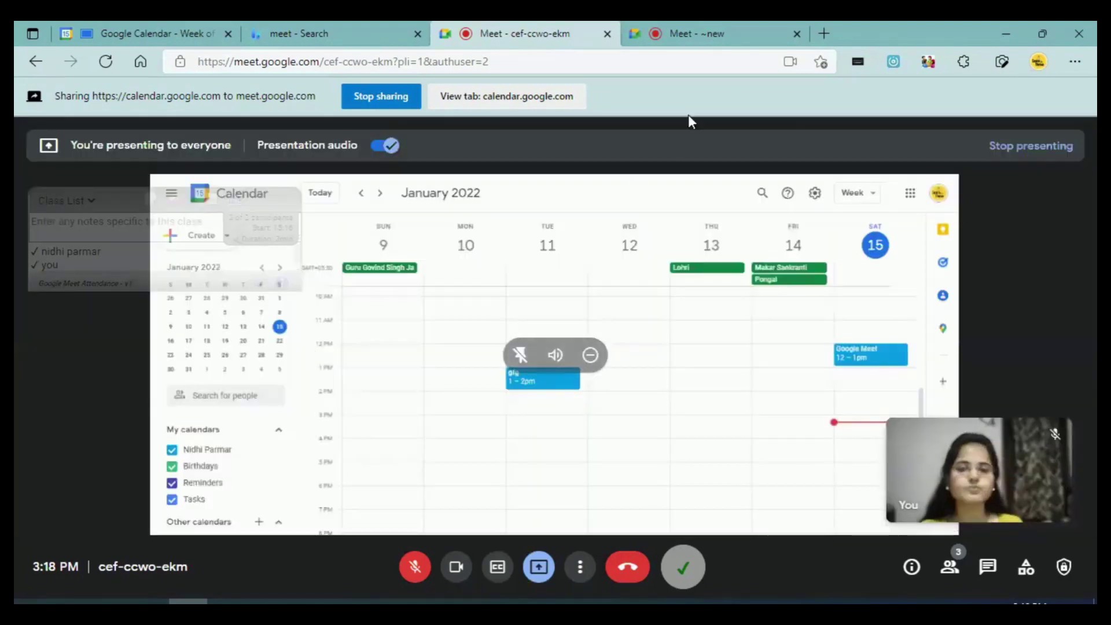
{"action": "left_click", "coordinate": [702, 22]}
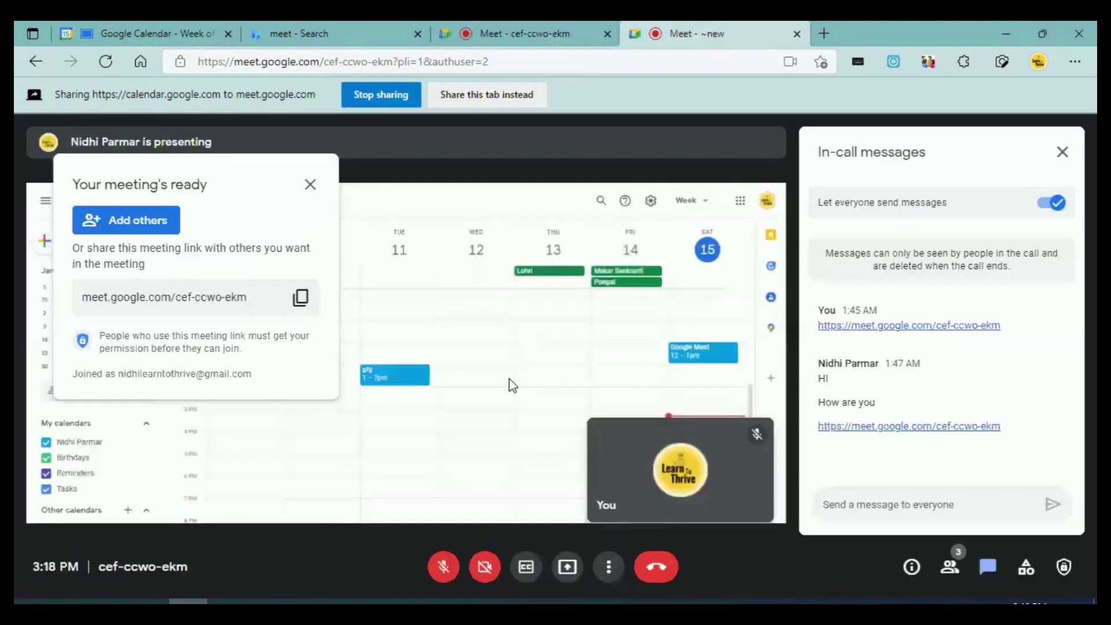
{"action": "left_click", "coordinate": [310, 185]}
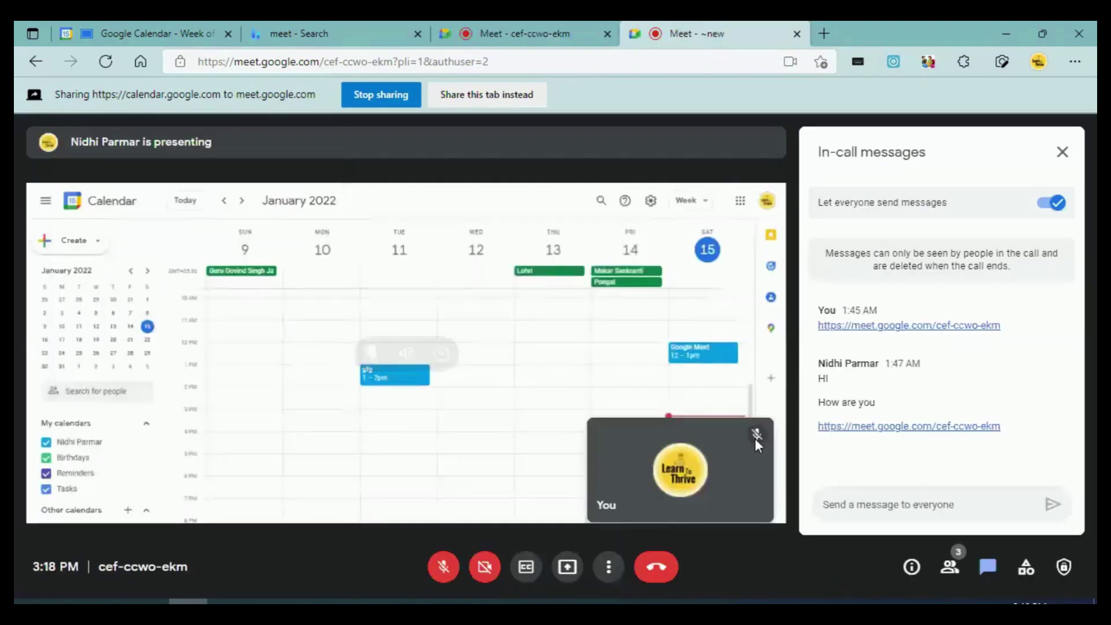
{"action": "left_click", "coordinate": [1064, 160]}
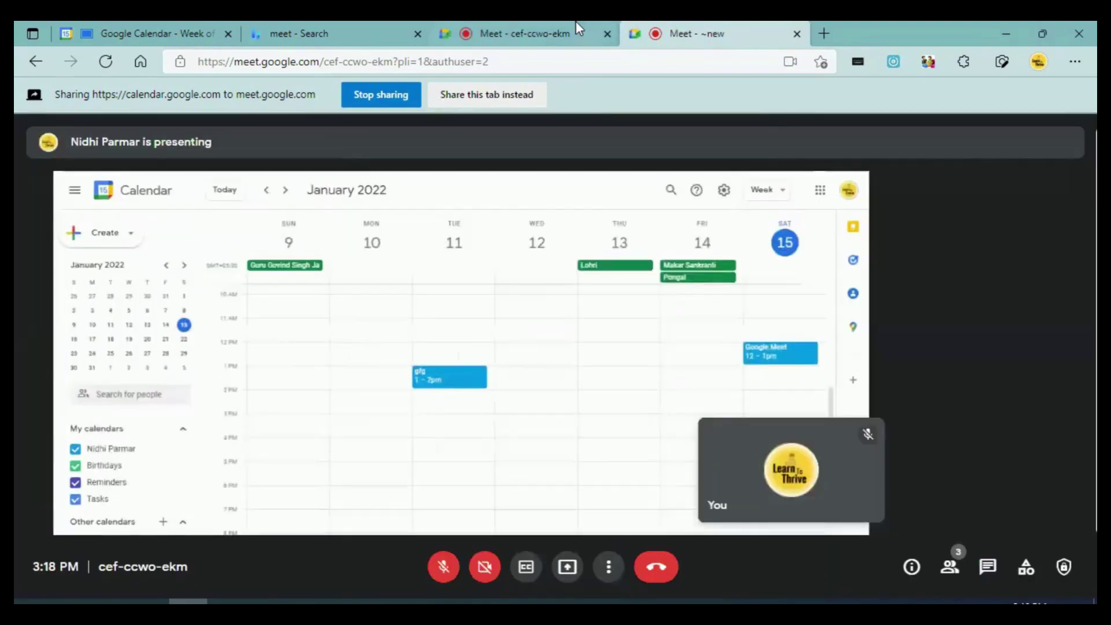
Step: Return to the presenter's meeting tab and stop presenting the calendar
{"action": "key", "text": "ctrl+shift+Tab"}
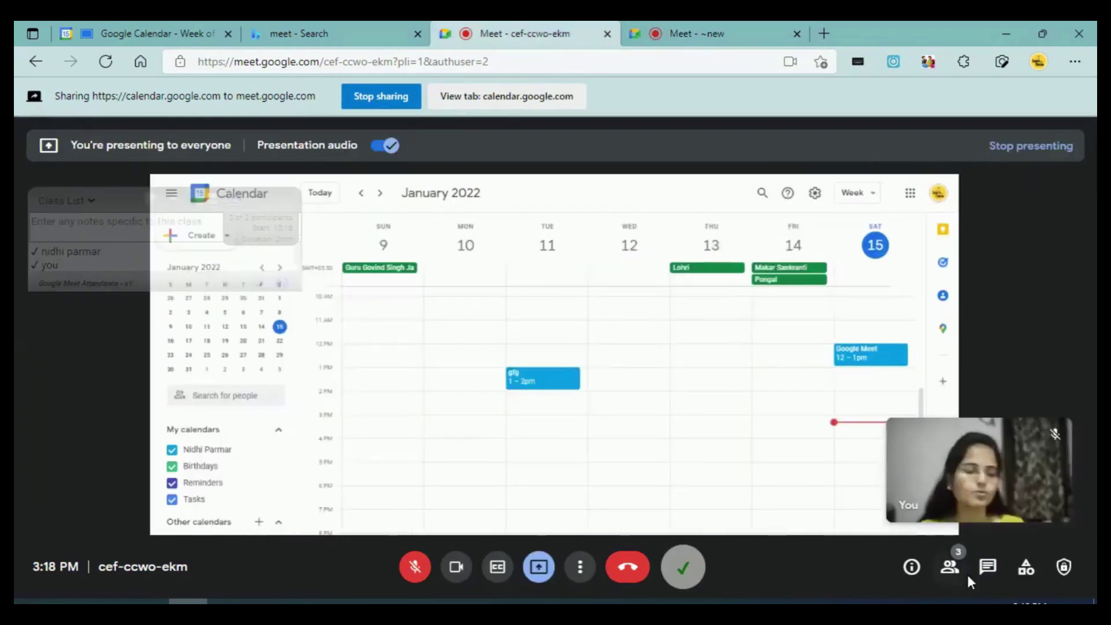
{"action": "left_click", "coordinate": [538, 577]}
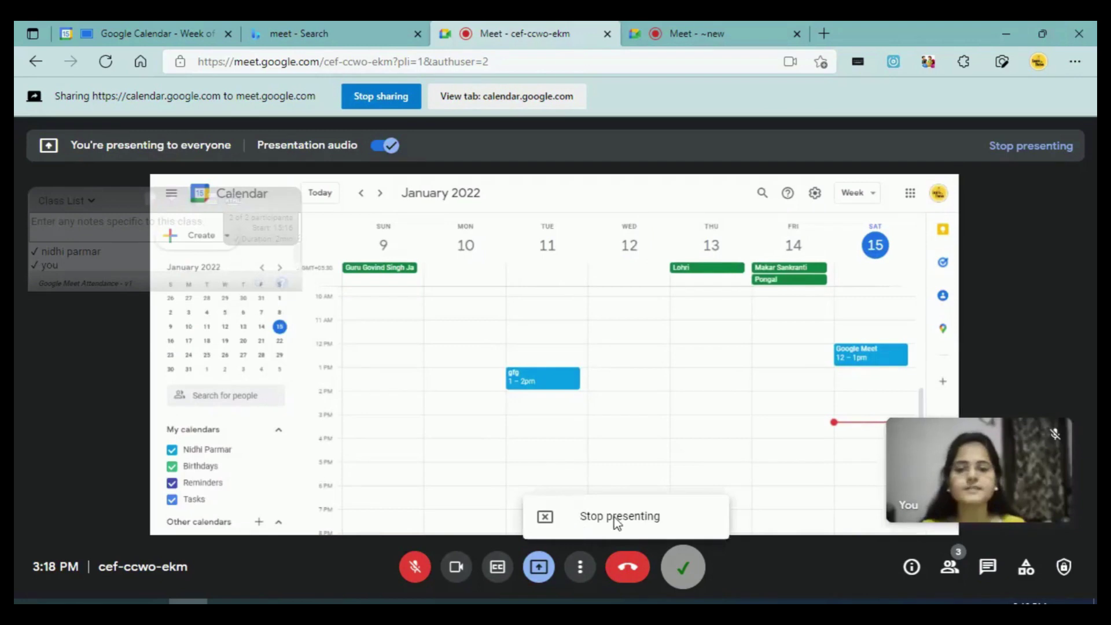
{"action": "left_click", "coordinate": [646, 509]}
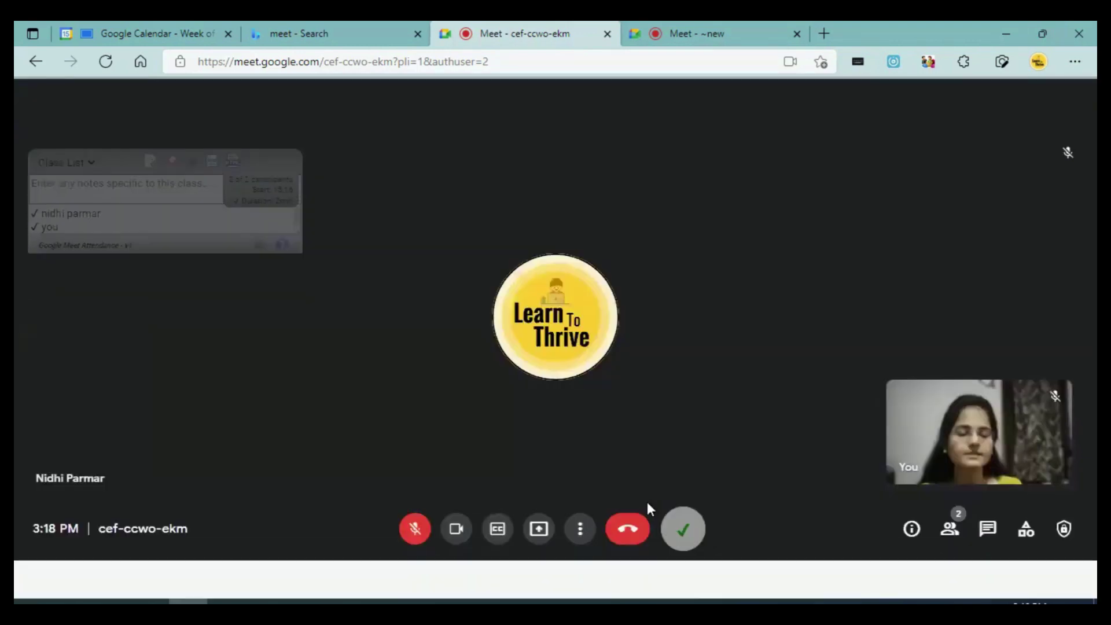
Step: Try the Tiled meeting layout and switch the layout to Sidebar
{"action": "left_click", "coordinate": [580, 566]}
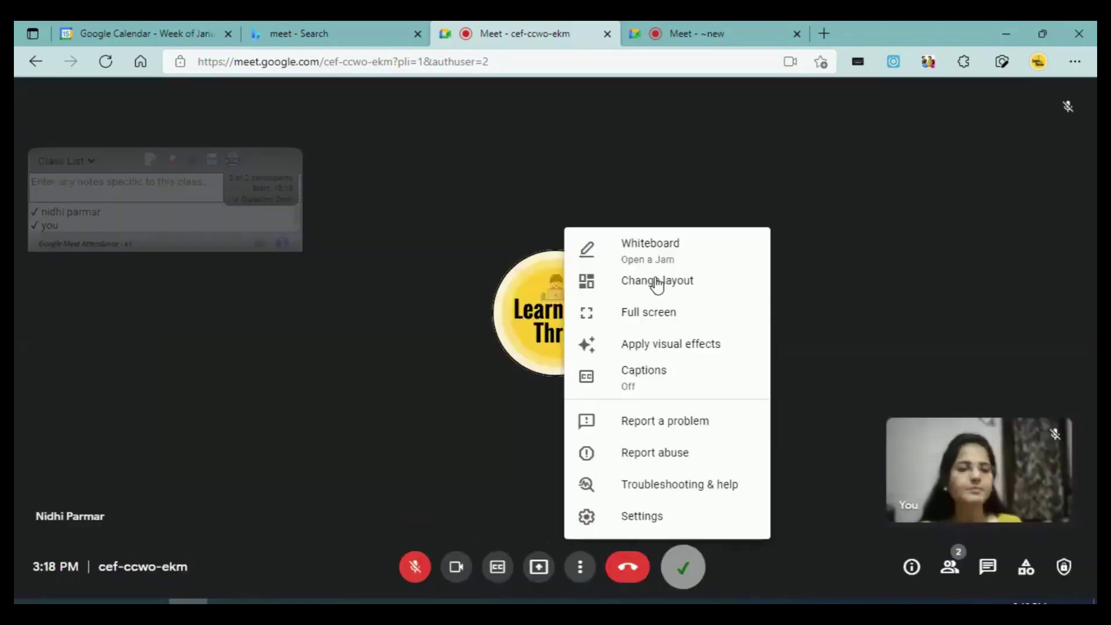
{"action": "left_click", "coordinate": [638, 299]}
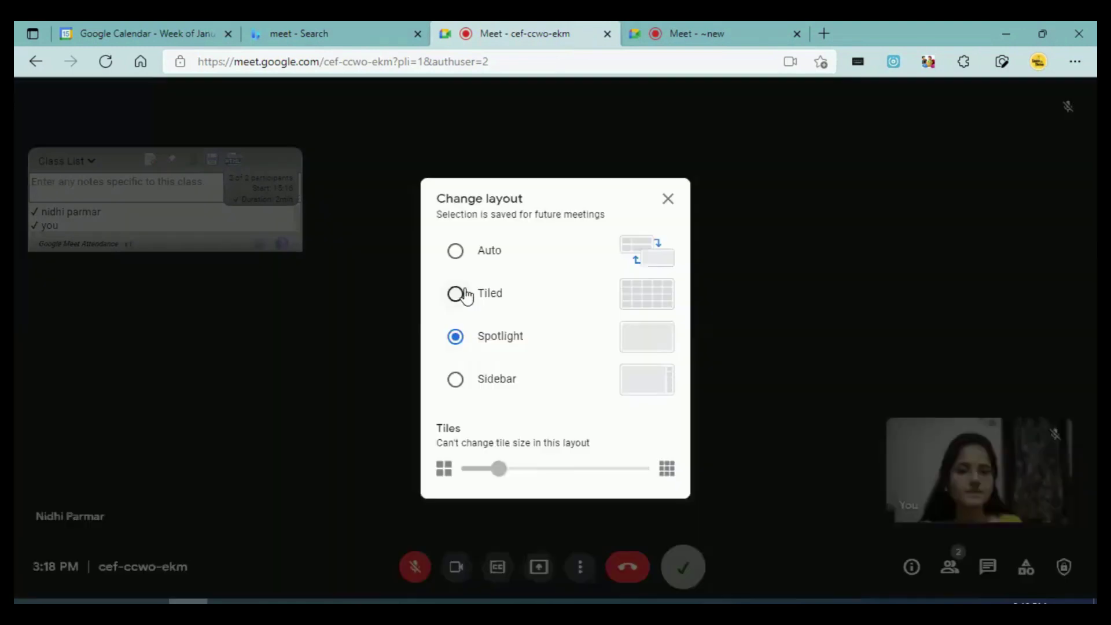
{"action": "left_click", "coordinate": [456, 294]}
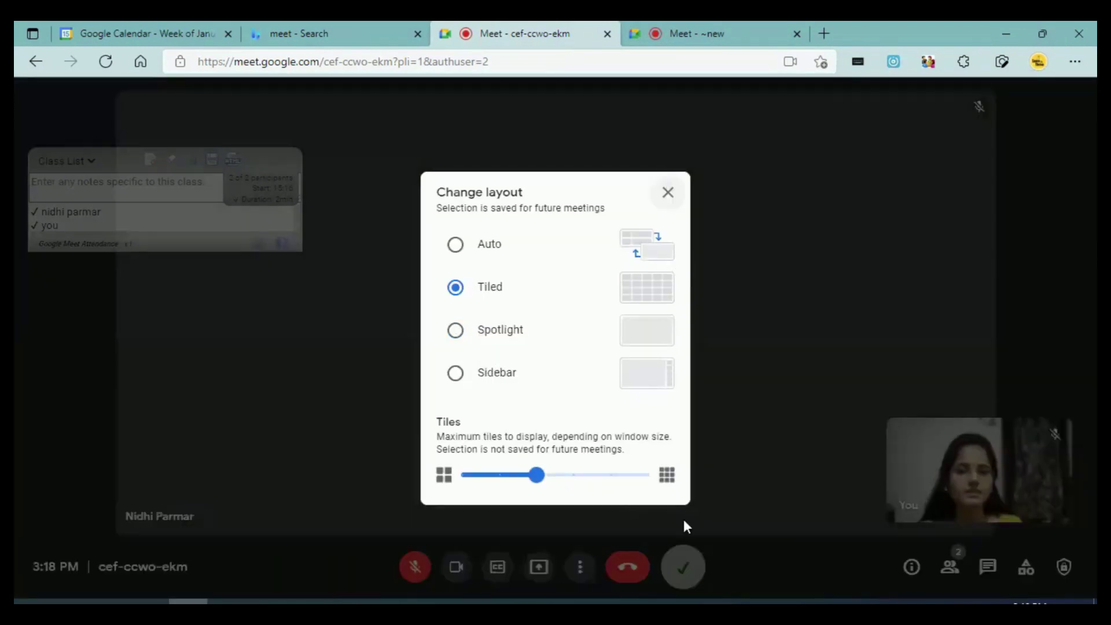
{"action": "left_click", "coordinate": [581, 576]}
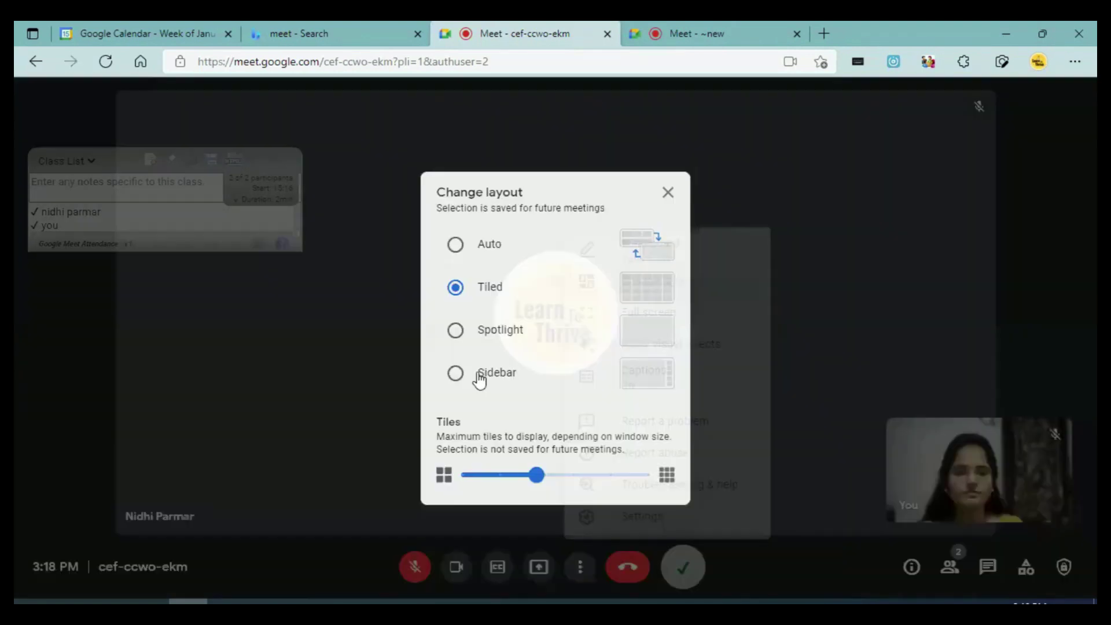
{"action": "left_click", "coordinate": [480, 376]}
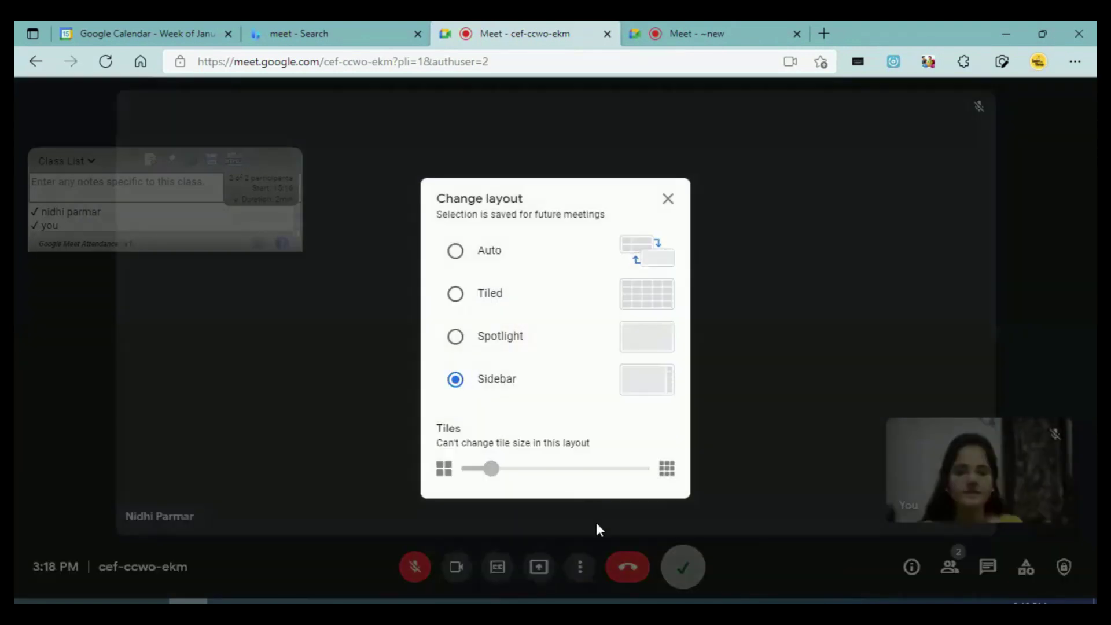
Step: Close the layout options and apply the pink cloud background to the camera through the visual effects
{"action": "left_click", "coordinate": [654, 523]}
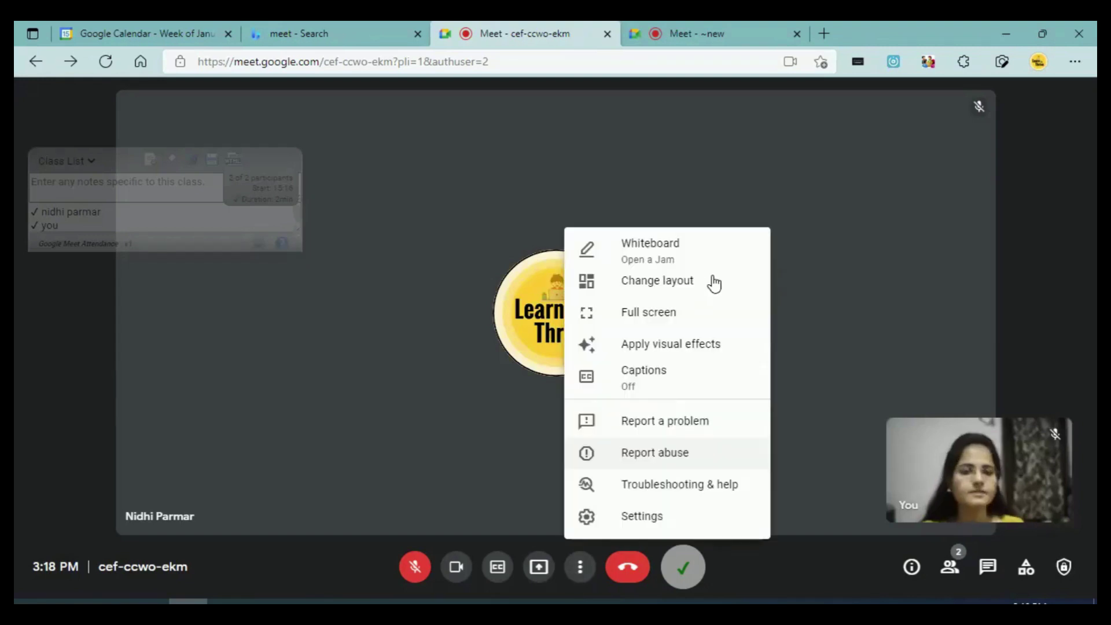
{"action": "left_click", "coordinate": [693, 321]}
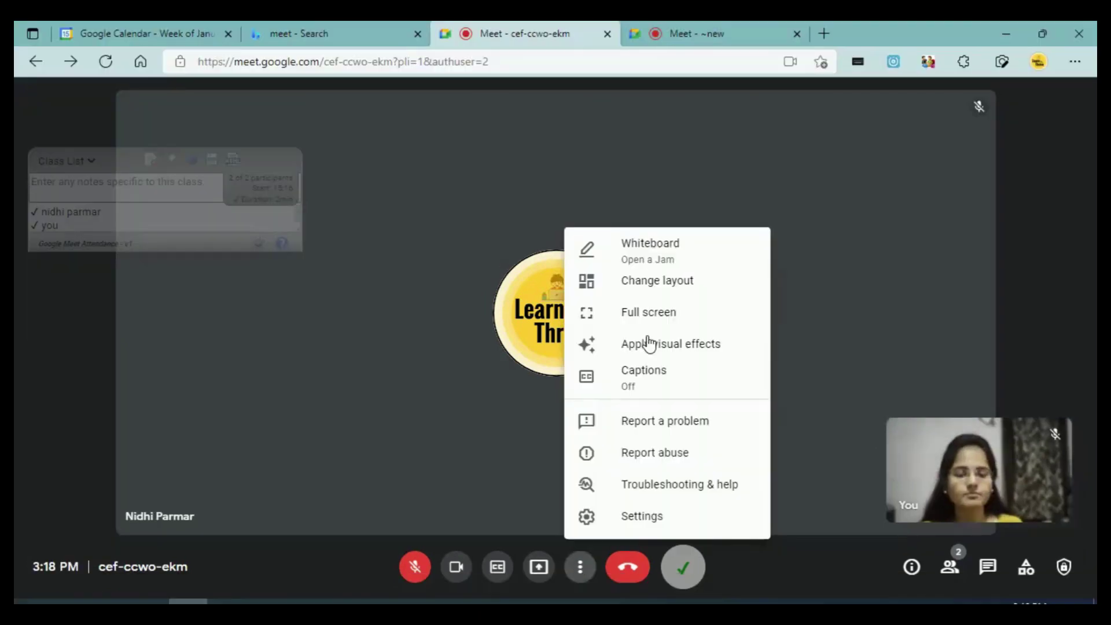
{"action": "left_click", "coordinate": [645, 342]}
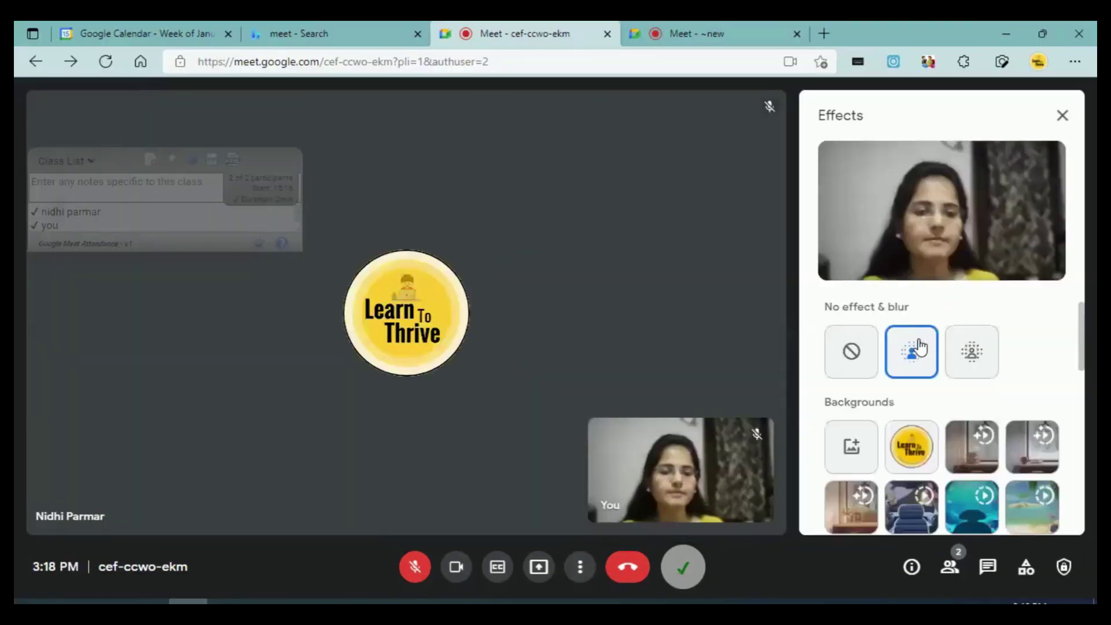
{"action": "scroll", "coordinate": [926, 405], "scroll_direction": "down", "scroll_amount": 1}
{"action": "scroll", "coordinate": [936, 427], "scroll_direction": "down", "scroll_amount": 2}
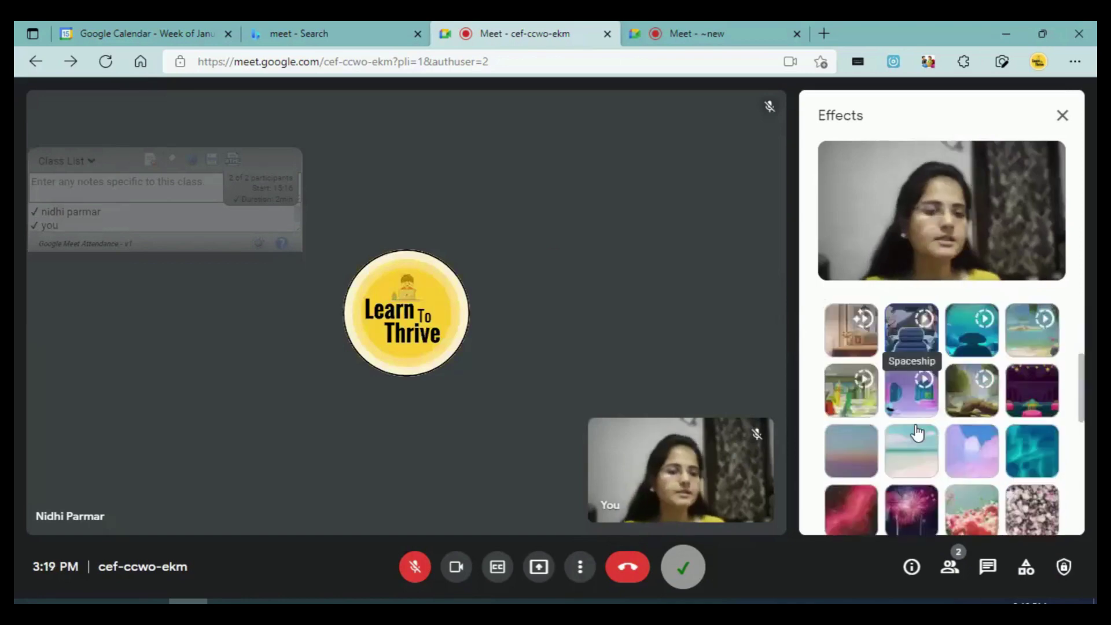
{"action": "scroll", "coordinate": [913, 437], "scroll_direction": "down", "scroll_amount": 2}
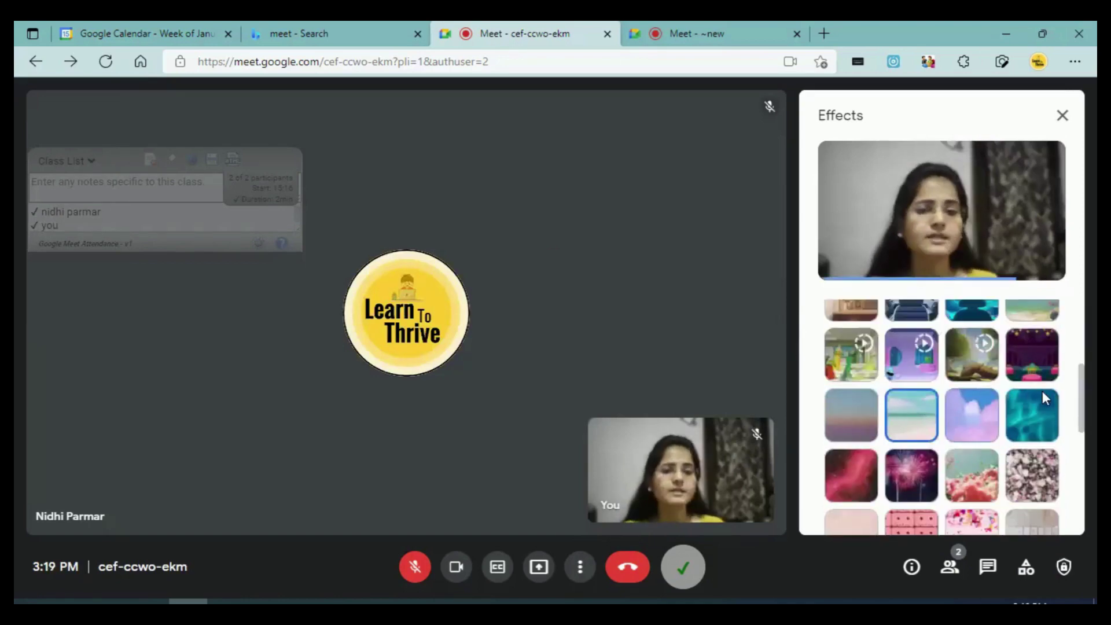
{"action": "left_click", "coordinate": [984, 414]}
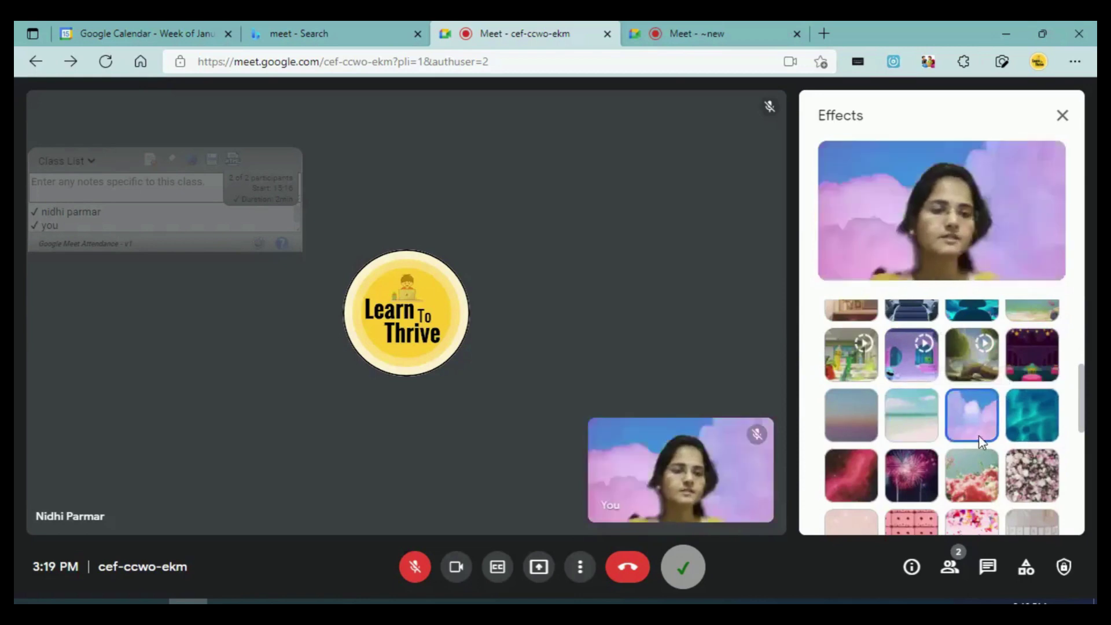
Step: Replace the cloud background with the slight background blur and close the effects
{"action": "scroll", "coordinate": [973, 405], "scroll_direction": "up", "scroll_amount": 3}
{"action": "scroll", "coordinate": [922, 369], "scroll_direction": "up", "scroll_amount": 1}
{"action": "left_click", "coordinate": [922, 369]}
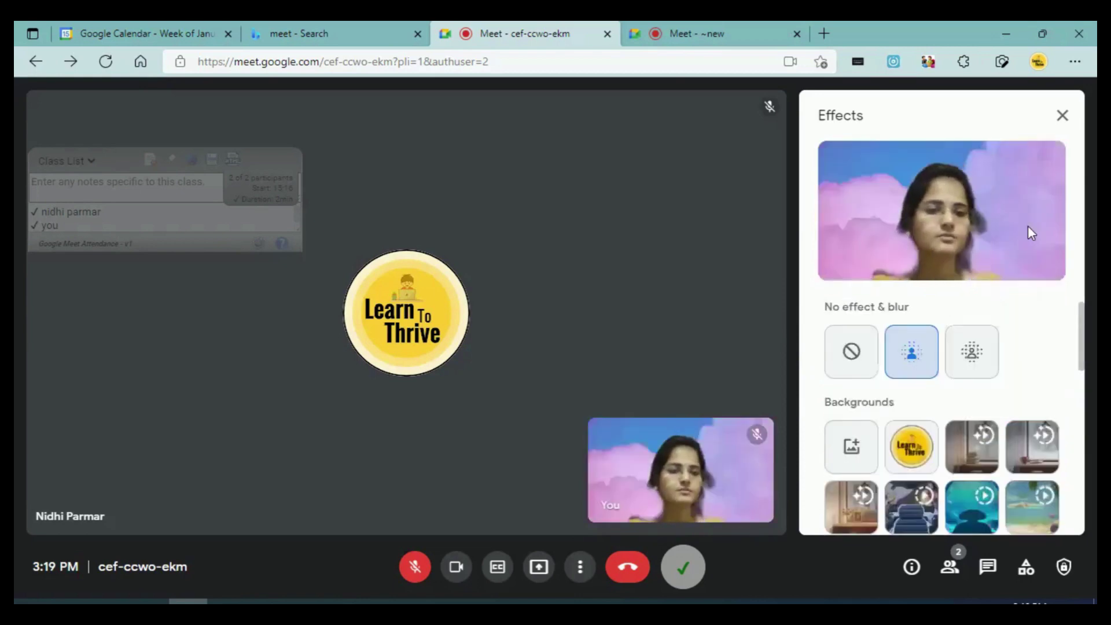
{"action": "left_click", "coordinate": [1064, 115]}
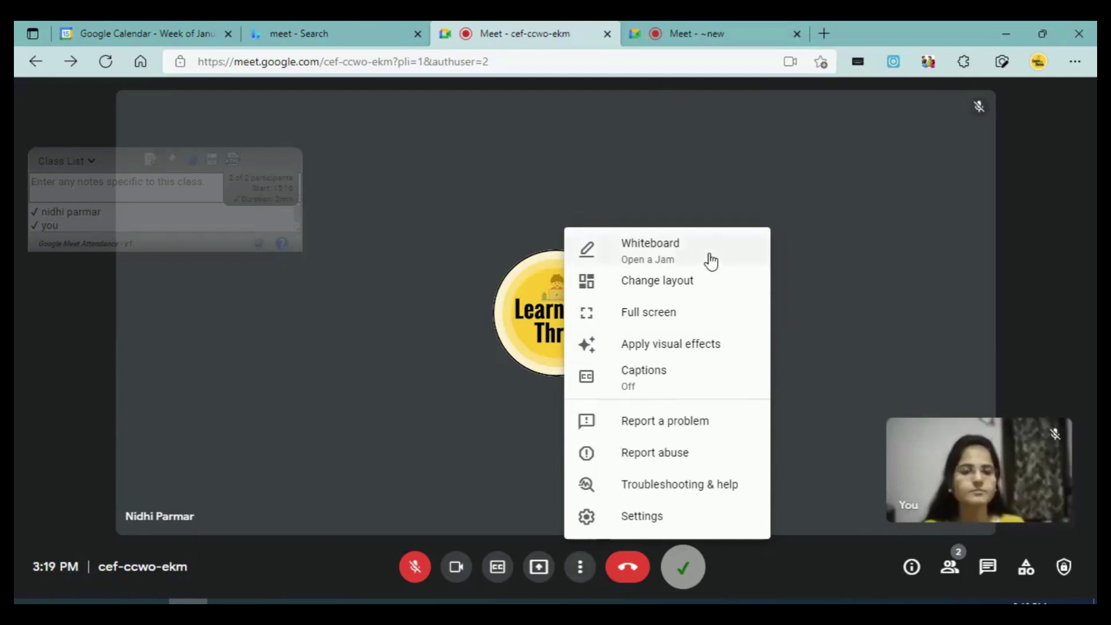
Step: Start a new whiteboard for the meeting and draw three rounded shapes linked by arrows with the pen
{"action": "left_click", "coordinate": [665, 255]}
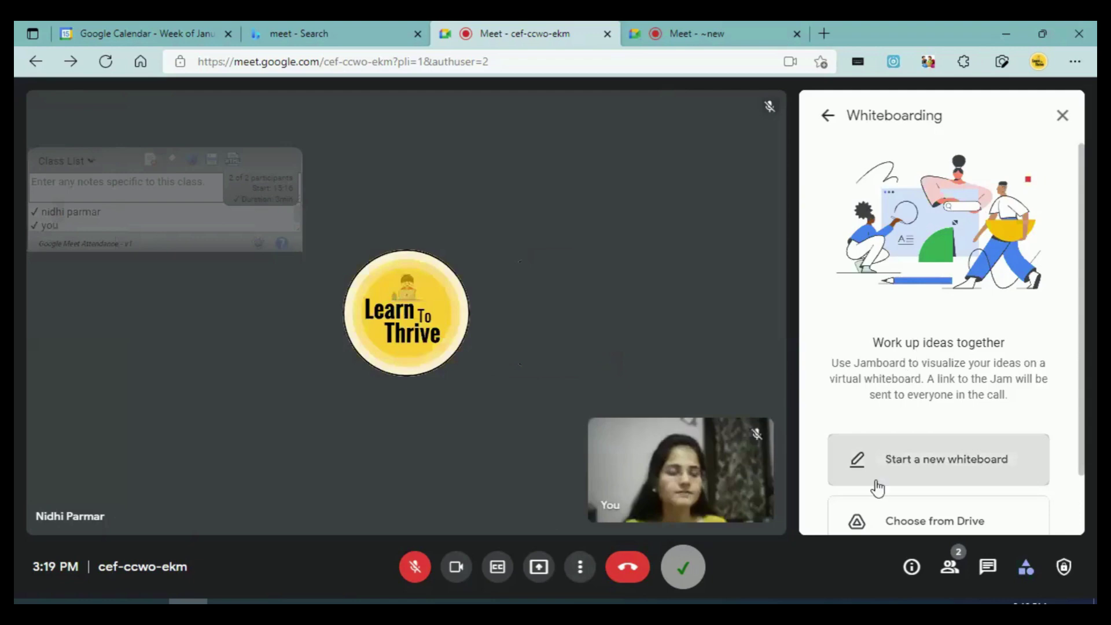
{"action": "left_click", "coordinate": [1023, 462]}
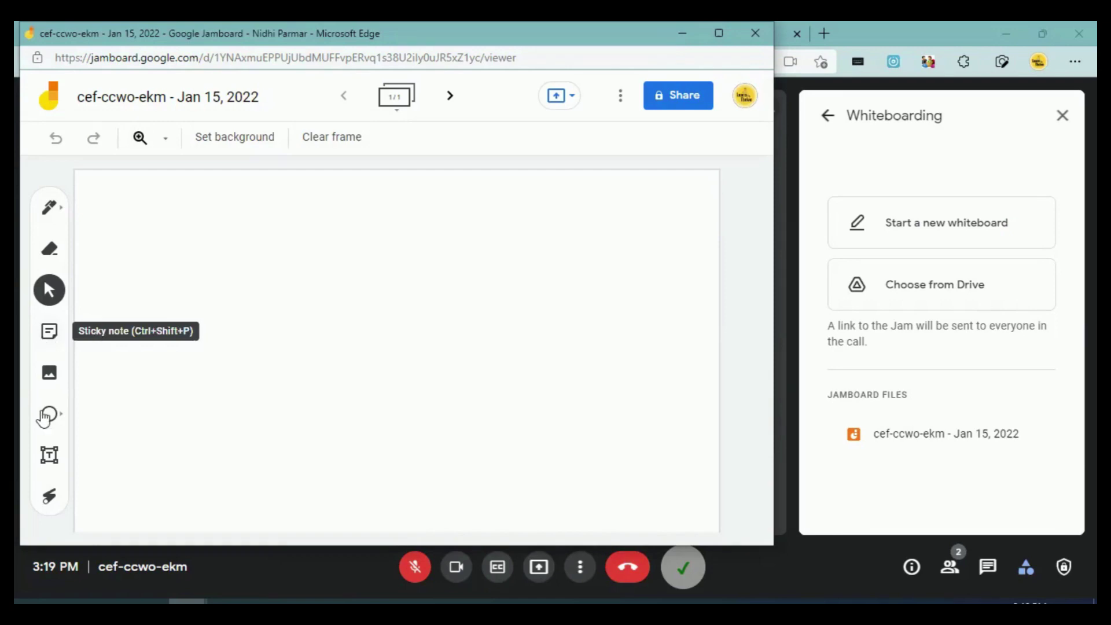
{"action": "left_click", "coordinate": [50, 457]}
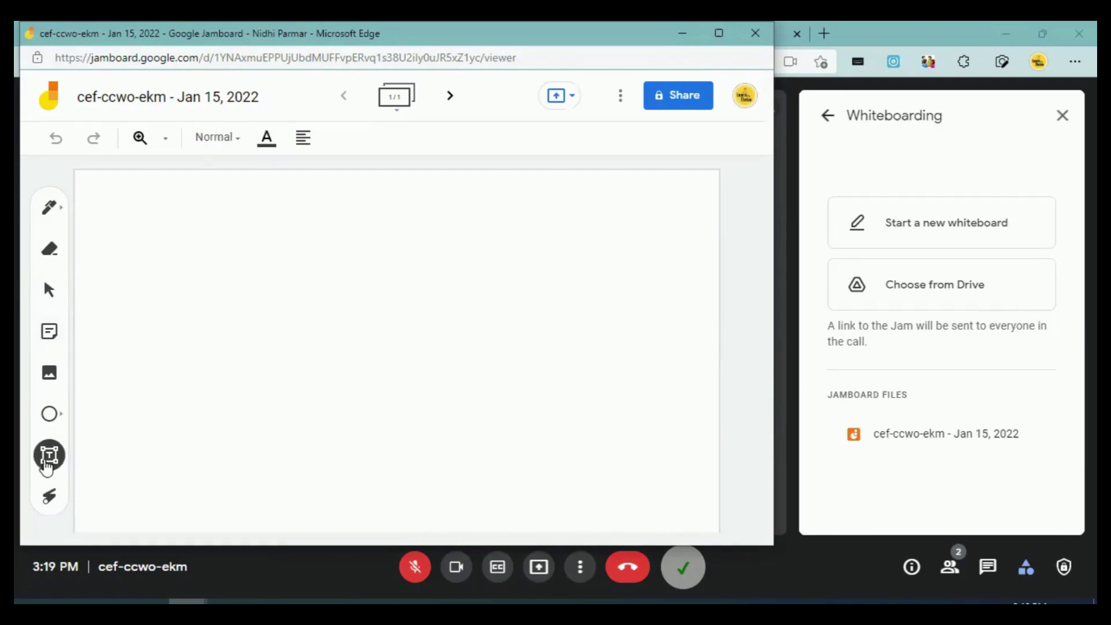
{"action": "left_click", "coordinate": [44, 217]}
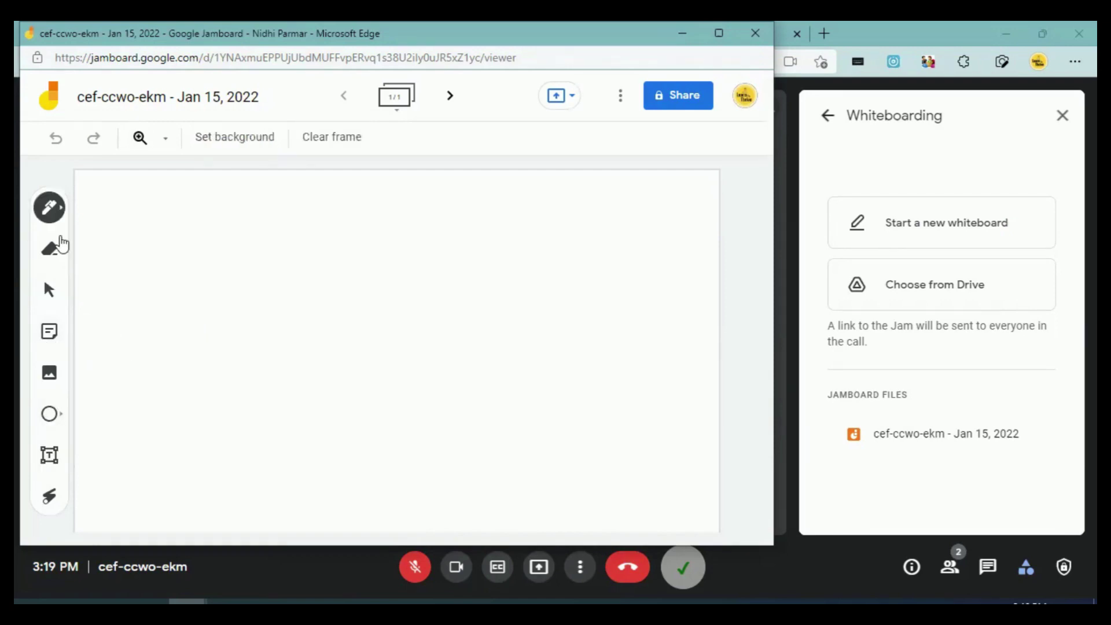
{"action": "mouse_move", "coordinate": [293, 209]}
{"action": "left_mouse_down"}
{"action": "mouse_move", "coordinate": [330, 270]}
{"action": "mouse_move", "coordinate": [292, 208]}
{"action": "left_mouse_up"}
{"action": "left_click_drag", "start_coordinate": [384, 242], "coordinate": [395, 233]}
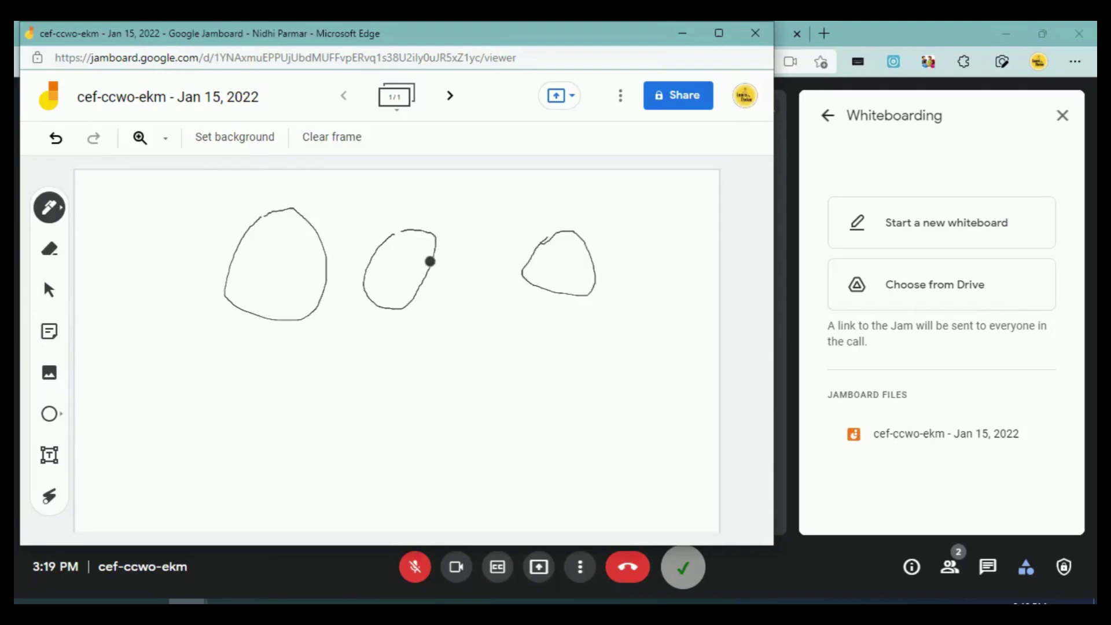
{"action": "left_click_drag", "start_coordinate": [492, 269], "coordinate": [531, 252]}
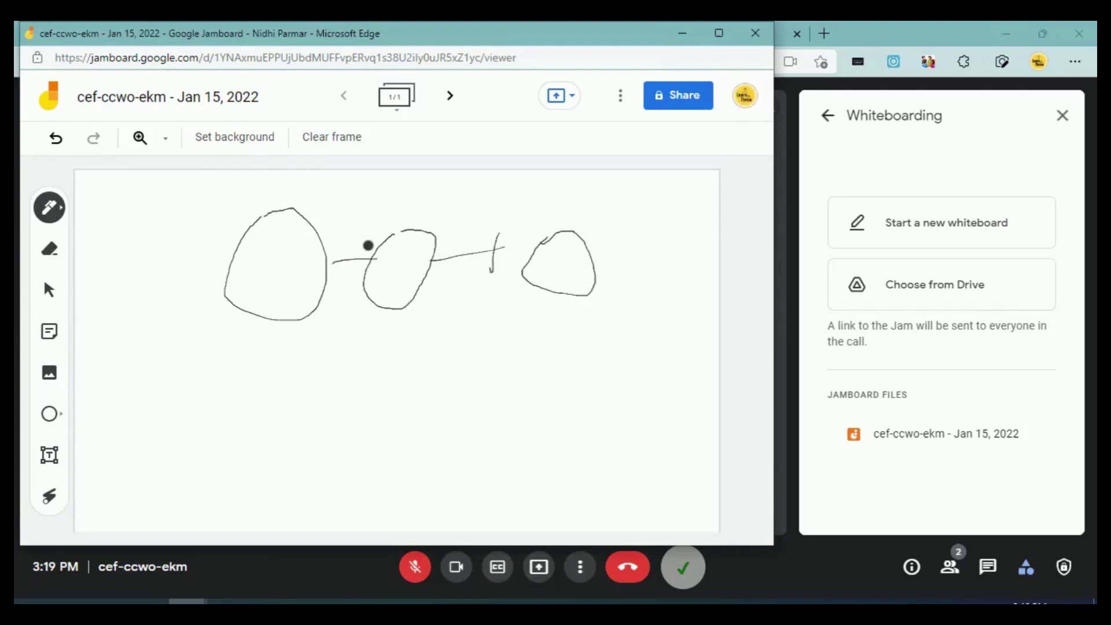
{"action": "left_click_drag", "start_coordinate": [368, 267], "coordinate": [352, 277]}
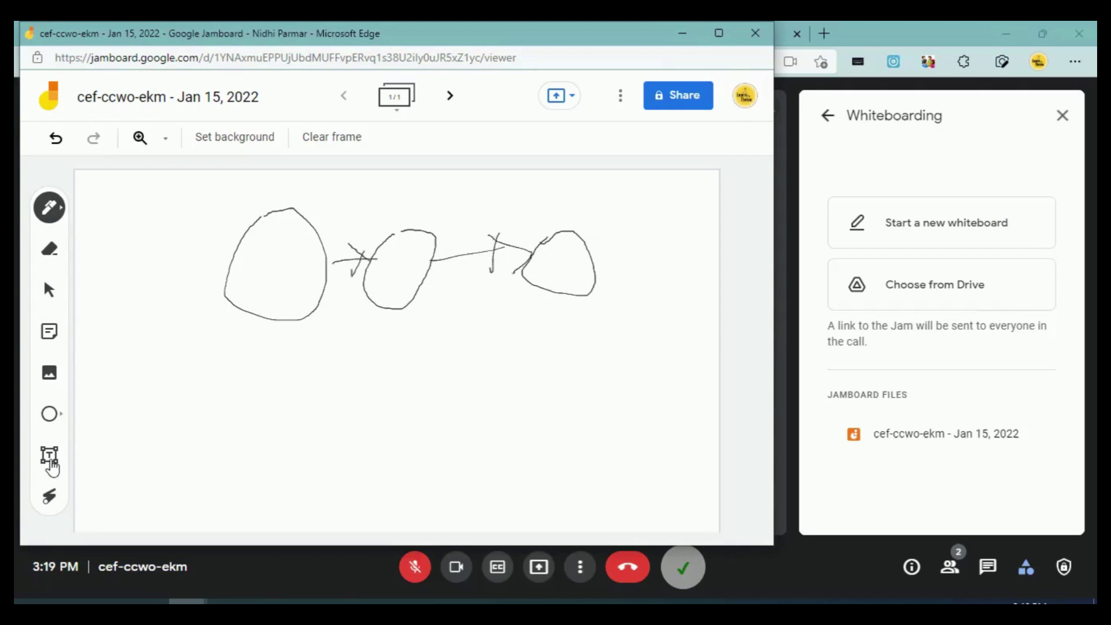
Step: Add a text box below the drawn shapes with the lines "fdfre", "jghg" and "bjg"
{"action": "key", "text": "t"}
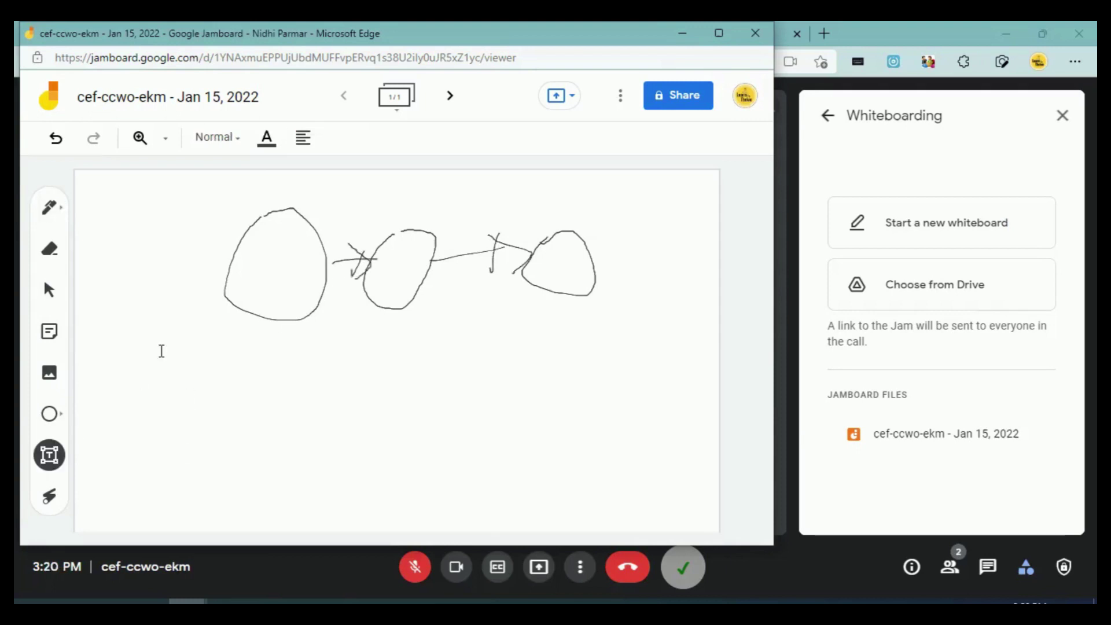
{"action": "left_click", "coordinate": [188, 341]}
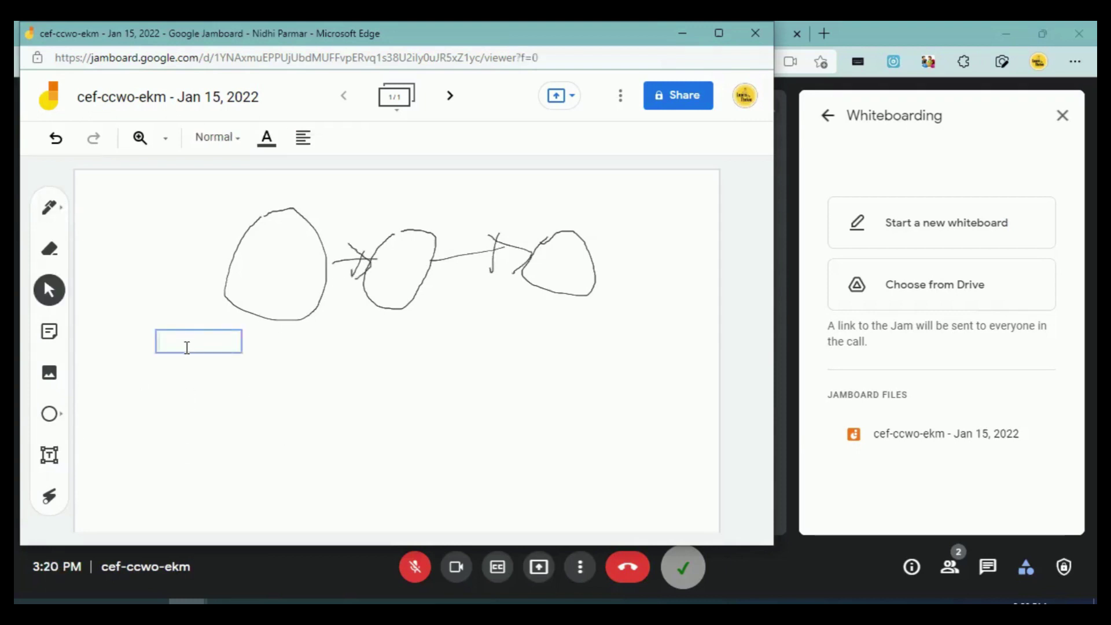
{"action": "type", "text": "fdfre"}
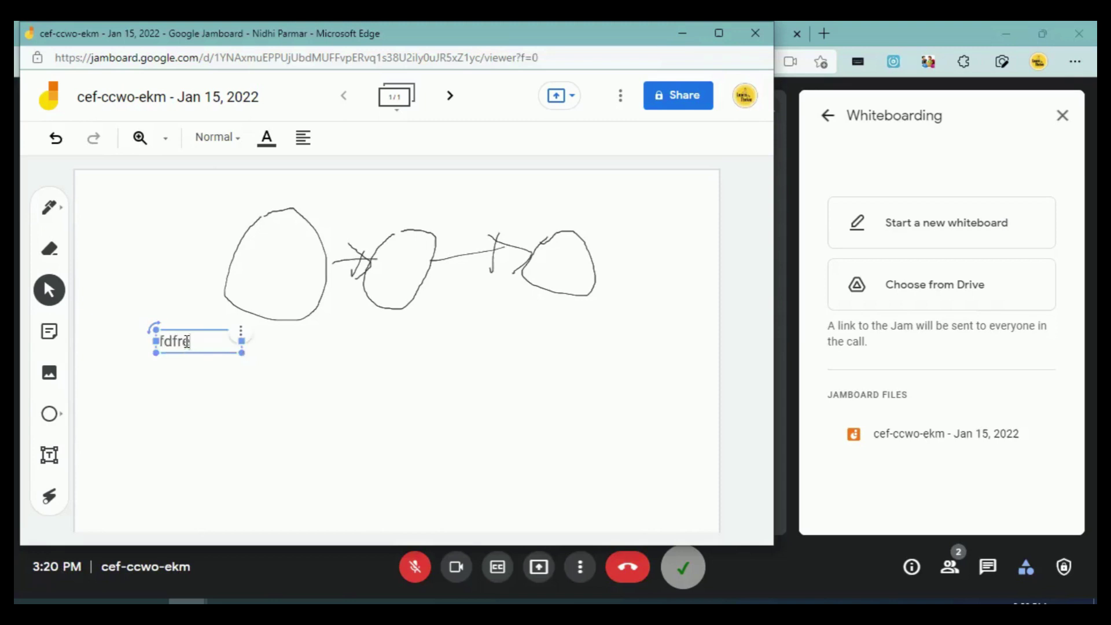
{"action": "key", "text": "Return"}
{"action": "type", "text": "jghg"}
{"action": "key", "text": "Return"}
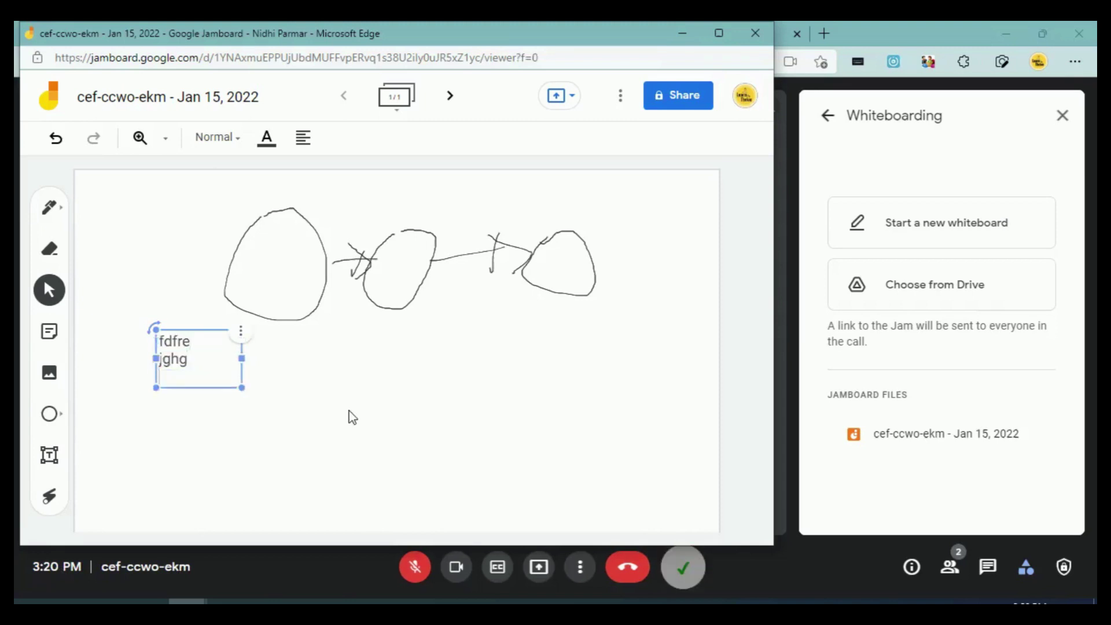
{"action": "key", "text": "Escape"}
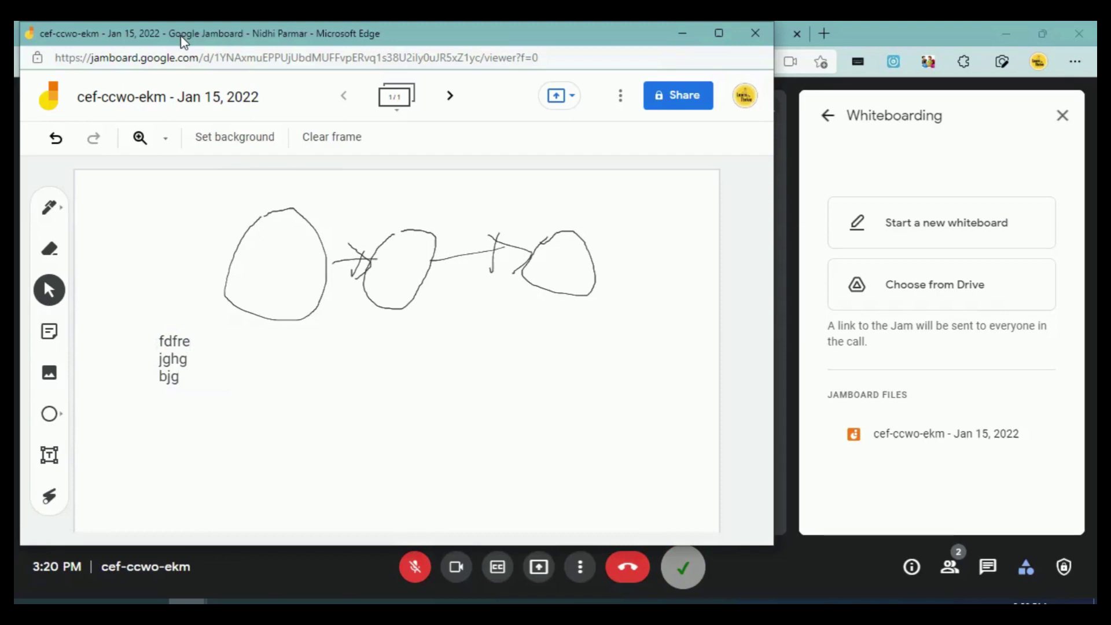
Step: Close the Jamboard window and show the shared whiteboard link in the meeting's in-call messages
{"action": "left_click_drag", "start_coordinate": [224, 35], "coordinate": [254, 146]}
{"action": "left_click", "coordinate": [784, 144]}
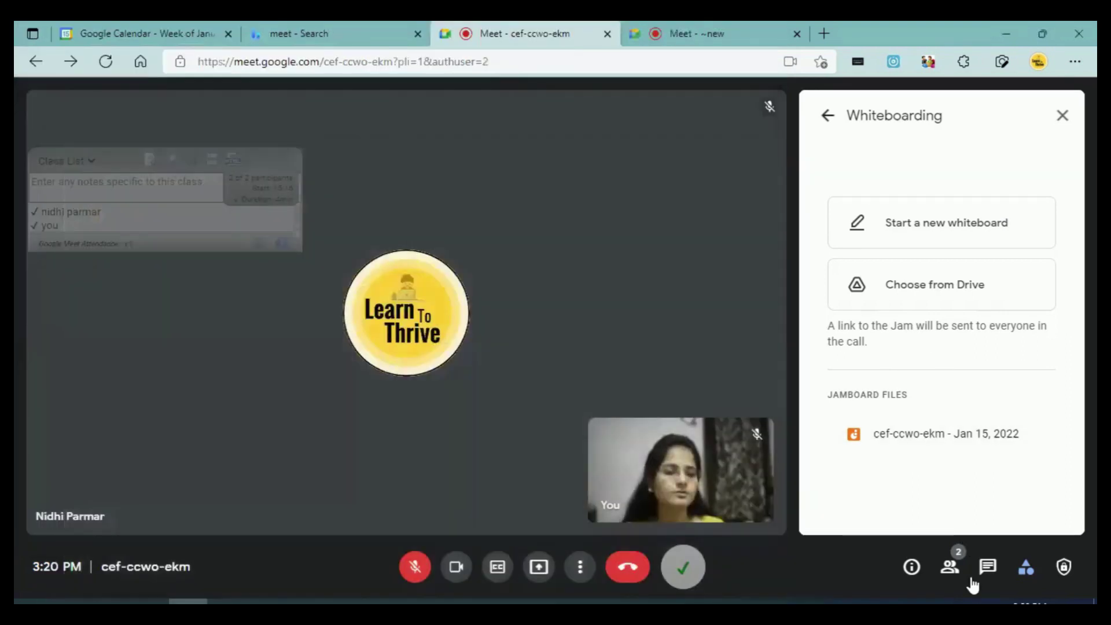
{"action": "left_click", "coordinate": [984, 571]}
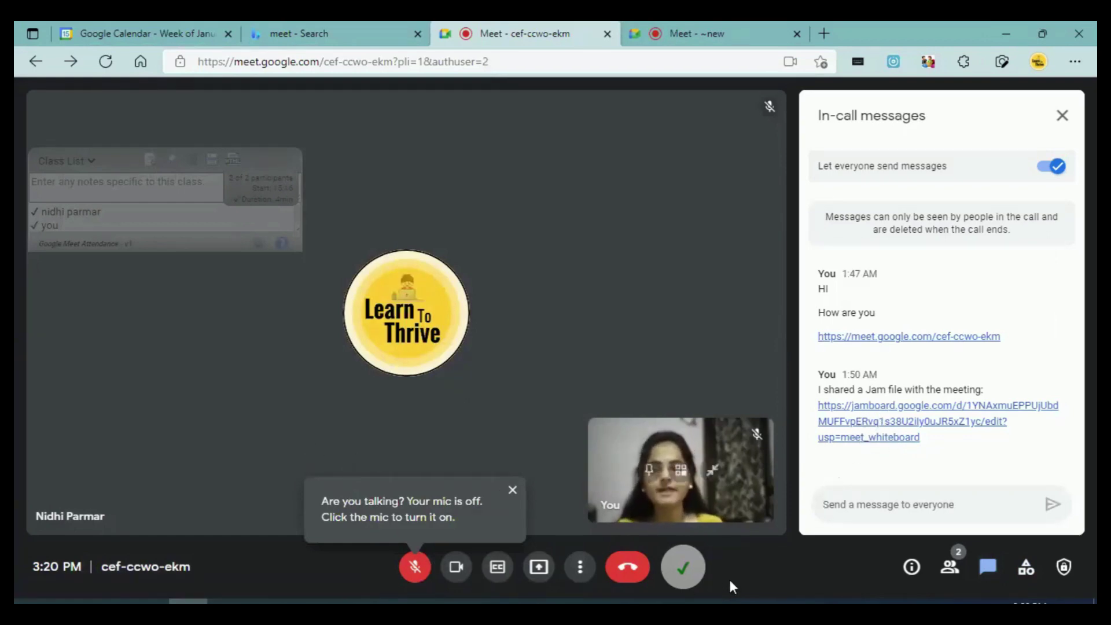
Step: Hide the attendance list and the in-call messages, and highlight the meeting code
{"action": "left_click", "coordinate": [683, 567]}
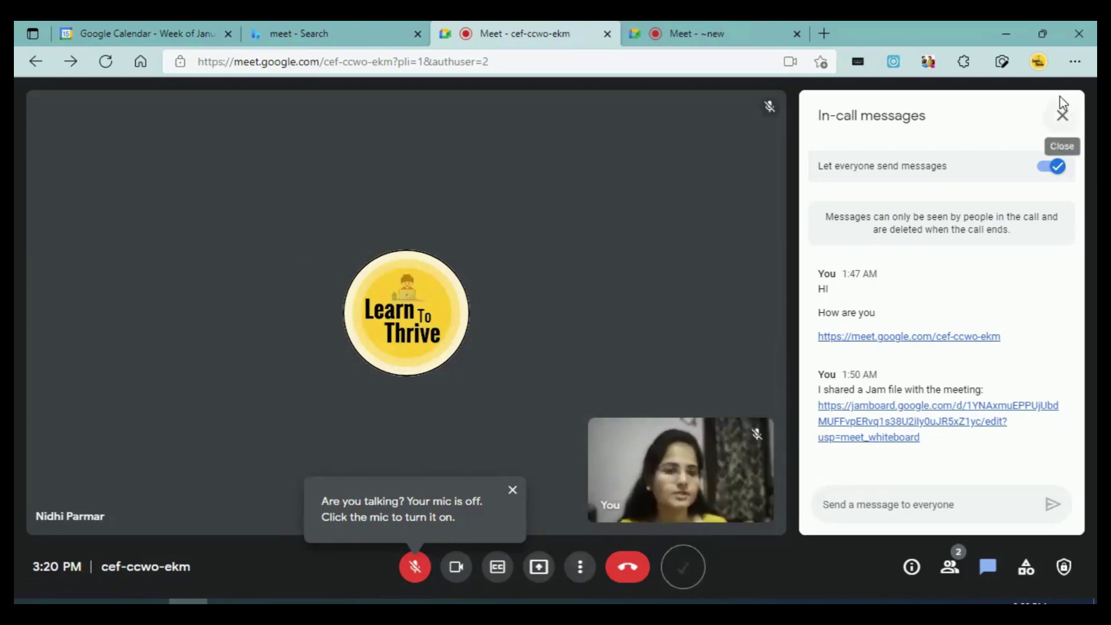
{"action": "left_click", "coordinate": [1063, 116]}
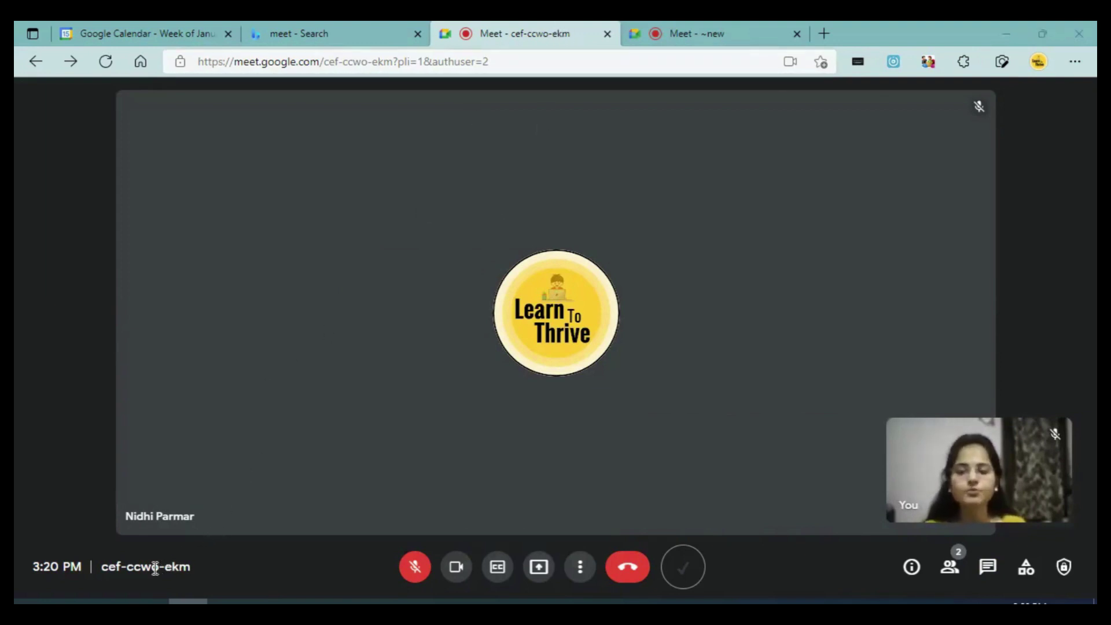
{"action": "left_click_drag", "start_coordinate": [95, 564], "coordinate": [193, 575]}
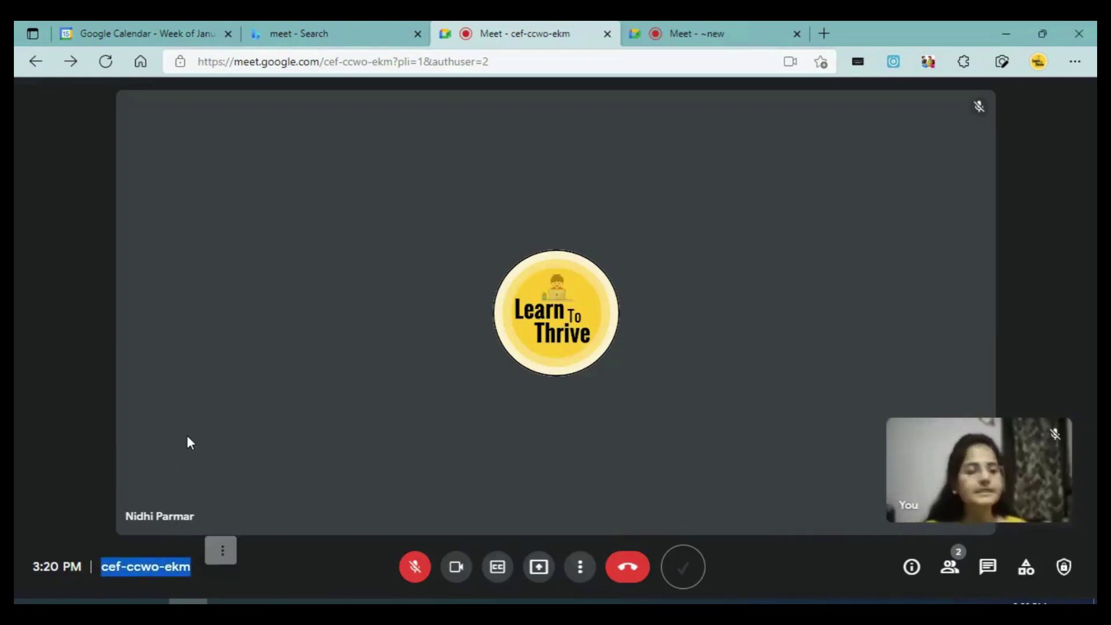
Step: Switch to Google Calendar and create an event titled "Digital Art" on Friday, January 14, from 12:00pm to 1:00pm
{"action": "left_click", "coordinate": [183, 23]}
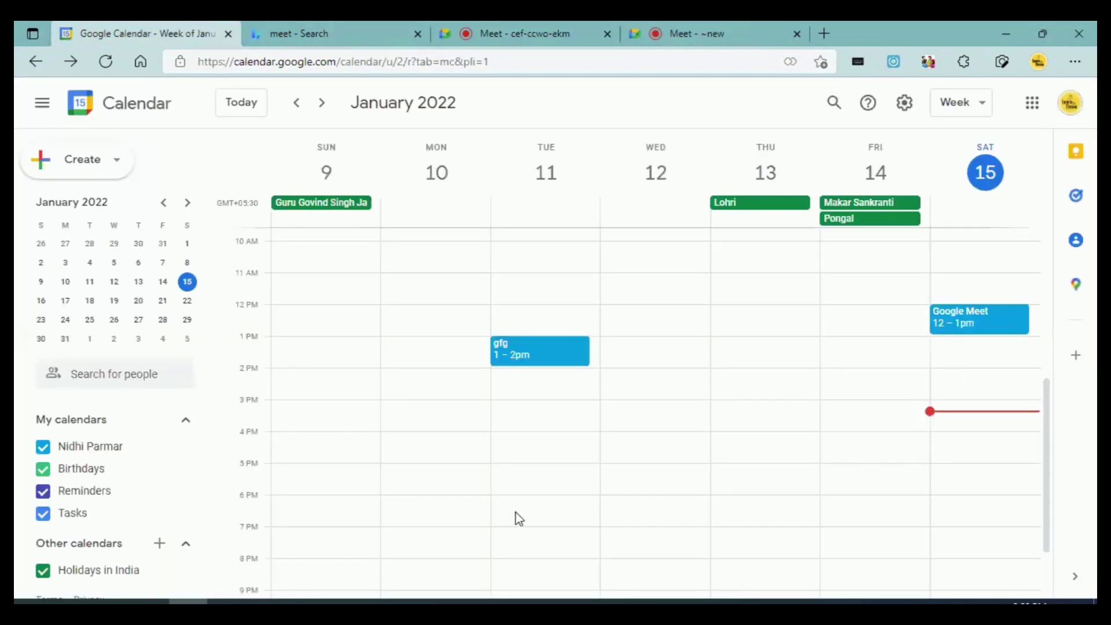
{"action": "left_click", "coordinate": [852, 316]}
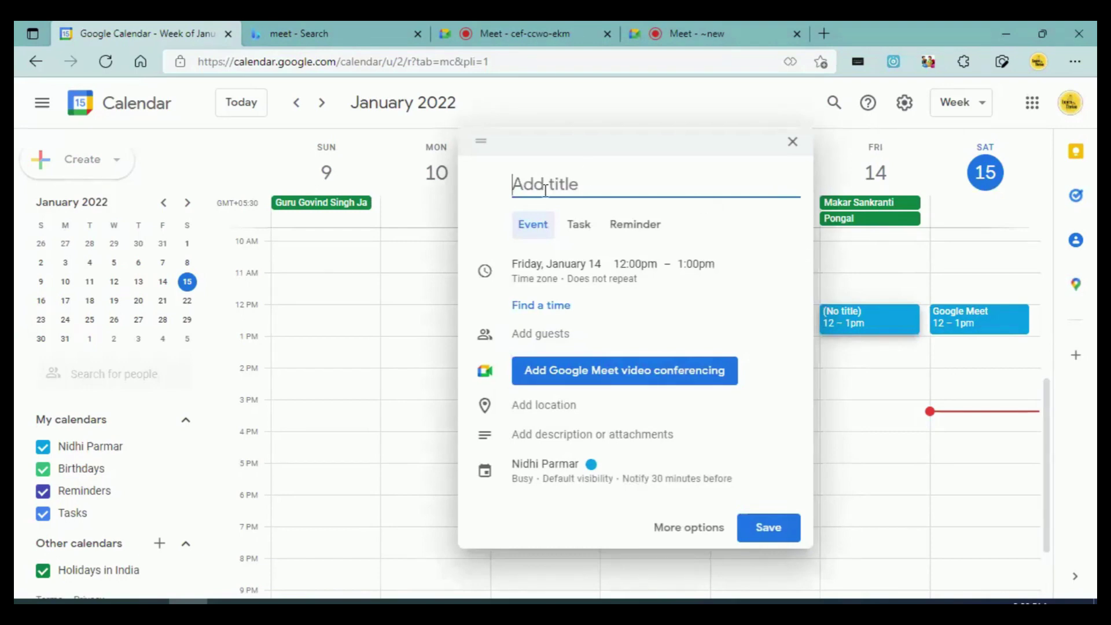
{"action": "type", "text": "Digital Art"}
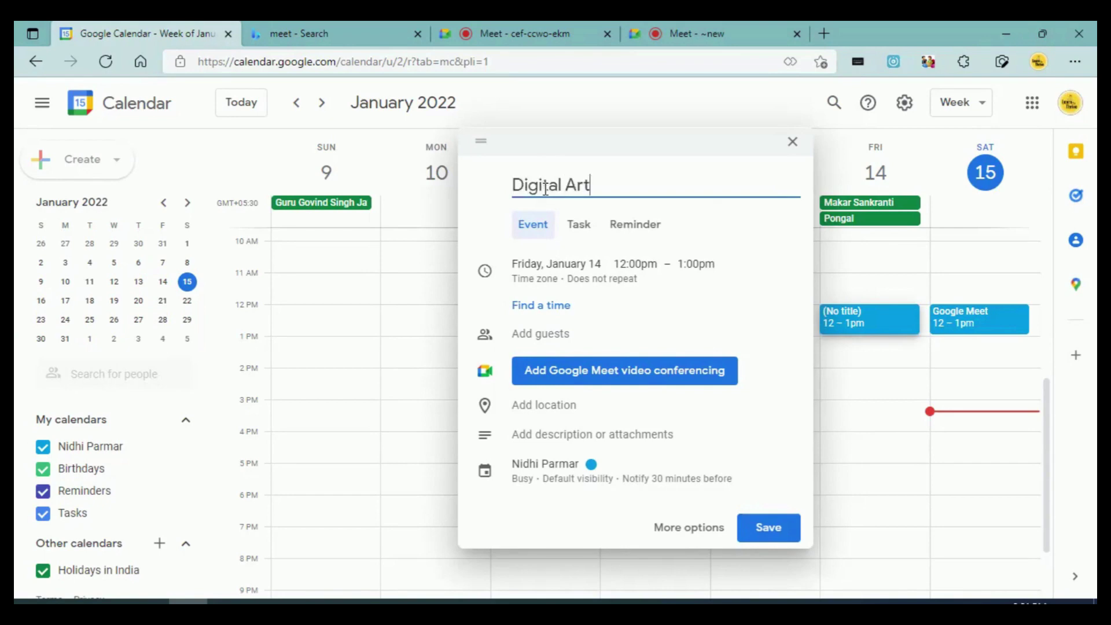
Step: Set the Digital Art event's date to Wednesday, February 16
{"action": "left_click", "coordinate": [577, 265]}
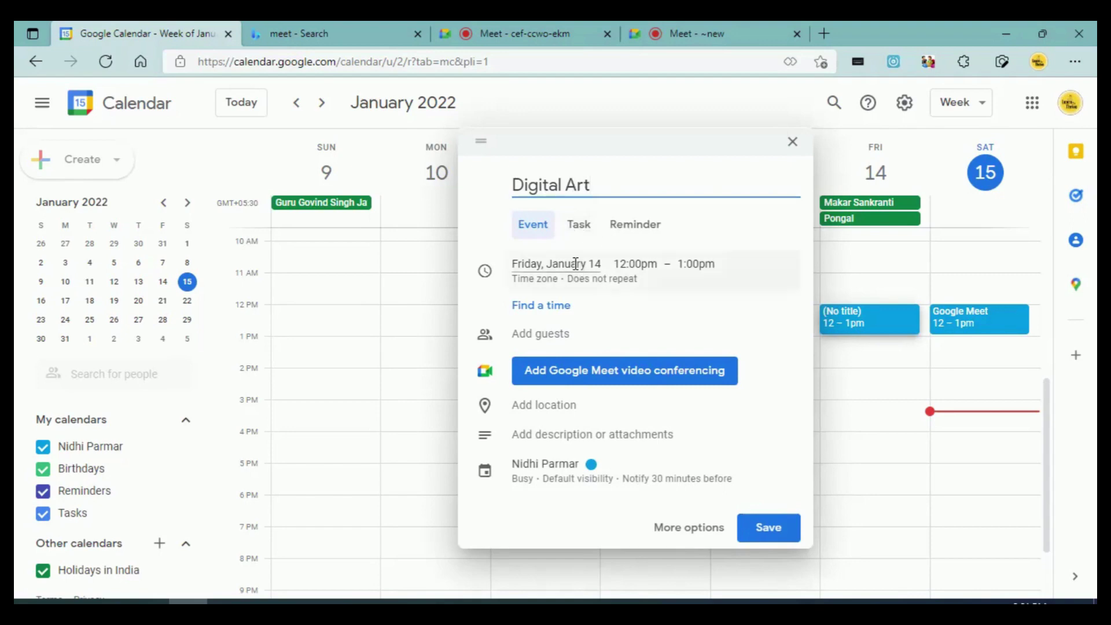
{"action": "left_click", "coordinate": [573, 247]}
{"action": "left_click", "coordinate": [707, 280]}
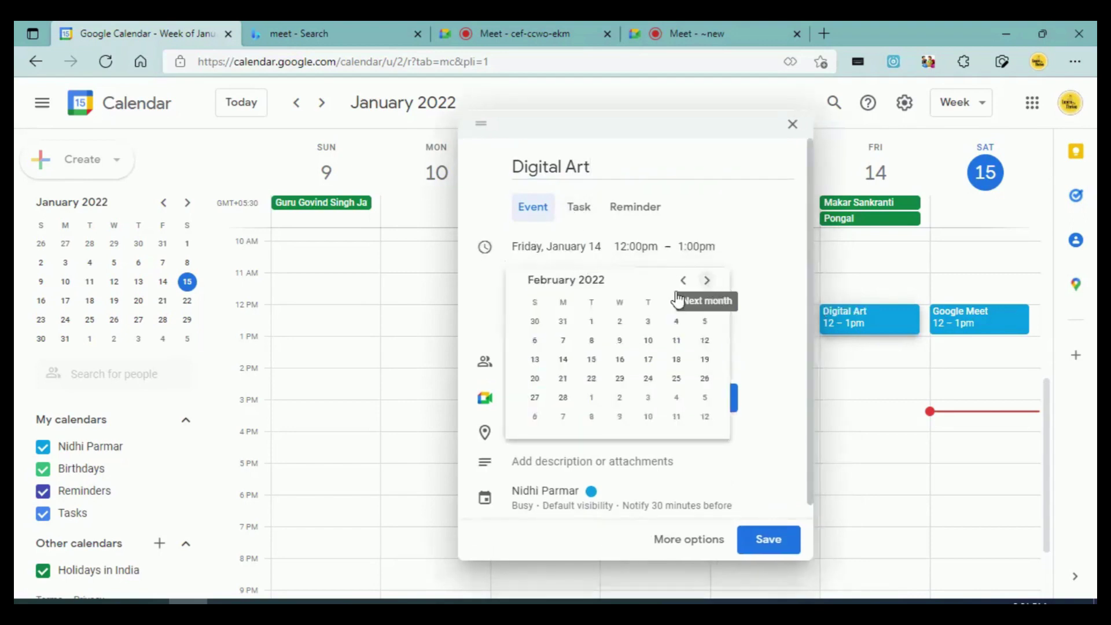
{"action": "left_click", "coordinate": [620, 360]}
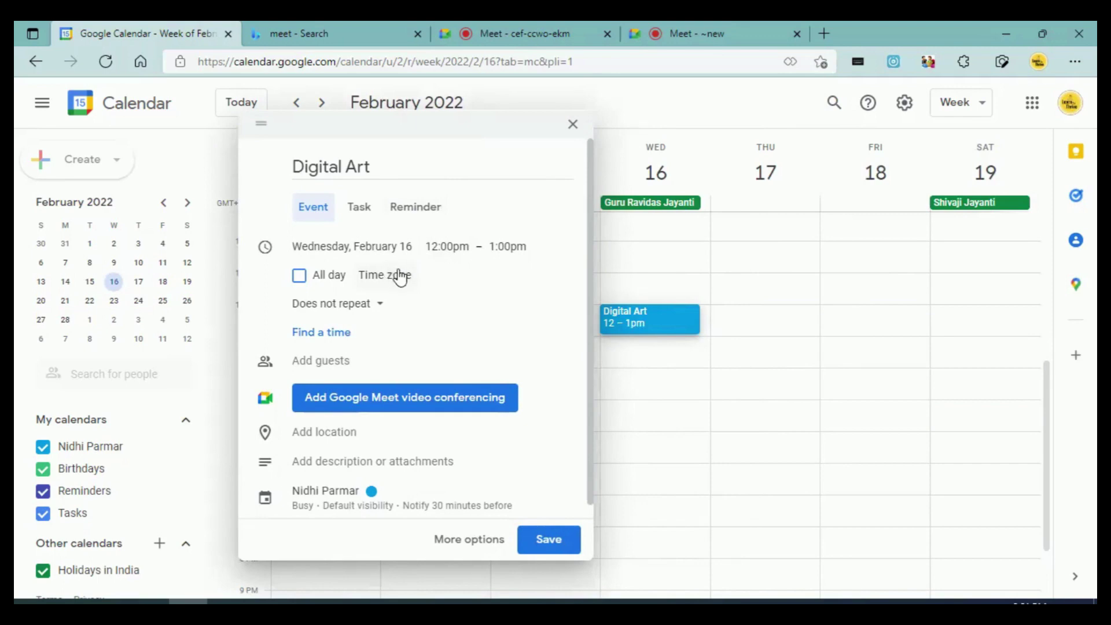
Step: Change the Digital Art event's date to Sunday, January 16
{"action": "left_click", "coordinate": [360, 249]}
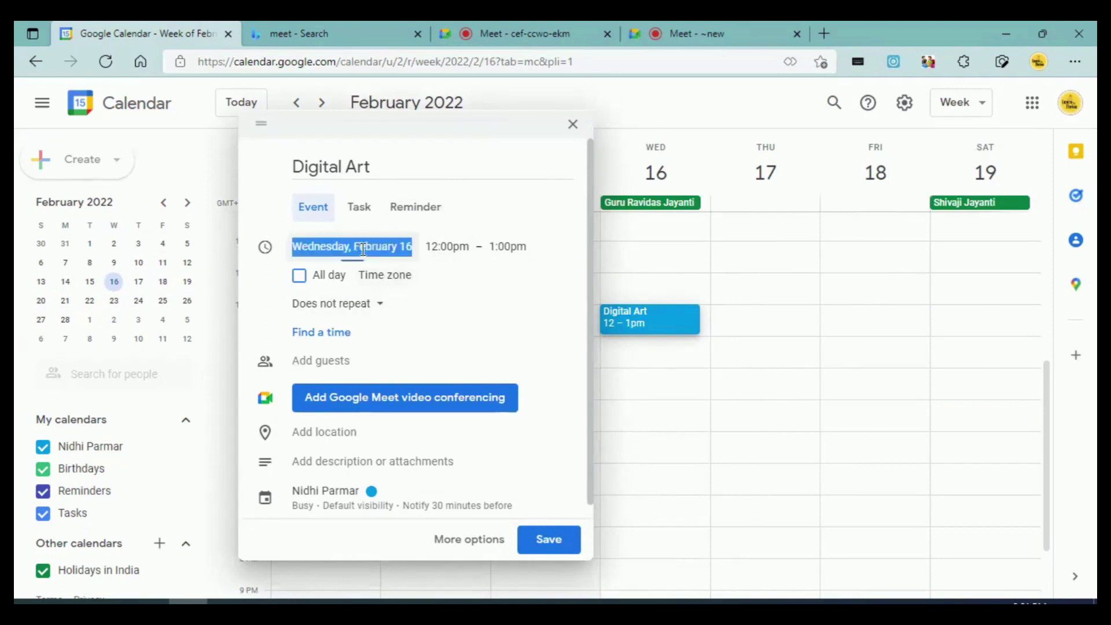
{"action": "left_click", "coordinate": [463, 280]}
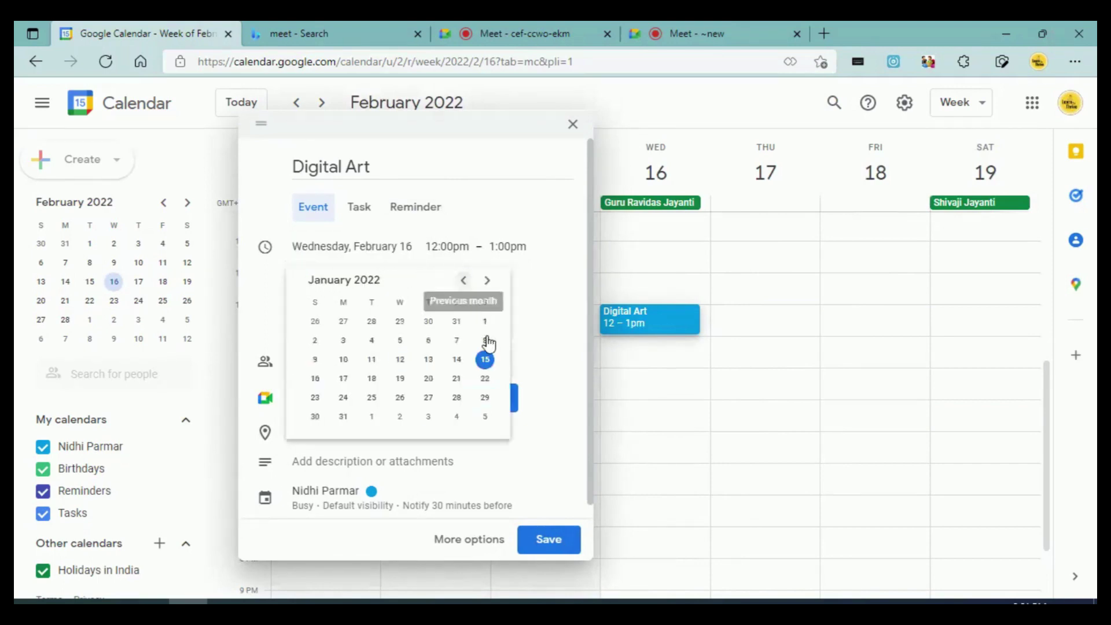
{"action": "left_click", "coordinate": [318, 378]}
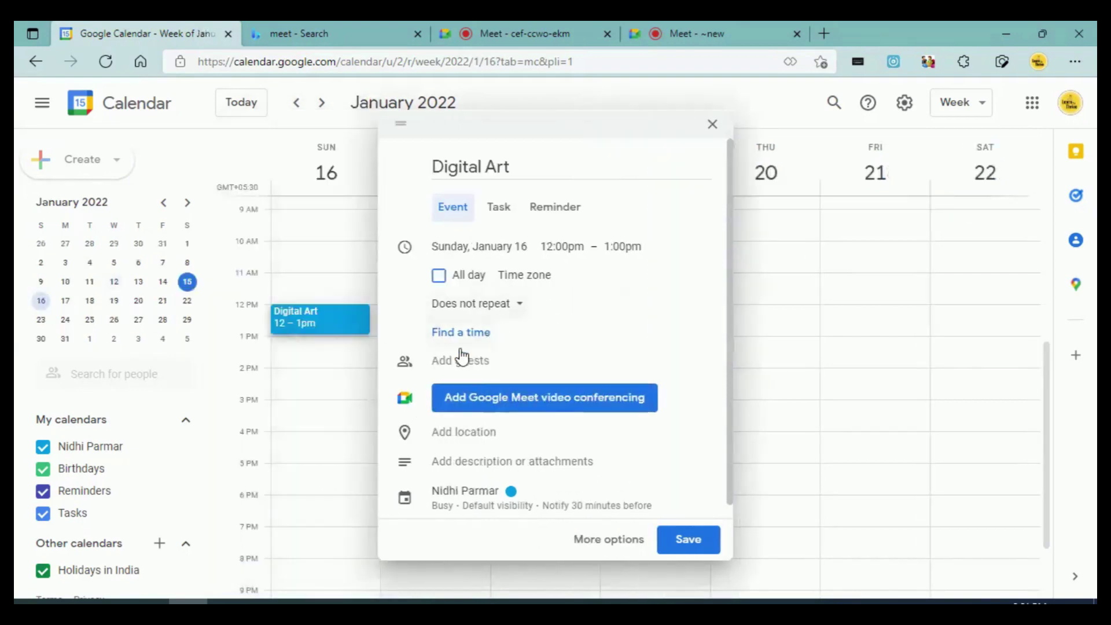
Step: Set the Digital Art event's start time to 12:30pm and its end time to 2:30pm
{"action": "left_click", "coordinate": [566, 248]}
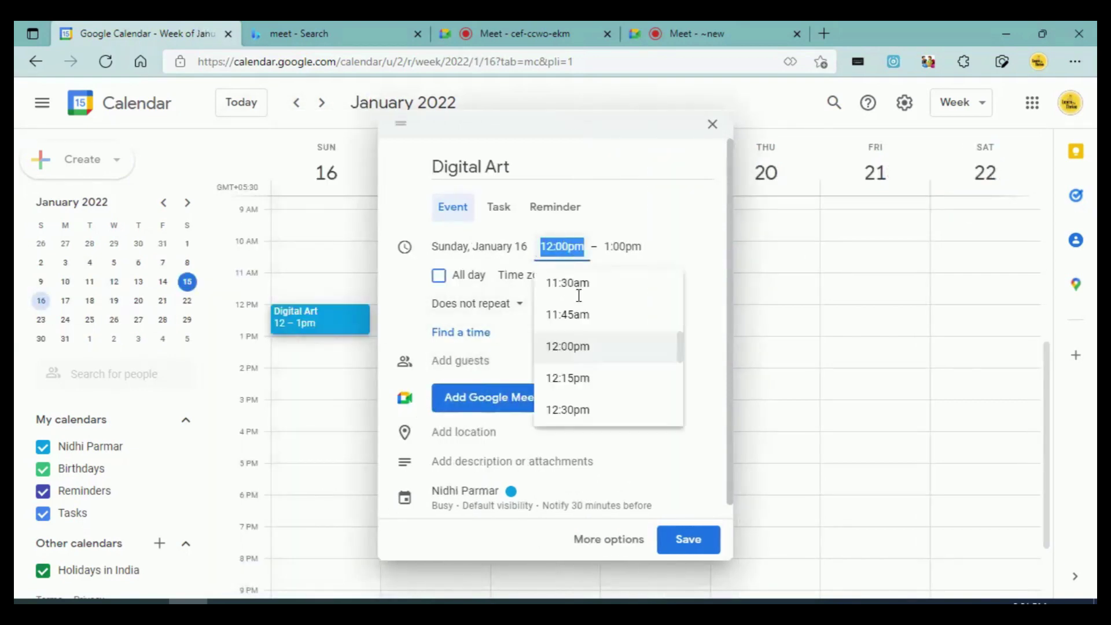
{"action": "left_click", "coordinate": [567, 409]}
{"action": "left_click", "coordinate": [614, 247]}
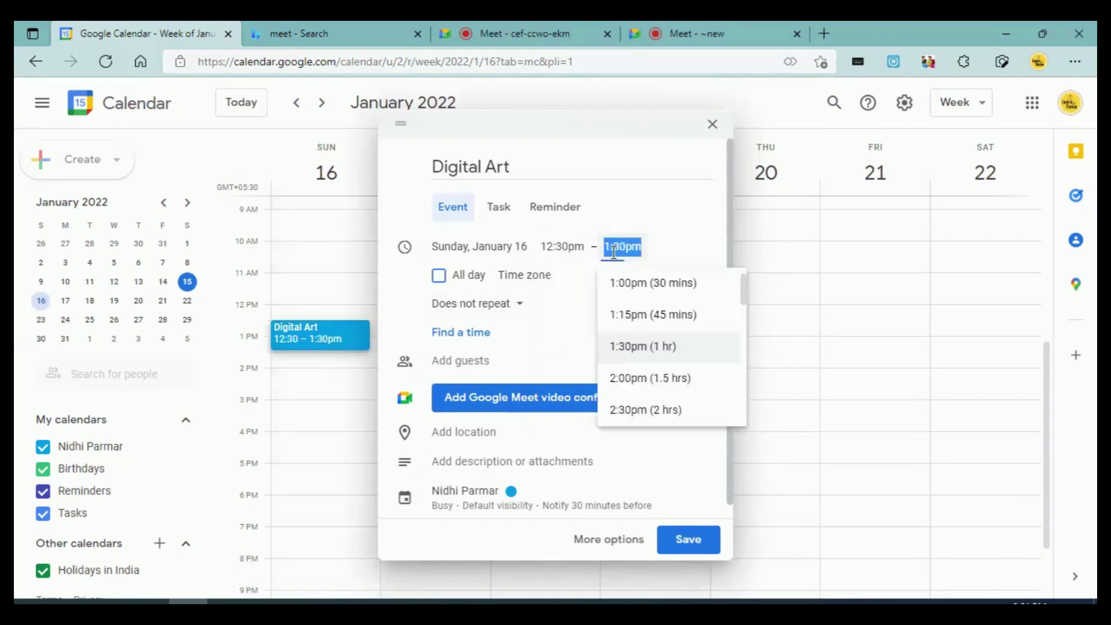
{"action": "left_click", "coordinate": [625, 410]}
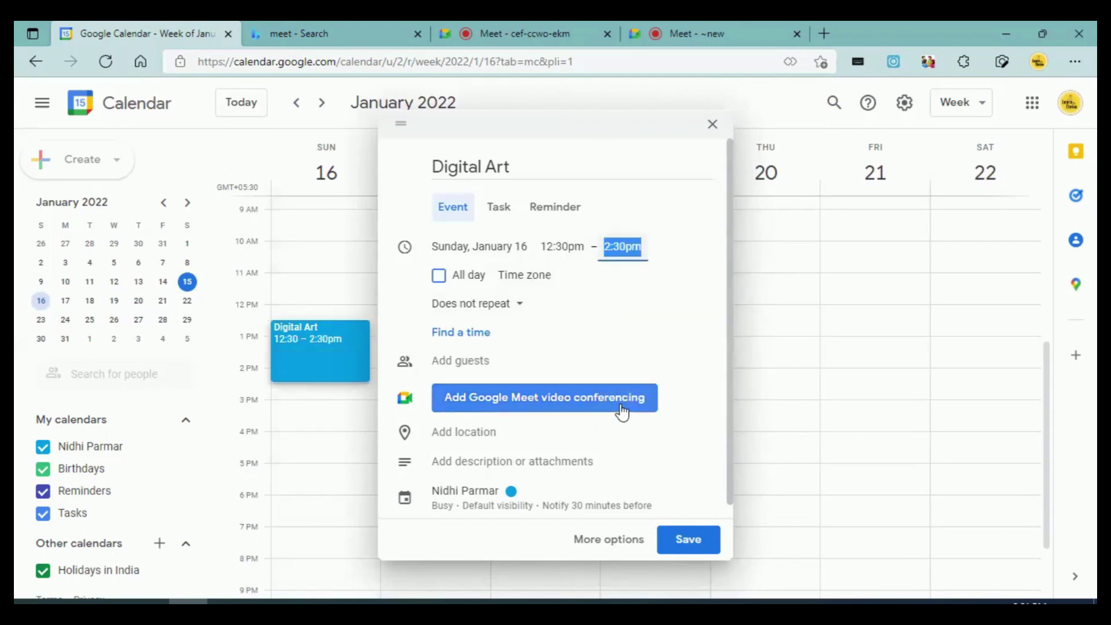
Step: Search for the contact by first name and add their suggested e-mail address as a guest of the event
{"action": "left_click", "coordinate": [458, 366]}
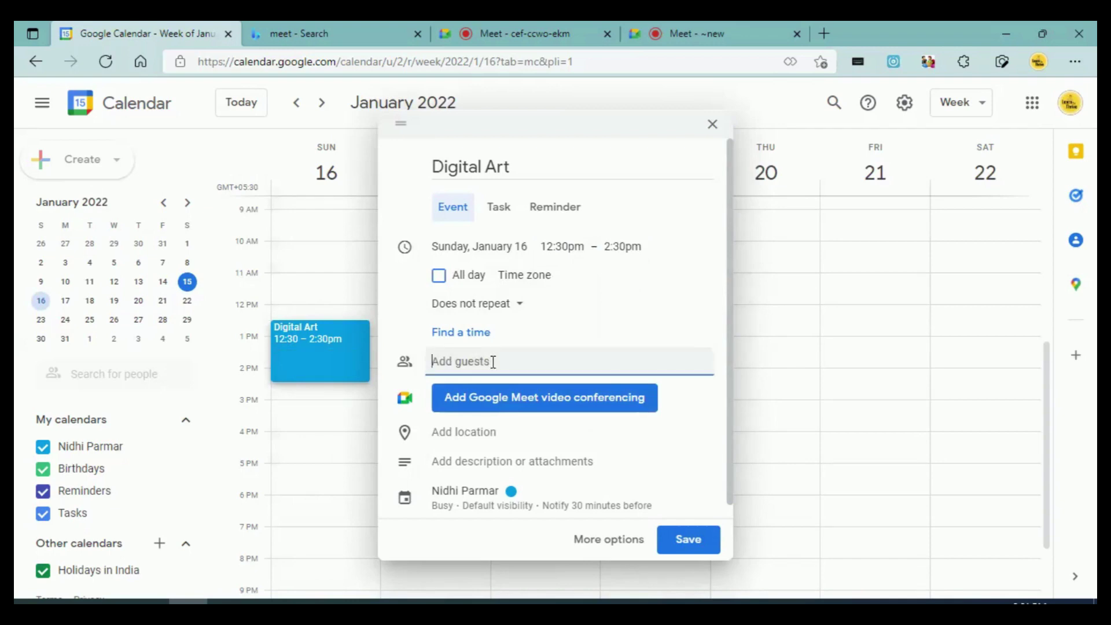
{"action": "type", "text": "nidhi"}
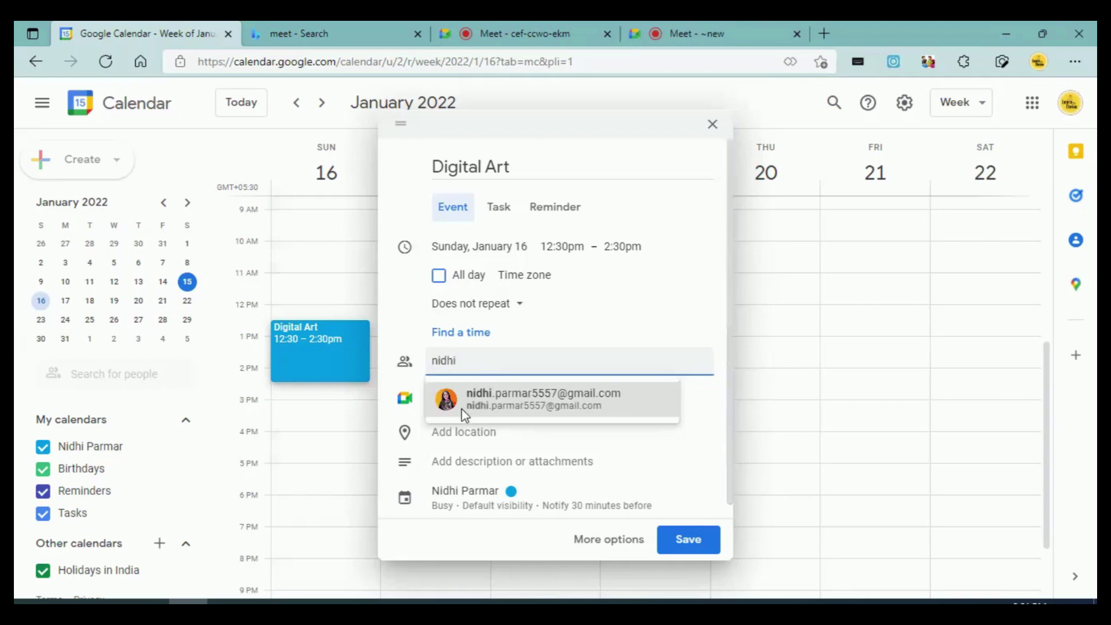
{"action": "left_click", "coordinate": [462, 409]}
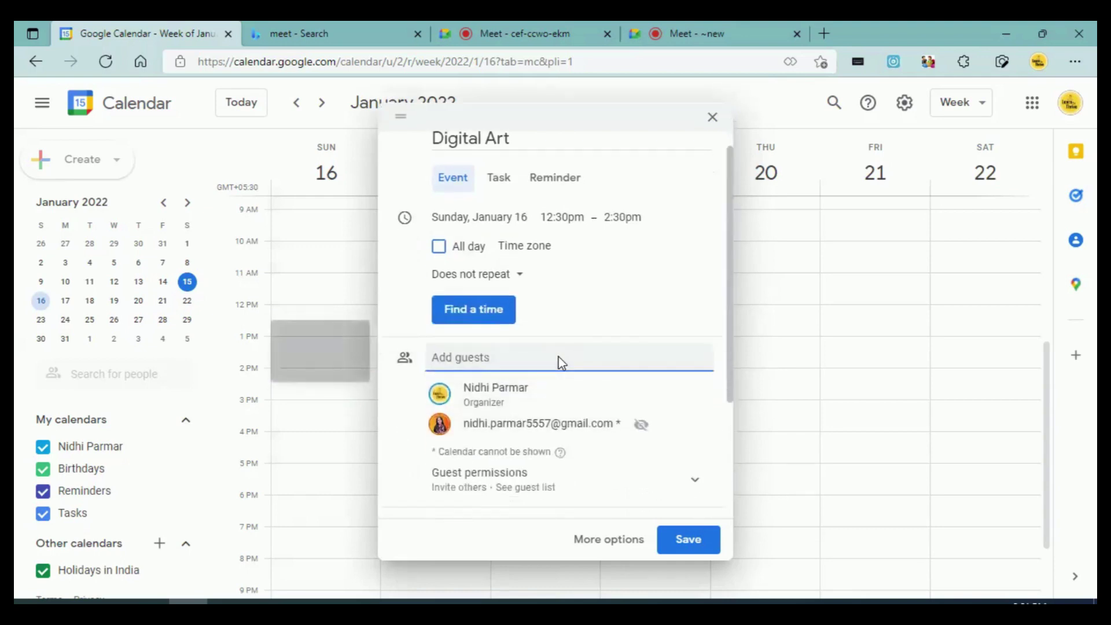
Step: Add the description "Let's learn Digital Art" and save the event, sending invitation emails to the guests
{"action": "scroll", "coordinate": [558, 357], "scroll_direction": "down", "scroll_amount": 4}
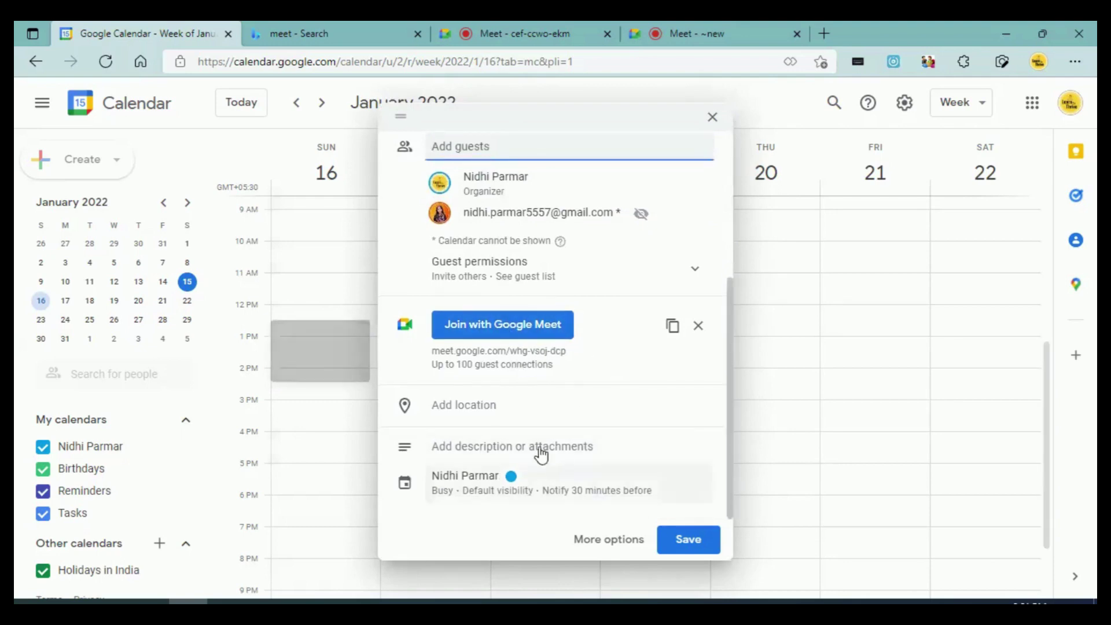
{"action": "left_click", "coordinate": [464, 455]}
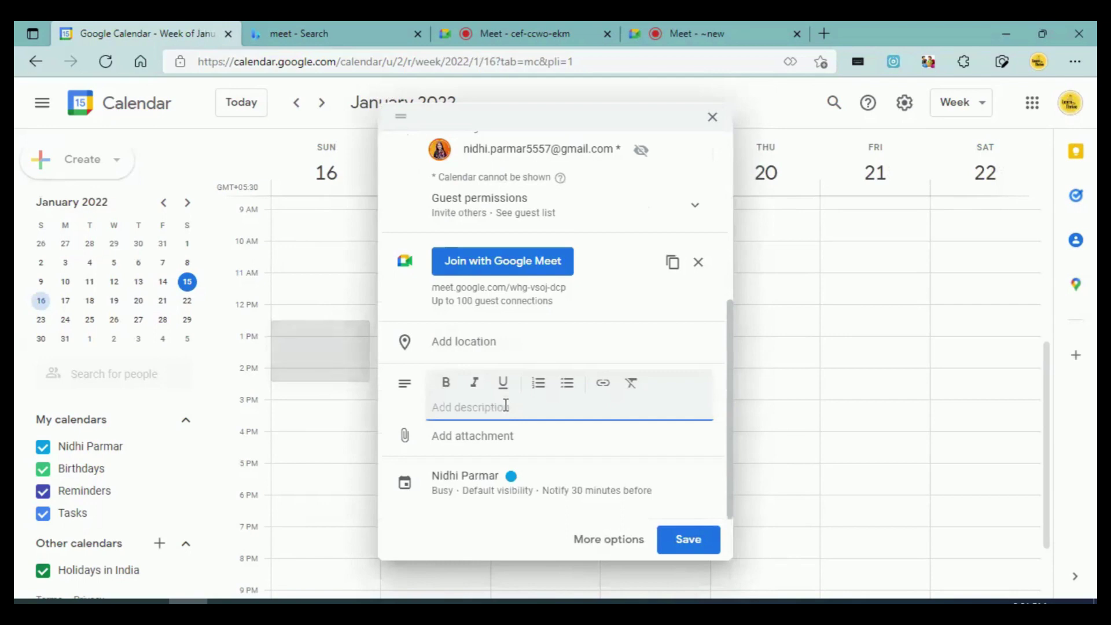
{"action": "type", "text": "Let"}
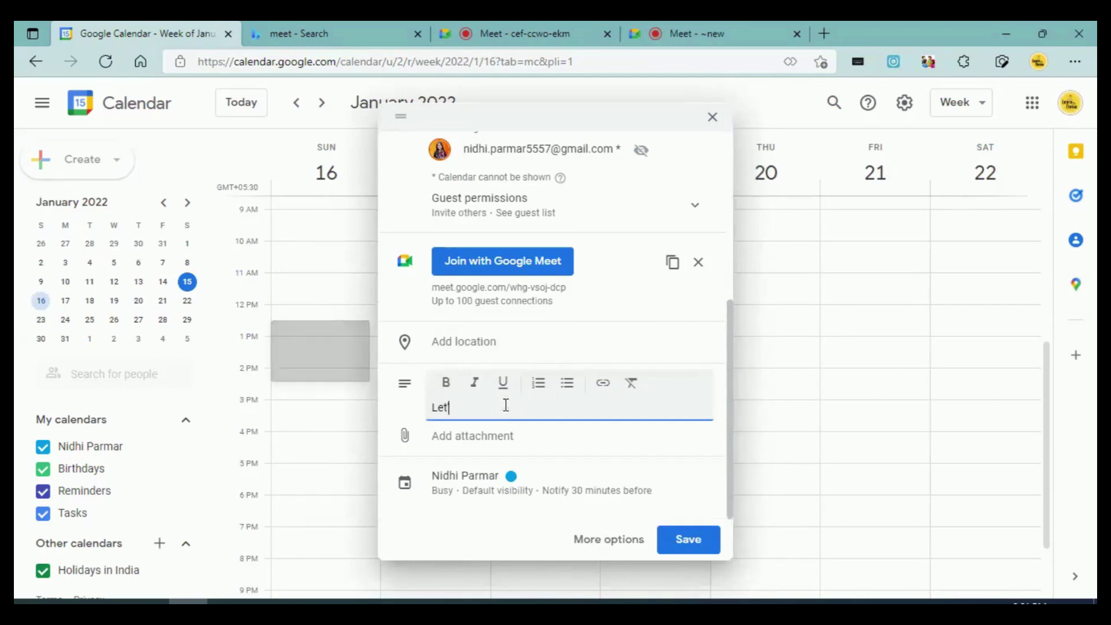
{"action": "type", "text": "'s learn Digital Art"}
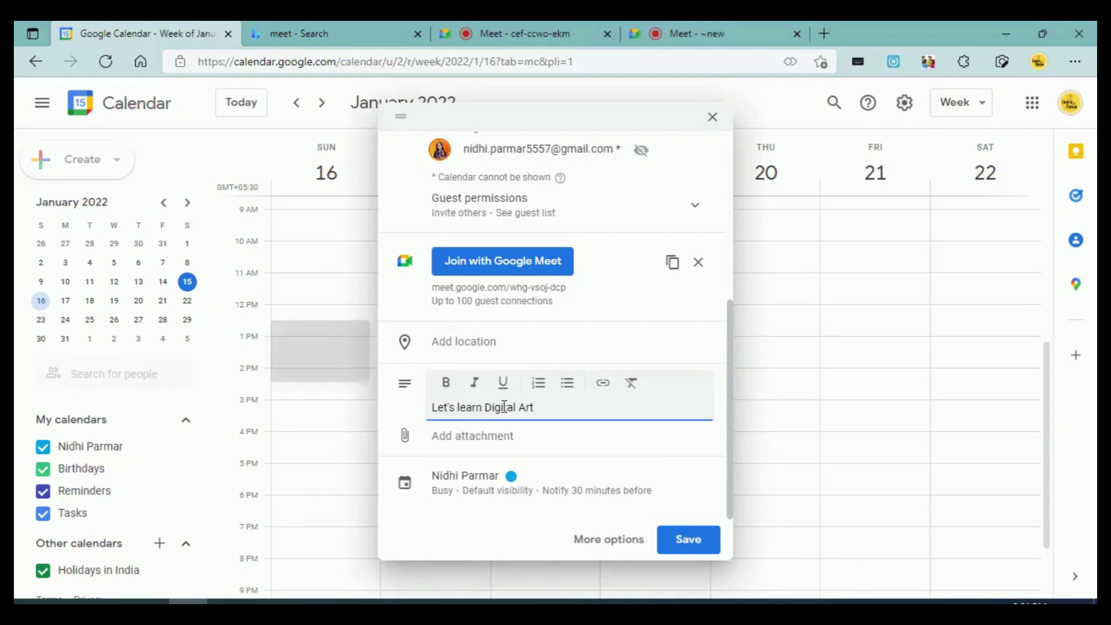
{"action": "left_click", "coordinate": [683, 541]}
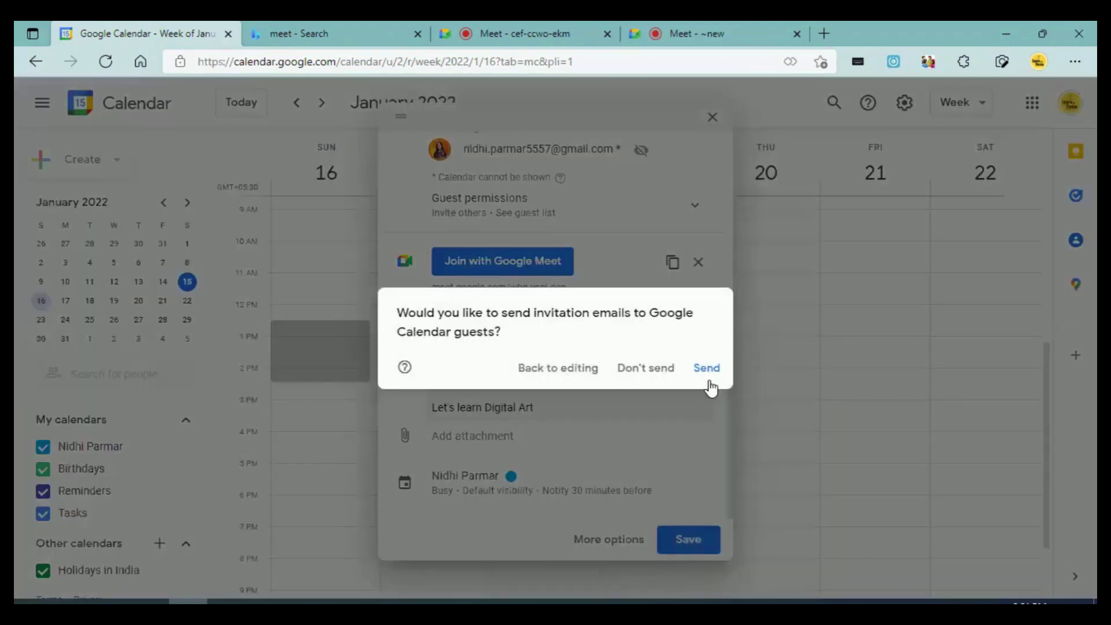
{"action": "left_click", "coordinate": [707, 368]}
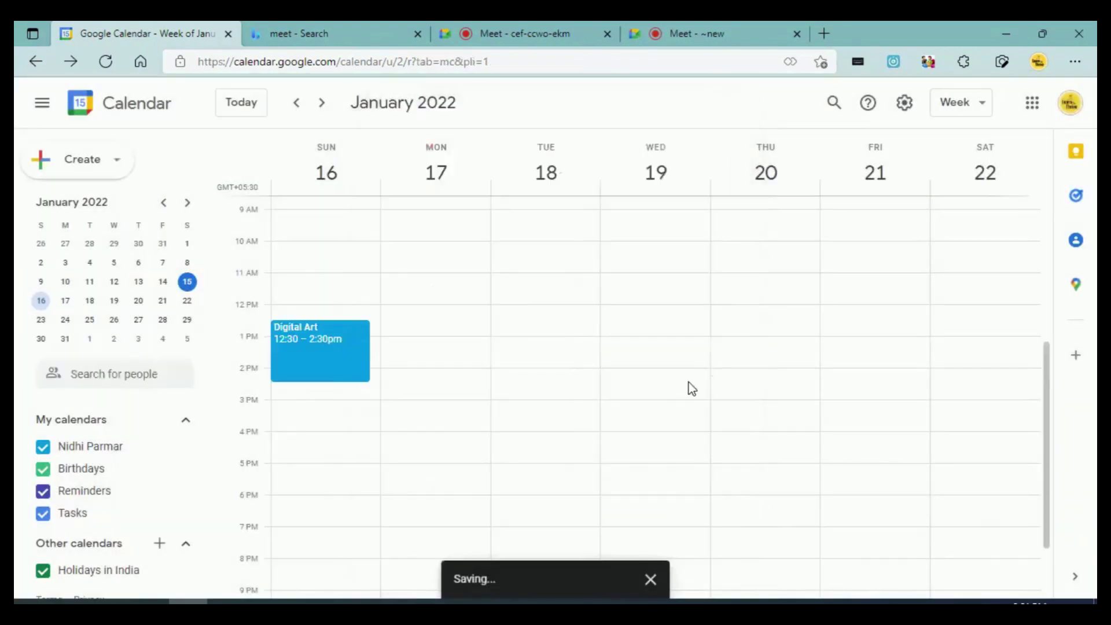
Step: Open the saved Digital Art event's Google Meet page and turn off the camera and microphone before joining
{"action": "left_click", "coordinate": [276, 374]}
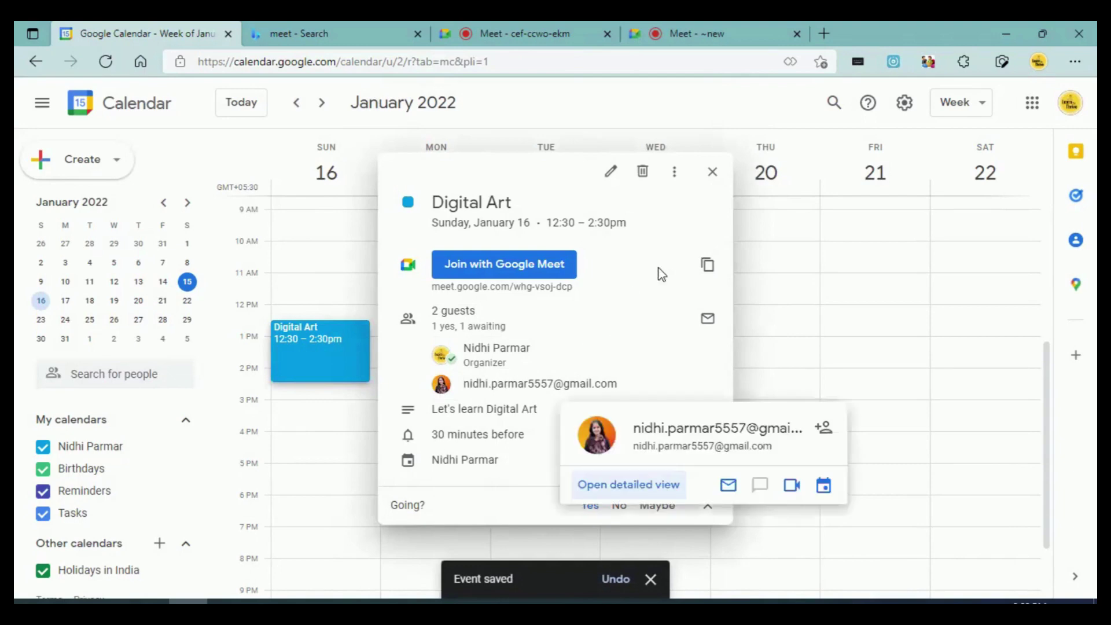
{"action": "left_click", "coordinate": [528, 272]}
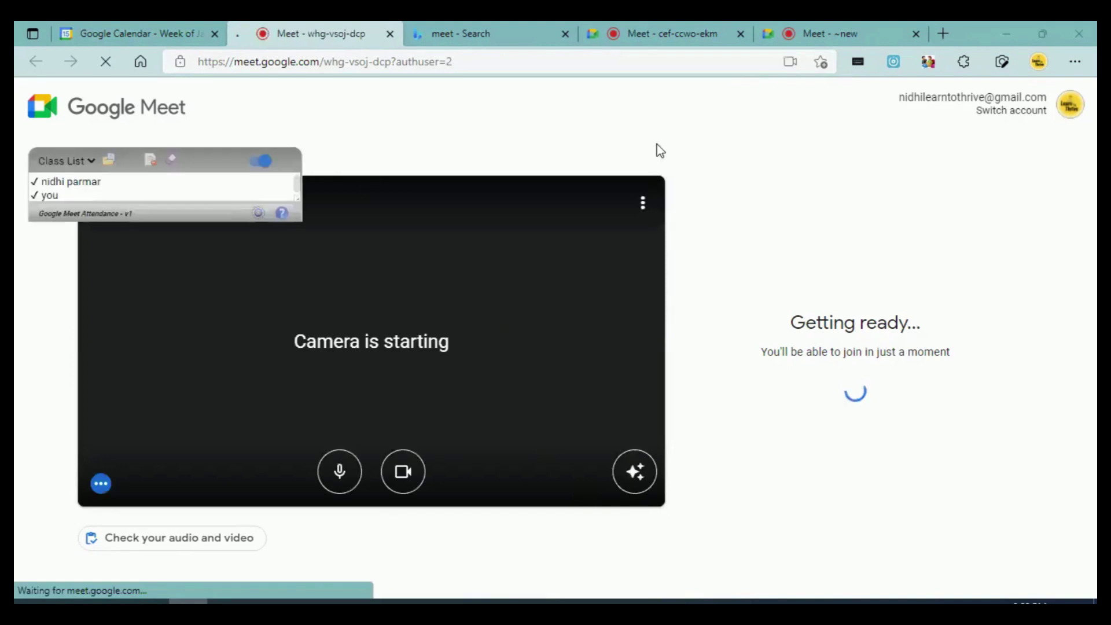
{"action": "left_click", "coordinate": [628, 161]}
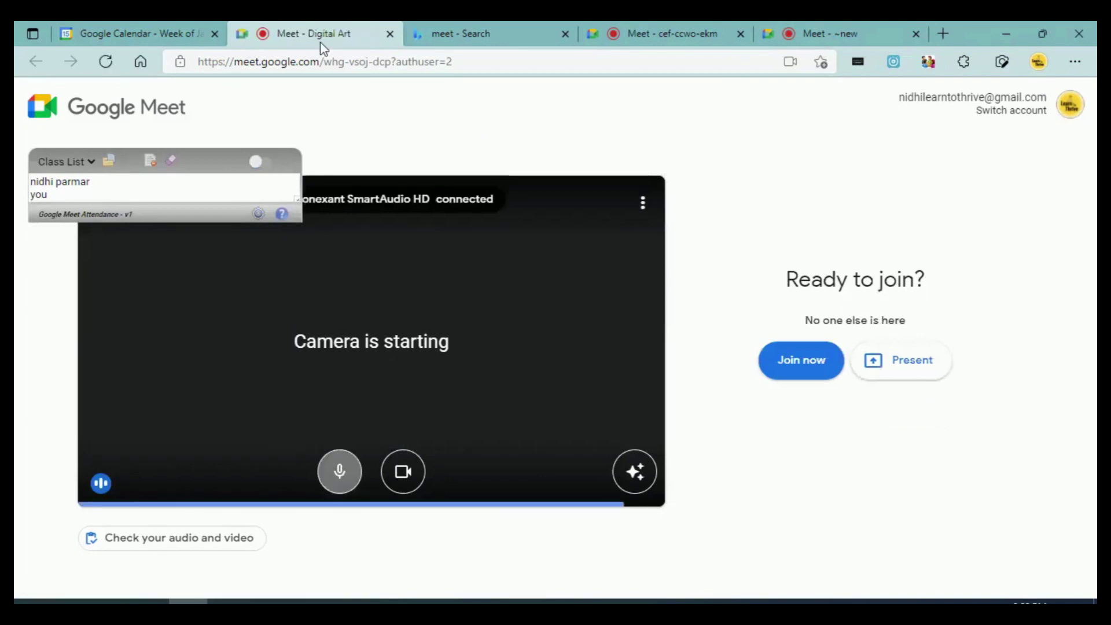
{"action": "left_click", "coordinate": [400, 483]}
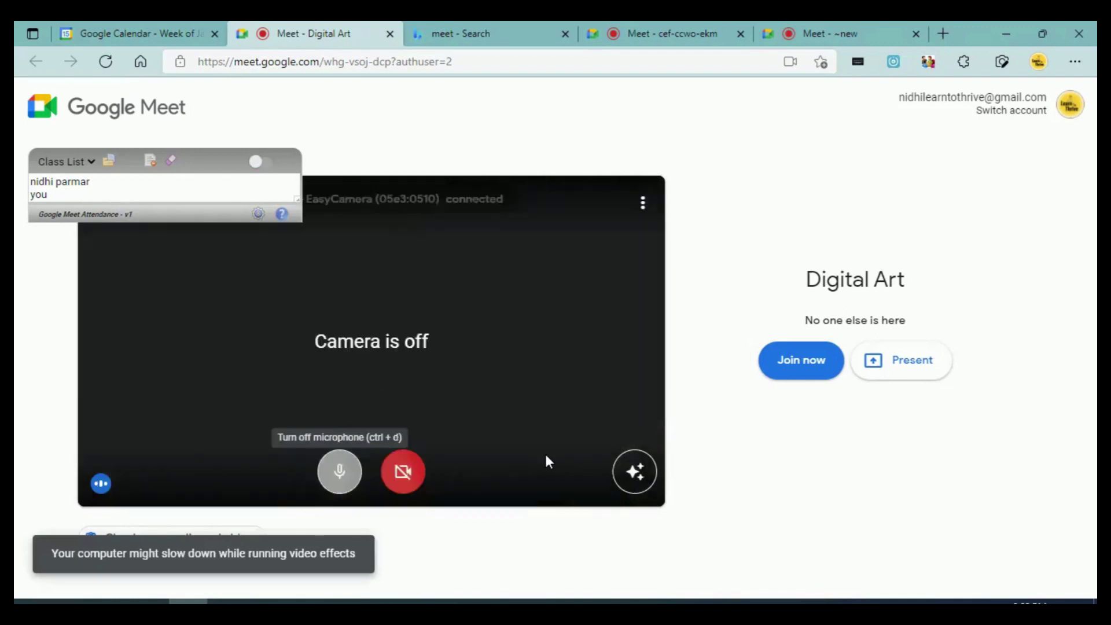
{"action": "key", "text": "ctrl+d"}
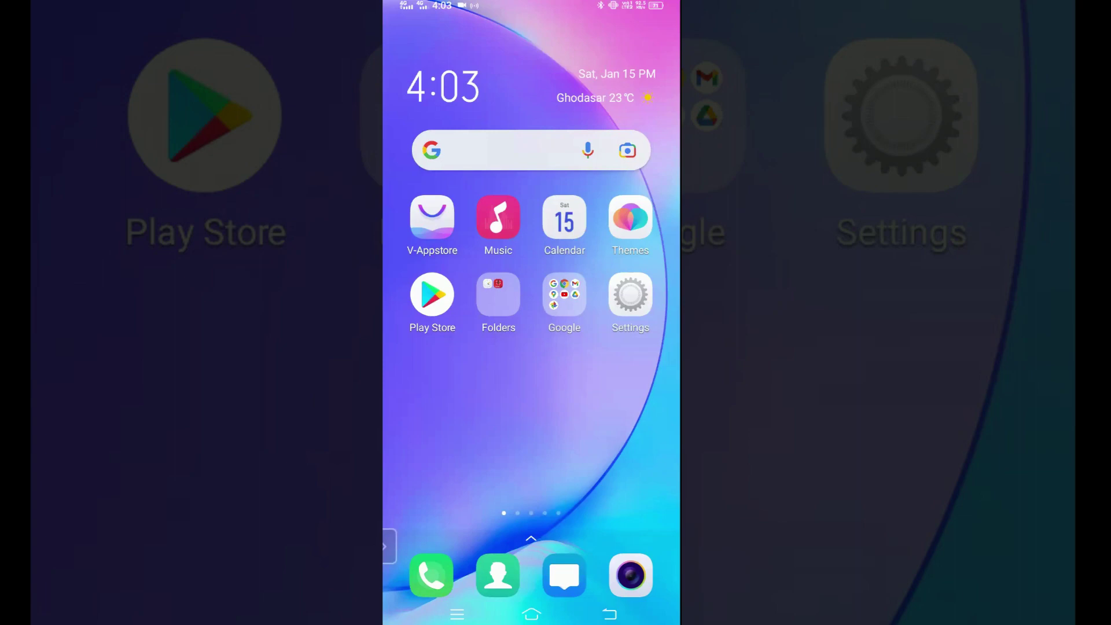
Step: Visit the Play Store on the phone, and open the Google Meet link saved in the Notes app
{"action": "left_click", "coordinate": [433, 295]}
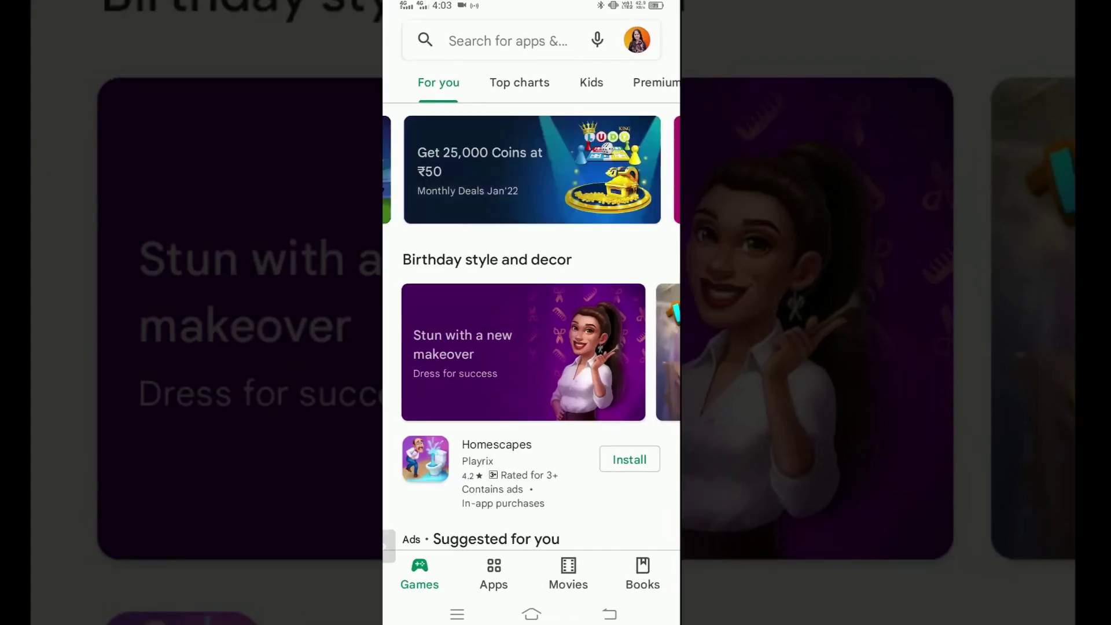
{"action": "left_click", "coordinate": [532, 614]}
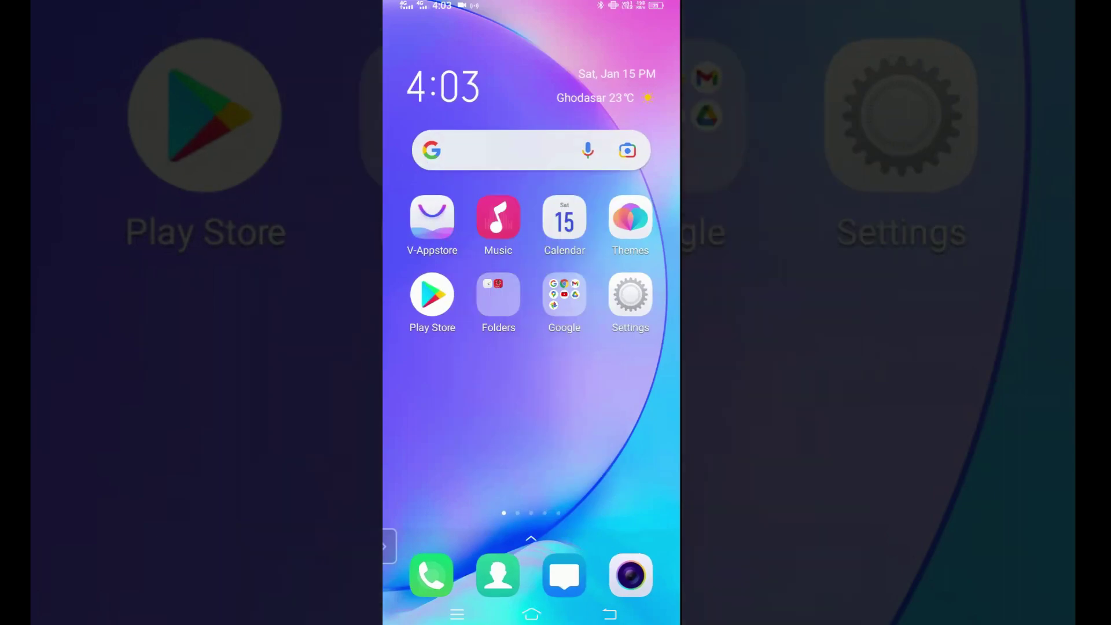
{"action": "left_click_drag", "start_coordinate": [532, 622], "coordinate": [531, 440]}
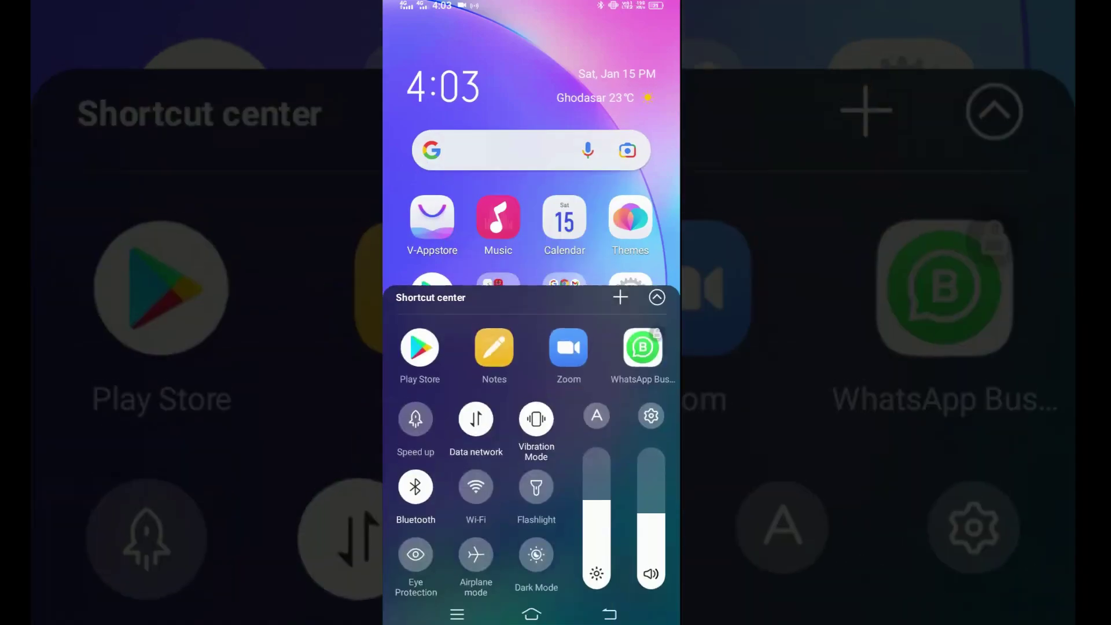
{"action": "left_click", "coordinate": [494, 390]}
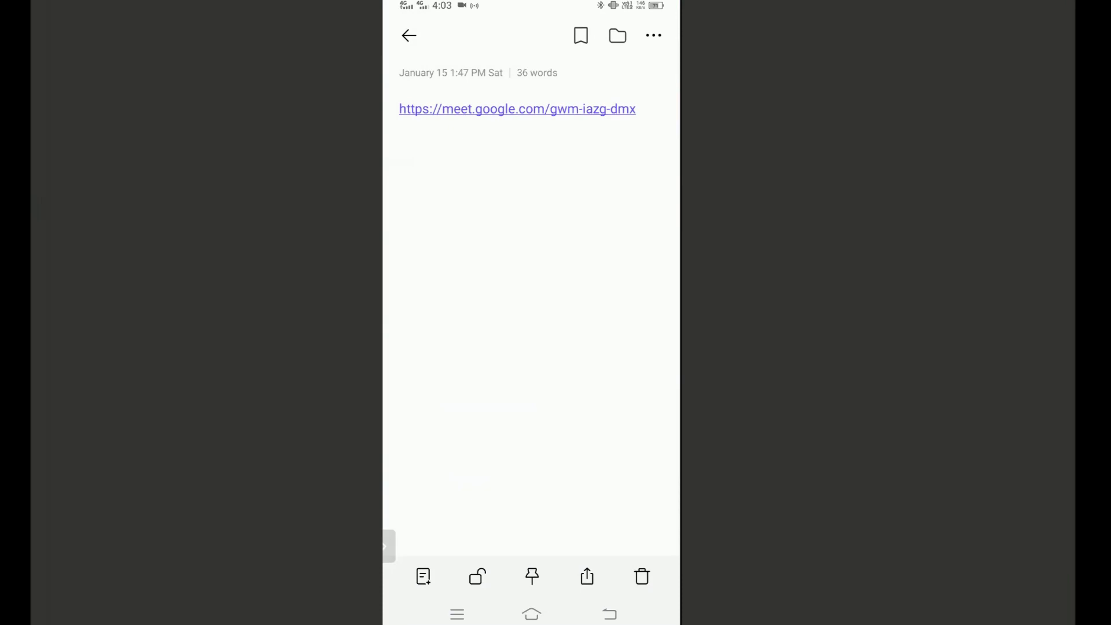
{"action": "left_click", "coordinate": [518, 109]}
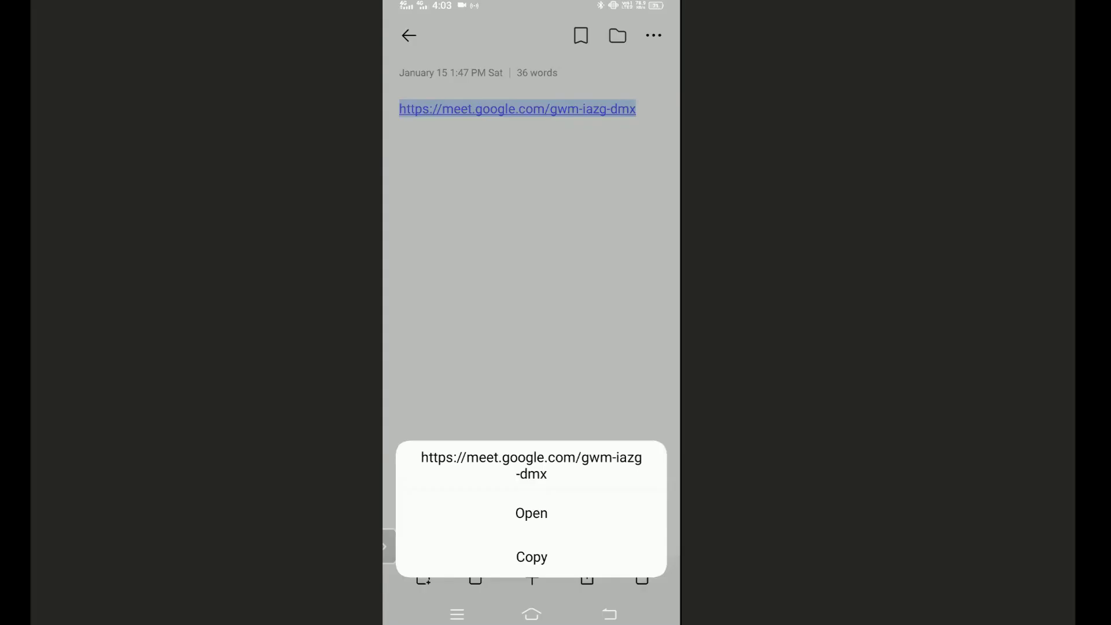
{"action": "left_click", "coordinate": [532, 519]}
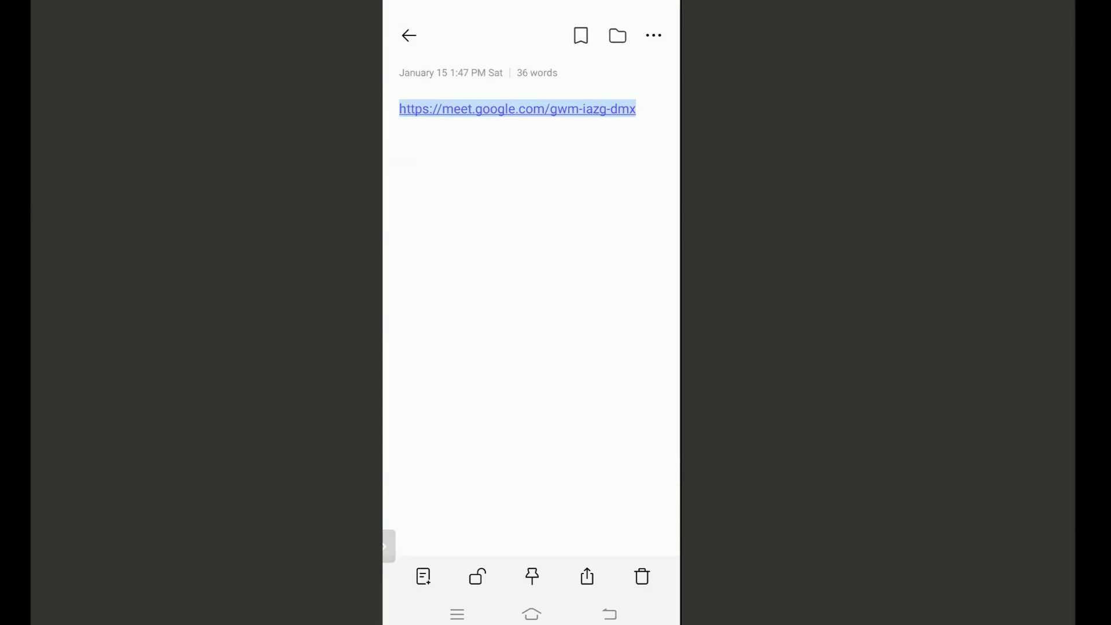
{"action": "left_click", "coordinate": [521, 370]}
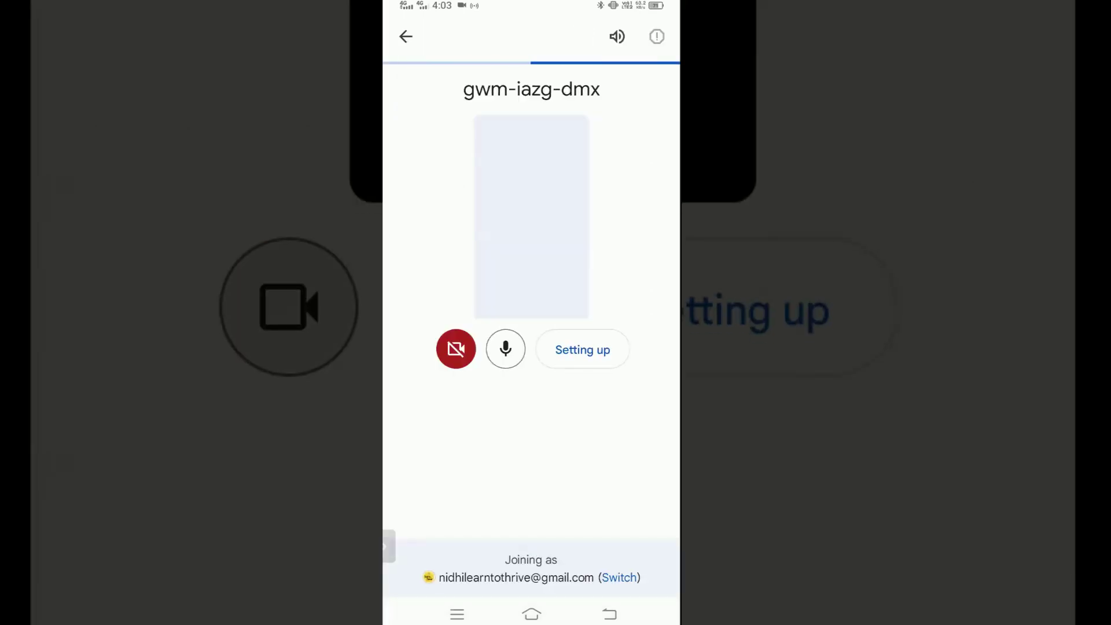
Step: Set the meeting's sound output to Audio off and join the meeting
{"action": "left_click", "coordinate": [617, 37]}
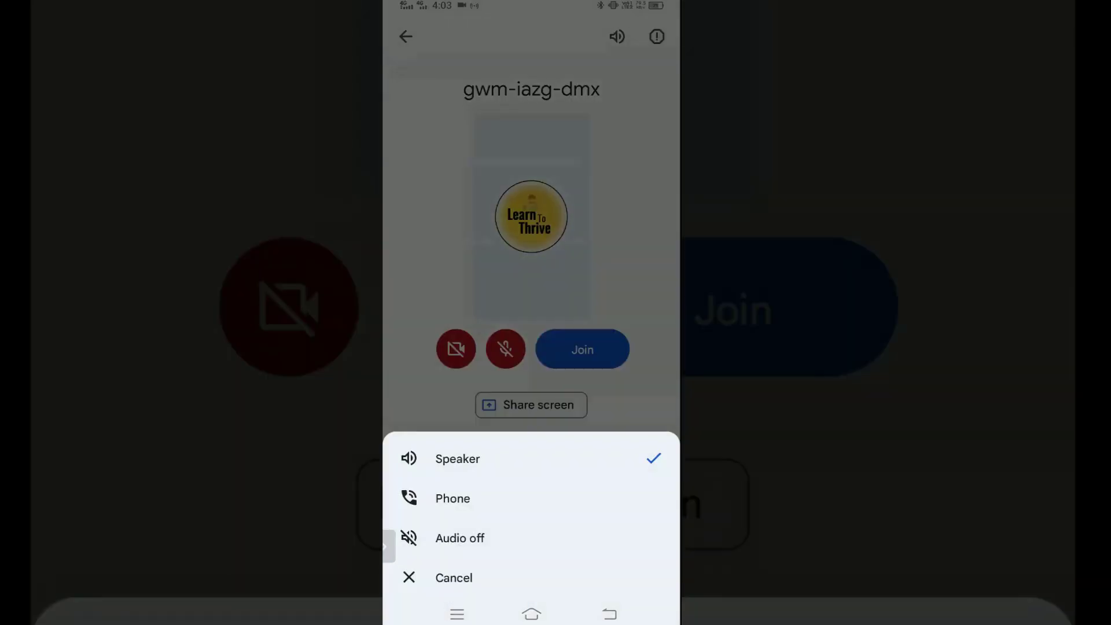
{"action": "left_click", "coordinate": [460, 538]}
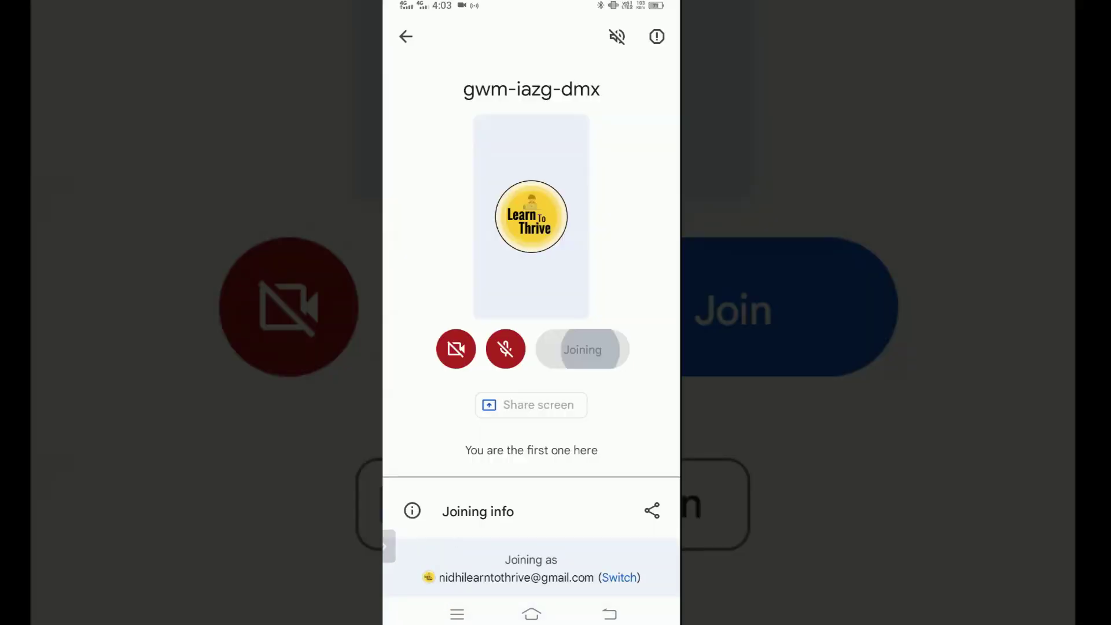
{"action": "left_click", "coordinate": [582, 350]}
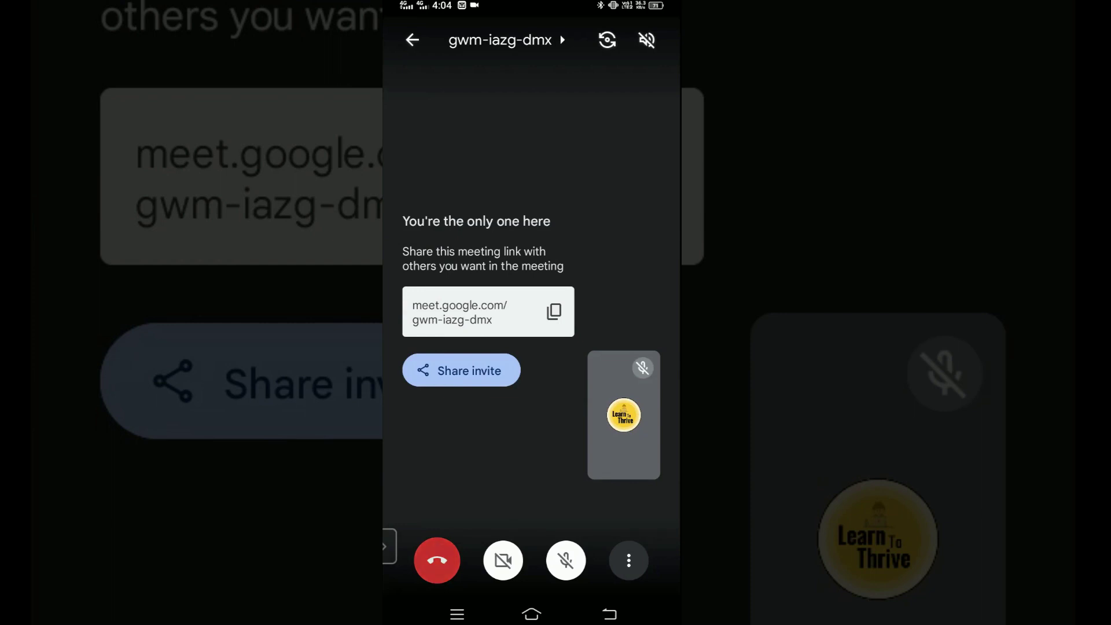
Step: Leave the meeting and copy only the meeting code from the link in the Notes app
{"action": "left_click", "coordinate": [437, 560]}
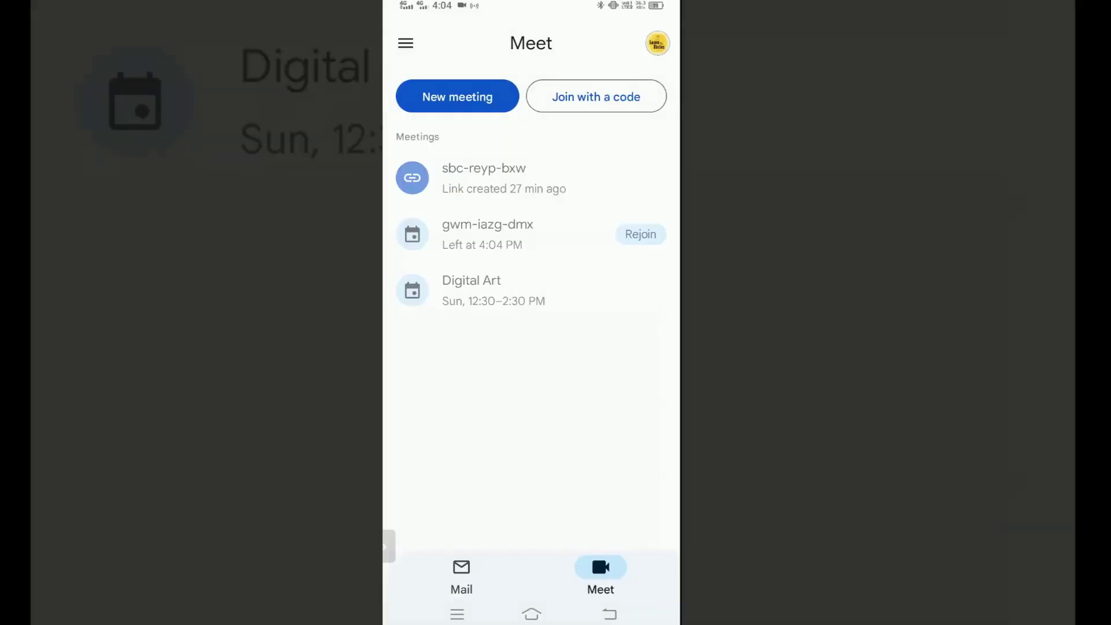
{"action": "left_click_drag", "start_coordinate": [531, 623], "coordinate": [531, 405]}
{"action": "left_click", "coordinate": [494, 343]}
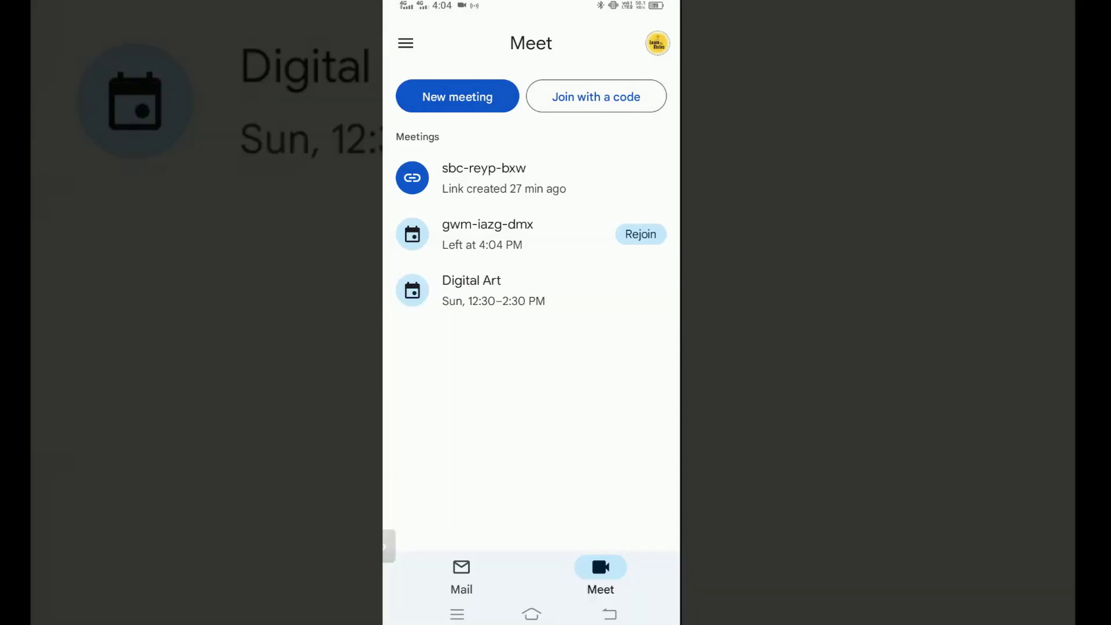
{"action": "left_click", "coordinate": [637, 109]}
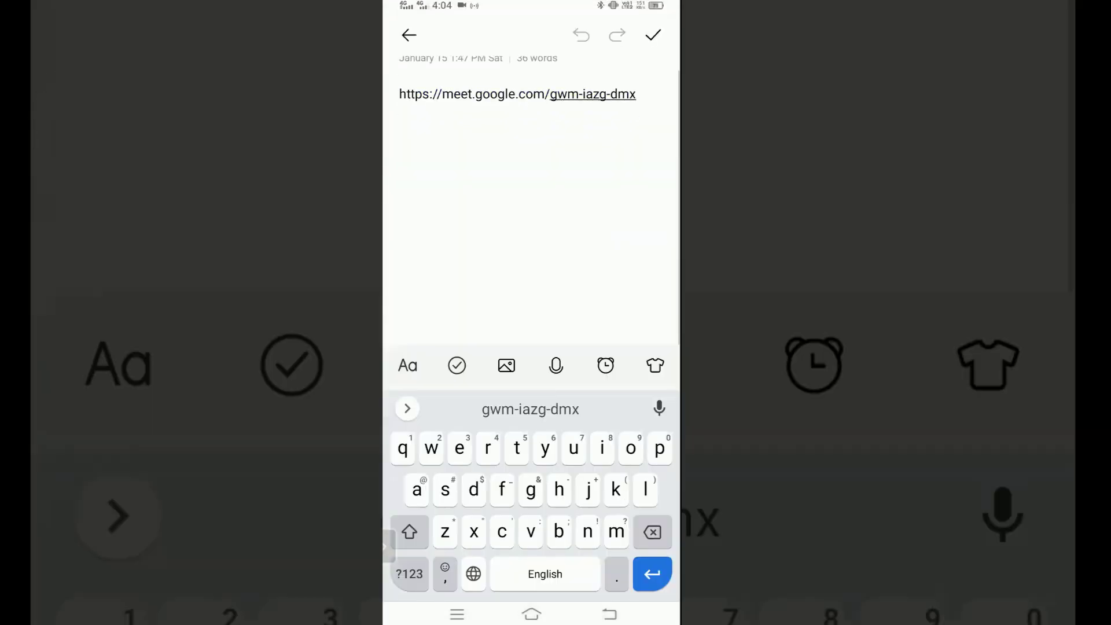
{"action": "left_click", "coordinate": [564, 66]}
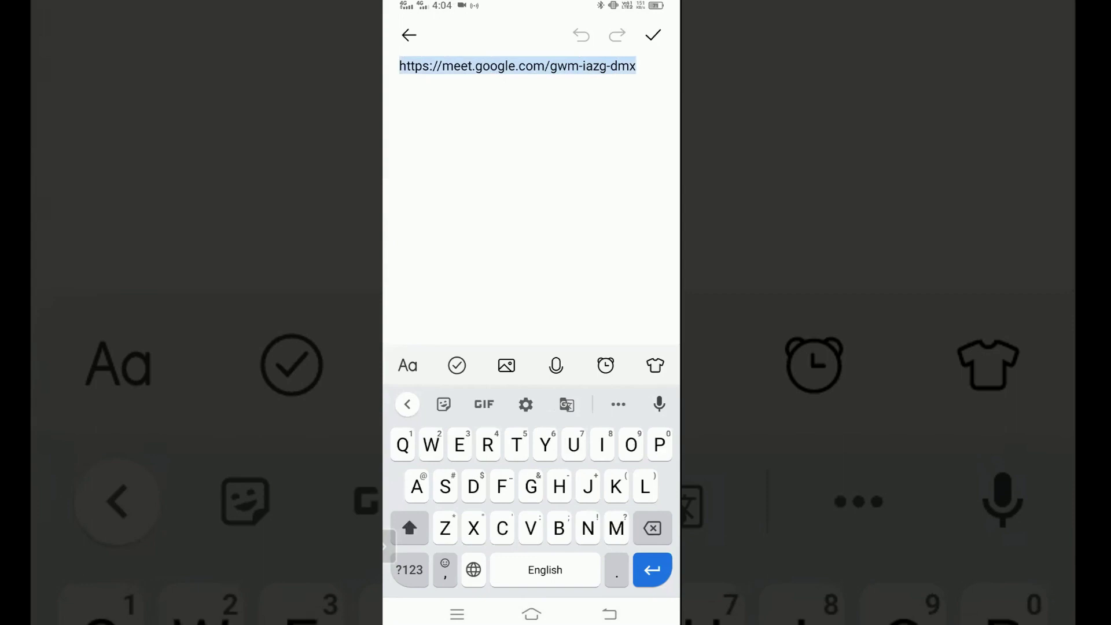
{"action": "left_click_drag", "start_coordinate": [397, 87], "coordinate": [545, 87]}
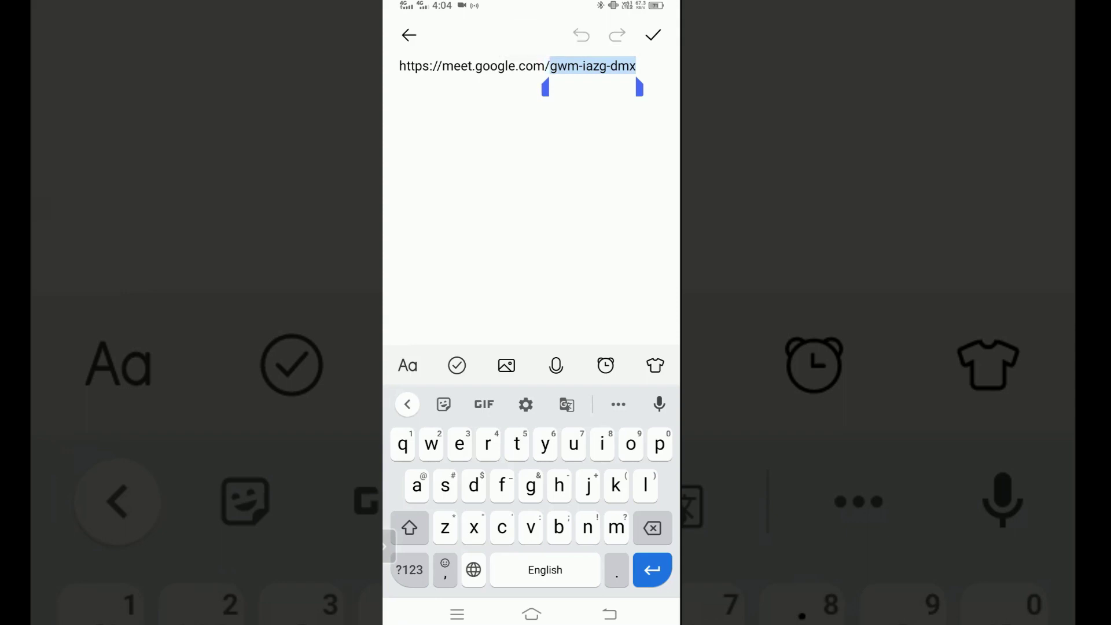
{"action": "left_click", "coordinate": [601, 130]}
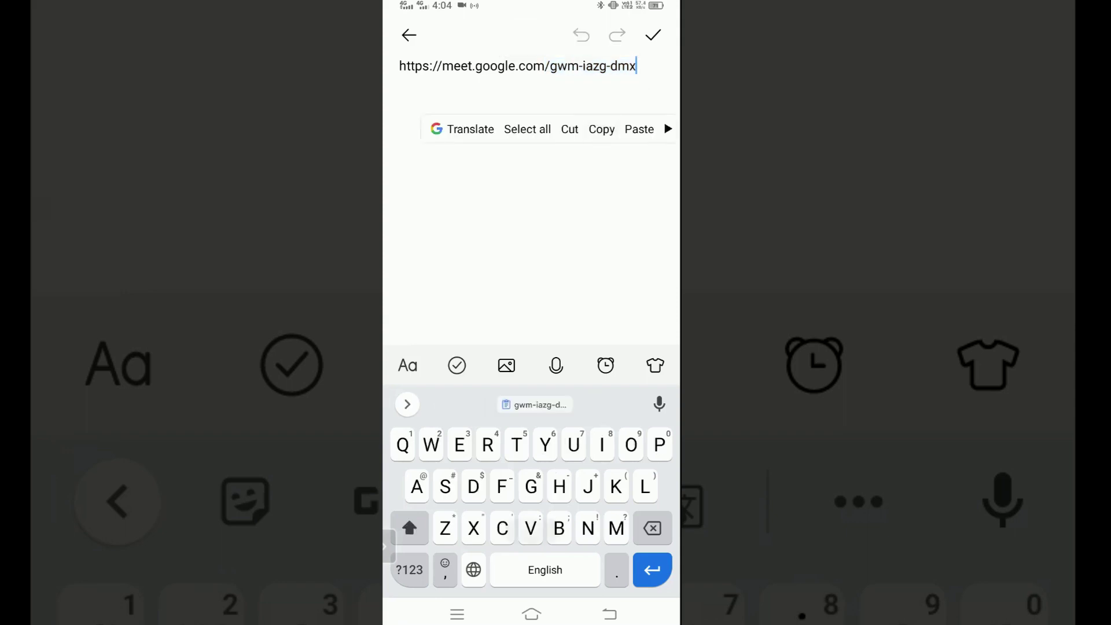
Step: Join the meeting in the Meet app using the copied meeting code, with the sound output set to Audio off
{"action": "left_click_drag", "start_coordinate": [531, 623], "coordinate": [531, 348]}
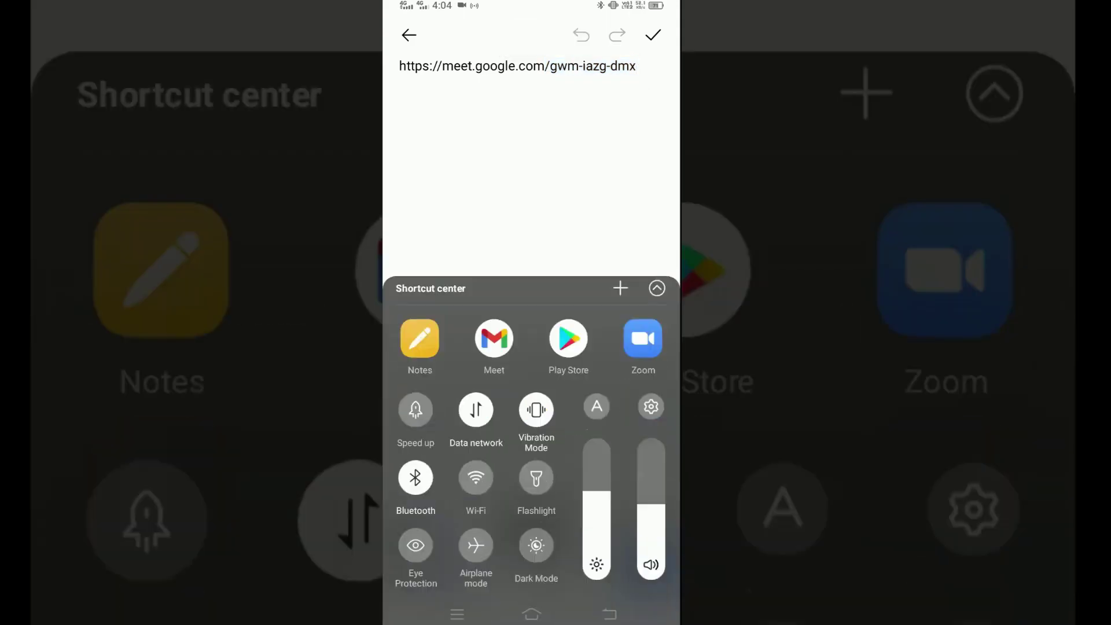
{"action": "left_click", "coordinate": [493, 344]}
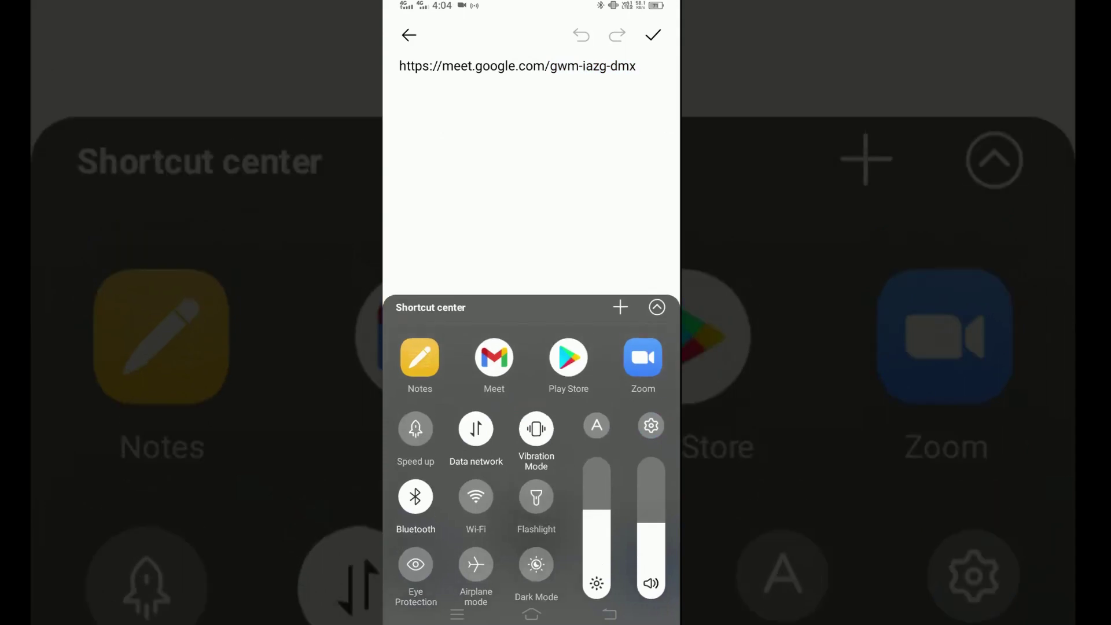
{"action": "left_click", "coordinate": [532, 106]}
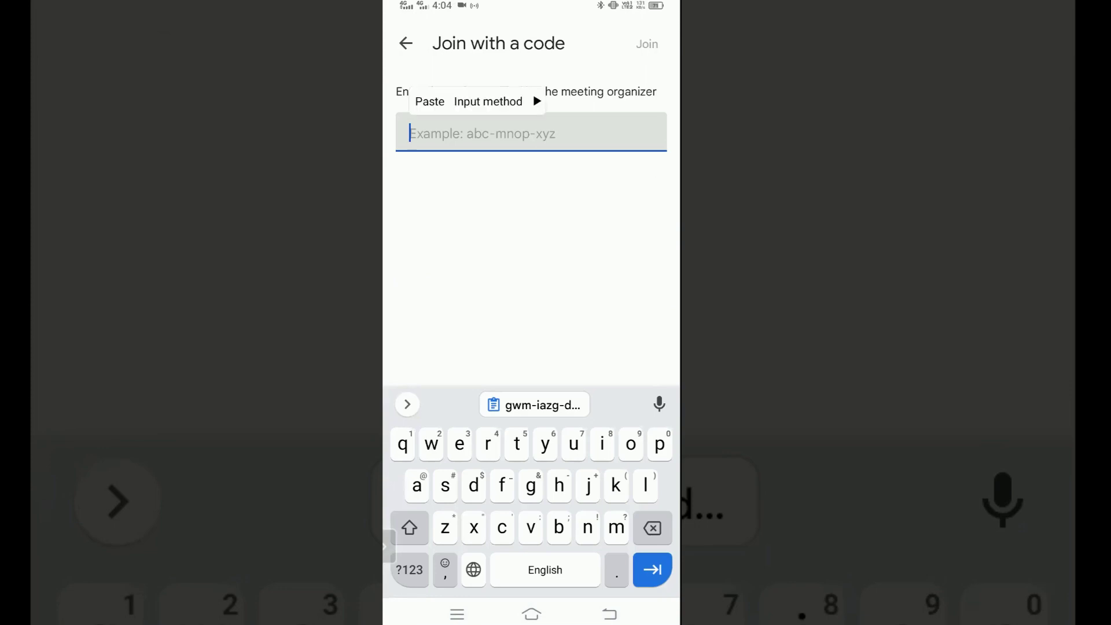
{"action": "left_click", "coordinate": [423, 134]}
{"action": "left_click", "coordinate": [431, 102]}
{"action": "left_click", "coordinate": [647, 44]}
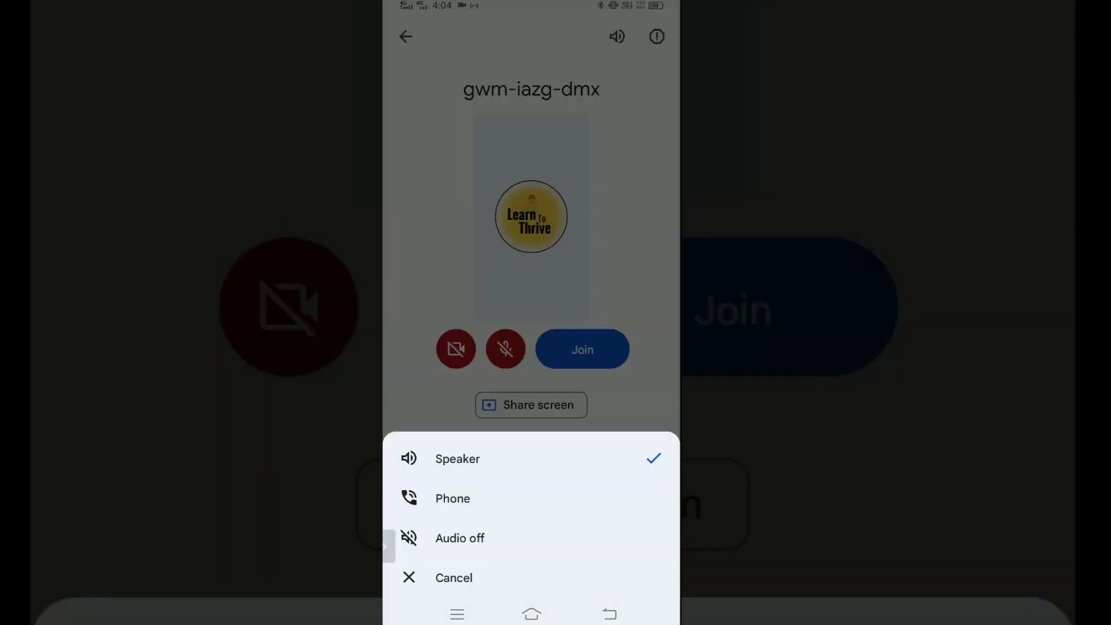
{"action": "left_click", "coordinate": [461, 538]}
{"action": "left_click", "coordinate": [583, 349]}
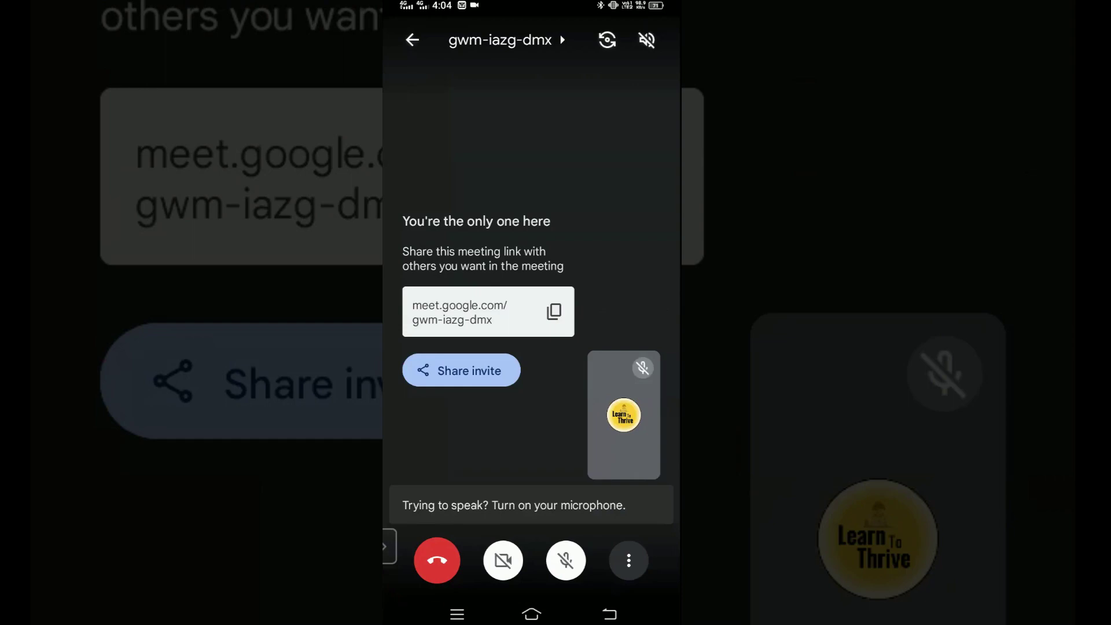
Step: Shrink the meeting to a floating window, search the phone's apps for "mee" and open Meet
{"action": "left_click", "coordinate": [412, 39]}
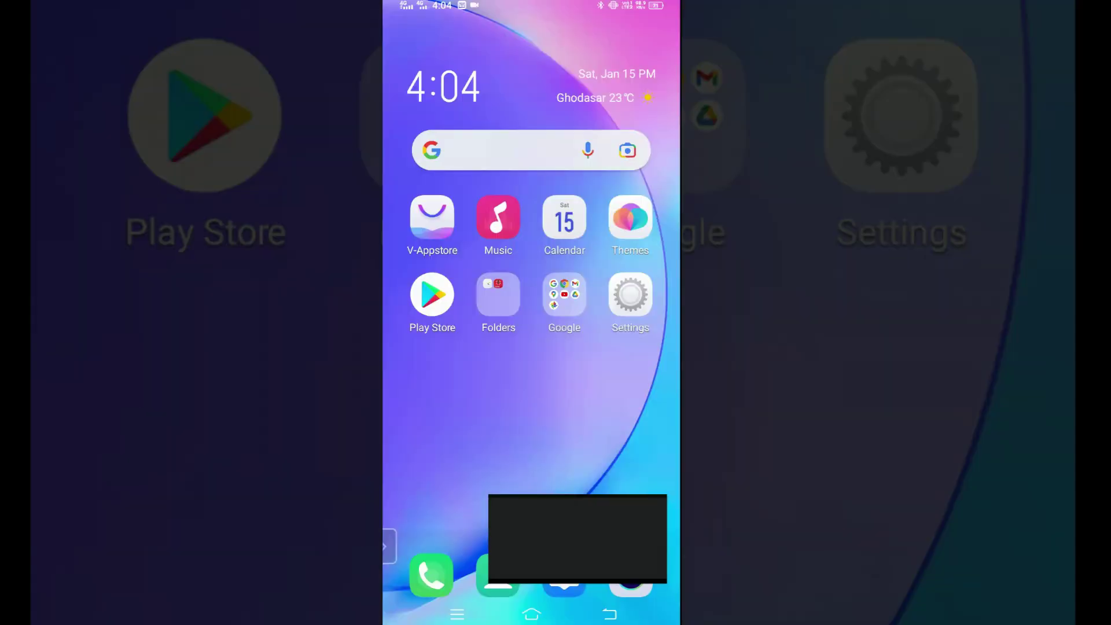
{"action": "left_click_drag", "start_coordinate": [579, 406], "coordinate": [440, 406]}
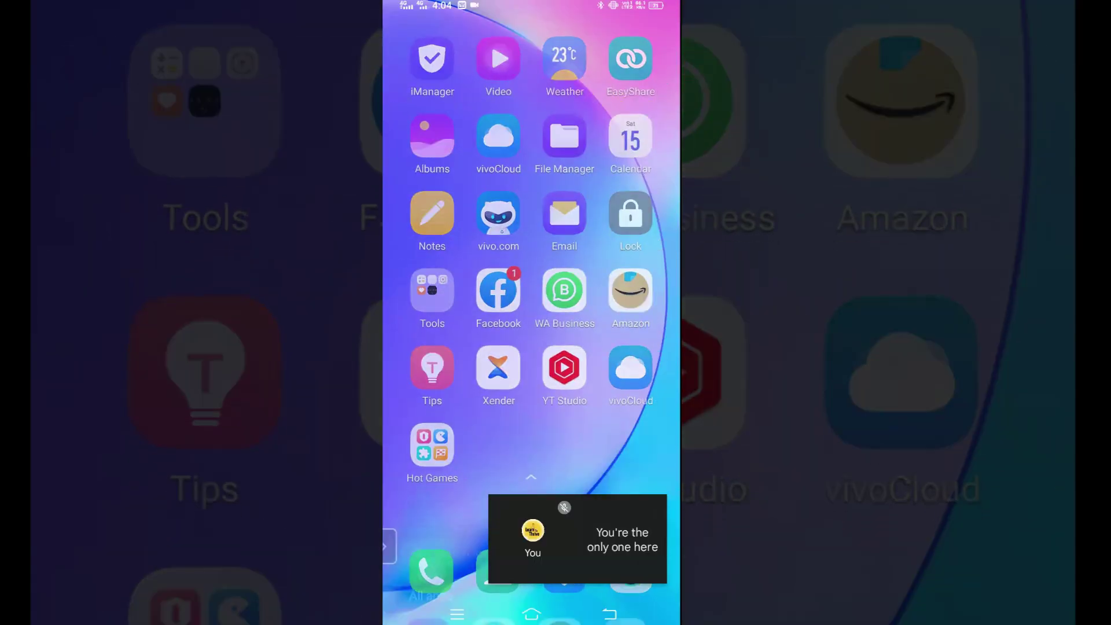
{"action": "left_click_drag", "start_coordinate": [532, 463], "coordinate": [532, 232]}
{"action": "left_click_drag", "start_coordinate": [578, 538], "coordinate": [578, 167]}
{"action": "left_click", "coordinate": [480, 51]}
{"action": "type", "text": "mee"}
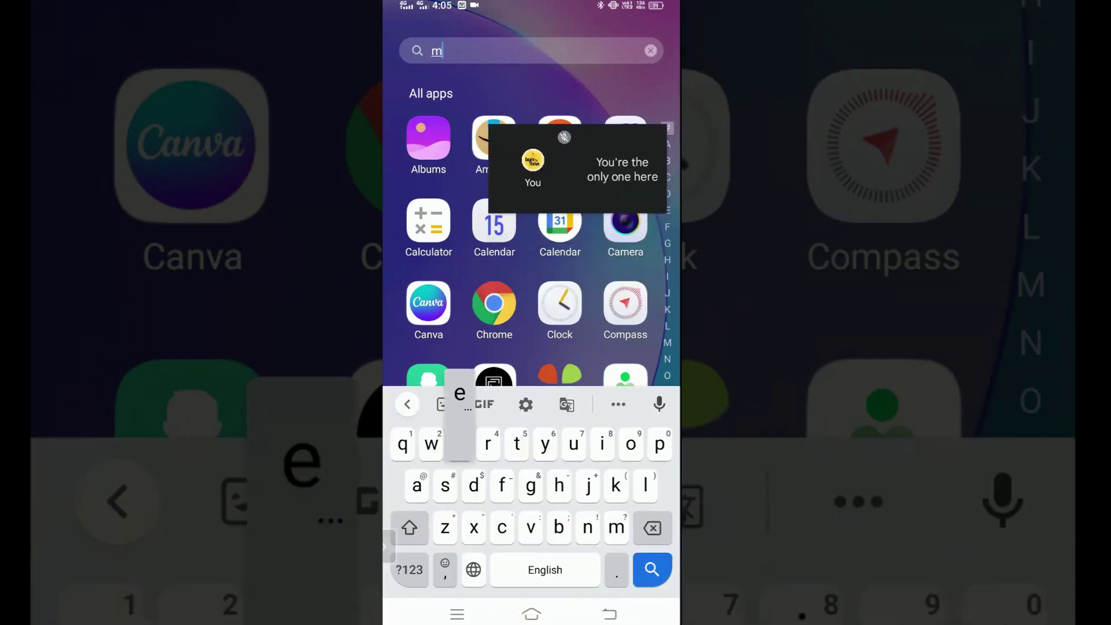
{"action": "left_click", "coordinate": [481, 139]}
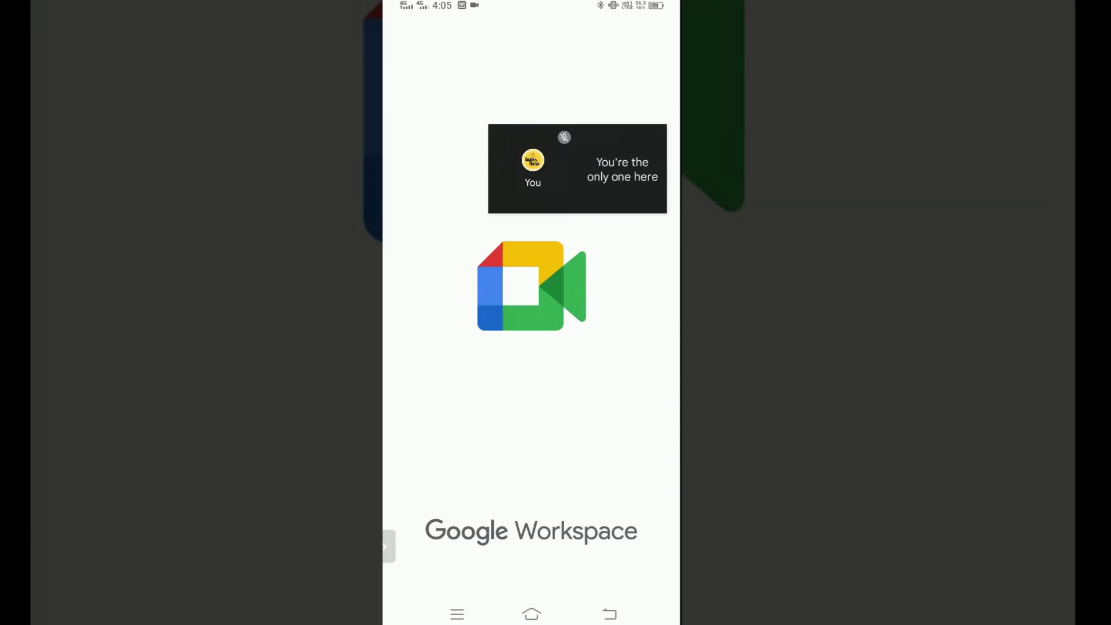
Step: Find Google Meet in the Play Store and open the app from its listing, moving the floating meeting window aside
{"action": "left_click_drag", "start_coordinate": [532, 622], "coordinate": [531, 509]}
{"action": "left_click", "coordinate": [532, 174]}
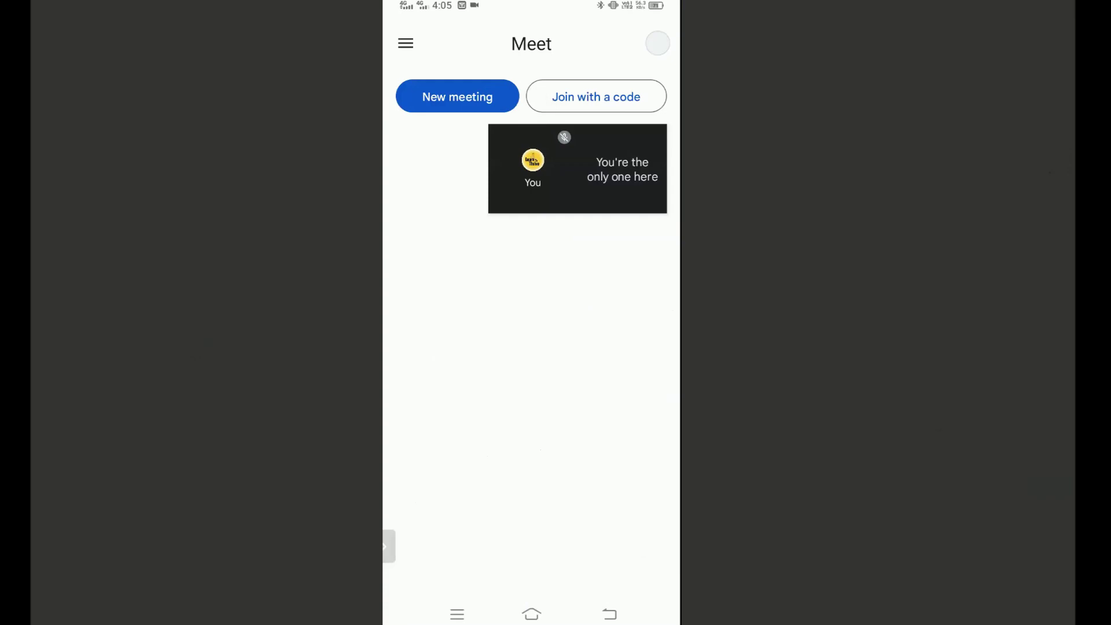
{"action": "left_click_drag", "start_coordinate": [637, 347], "coordinate": [416, 347]}
{"action": "left_click", "coordinate": [510, 40]}
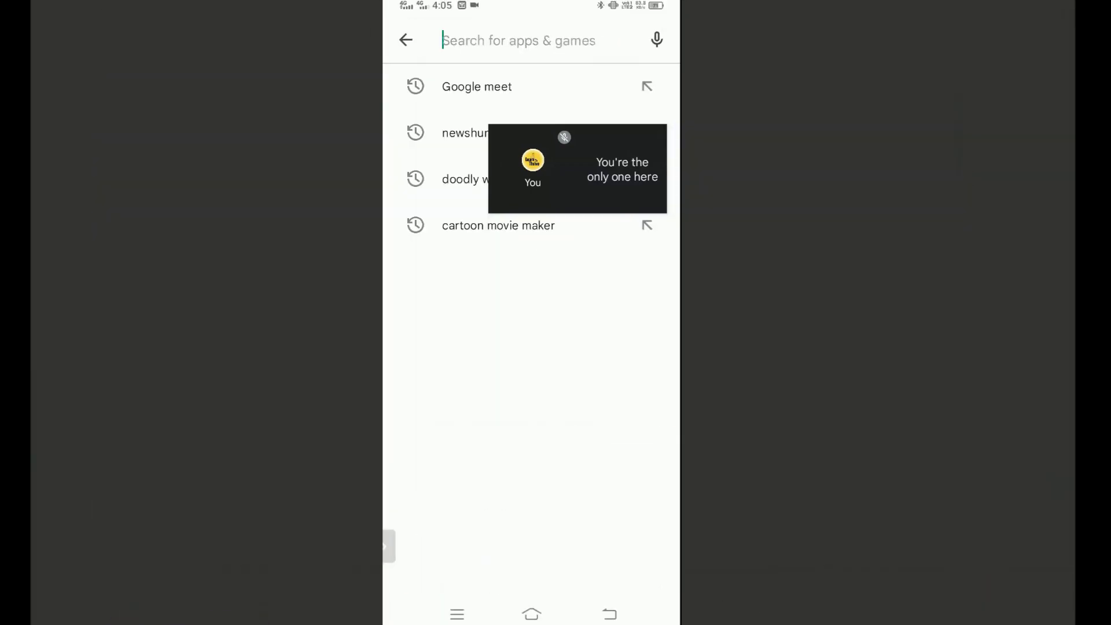
{"action": "left_click", "coordinate": [477, 86]}
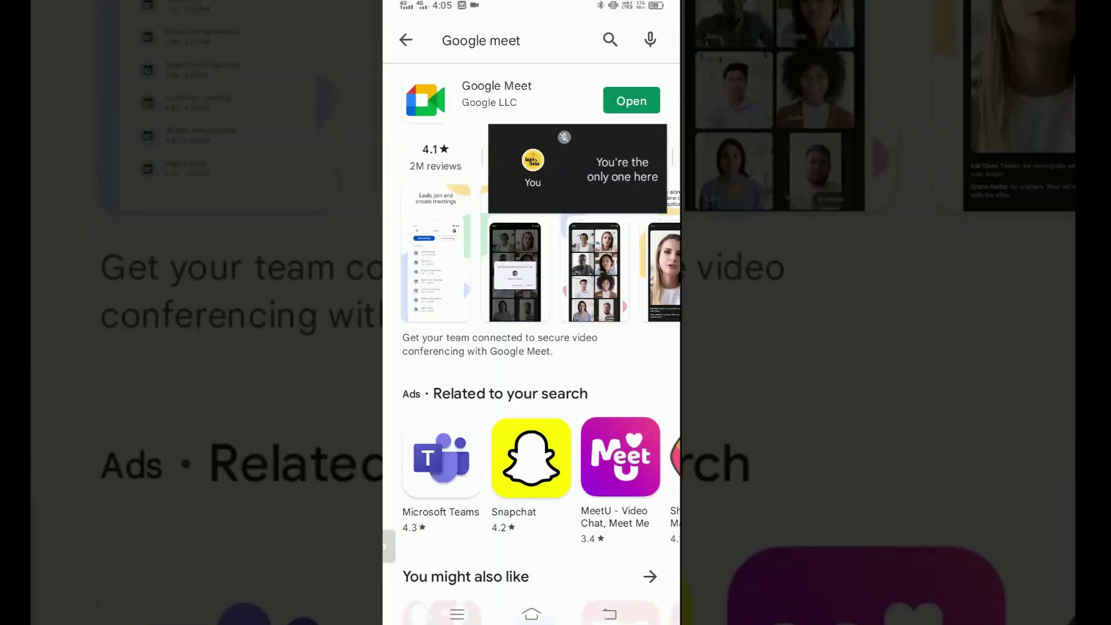
{"action": "left_click", "coordinate": [497, 93]}
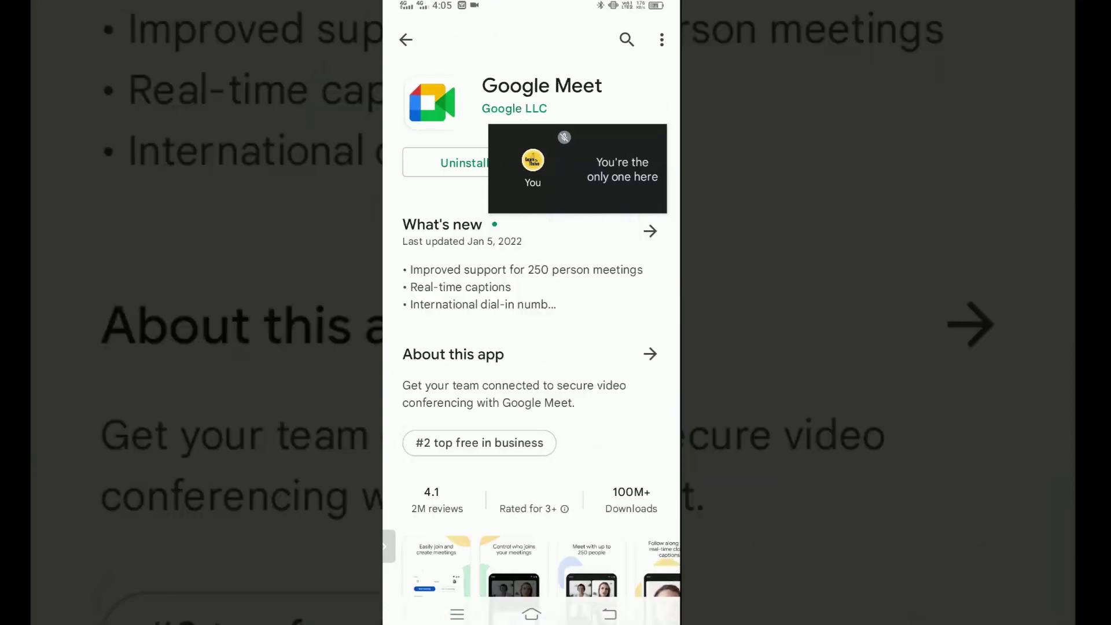
{"action": "left_click_drag", "start_coordinate": [578, 174], "coordinate": [565, 336]}
{"action": "left_click", "coordinate": [598, 163]}
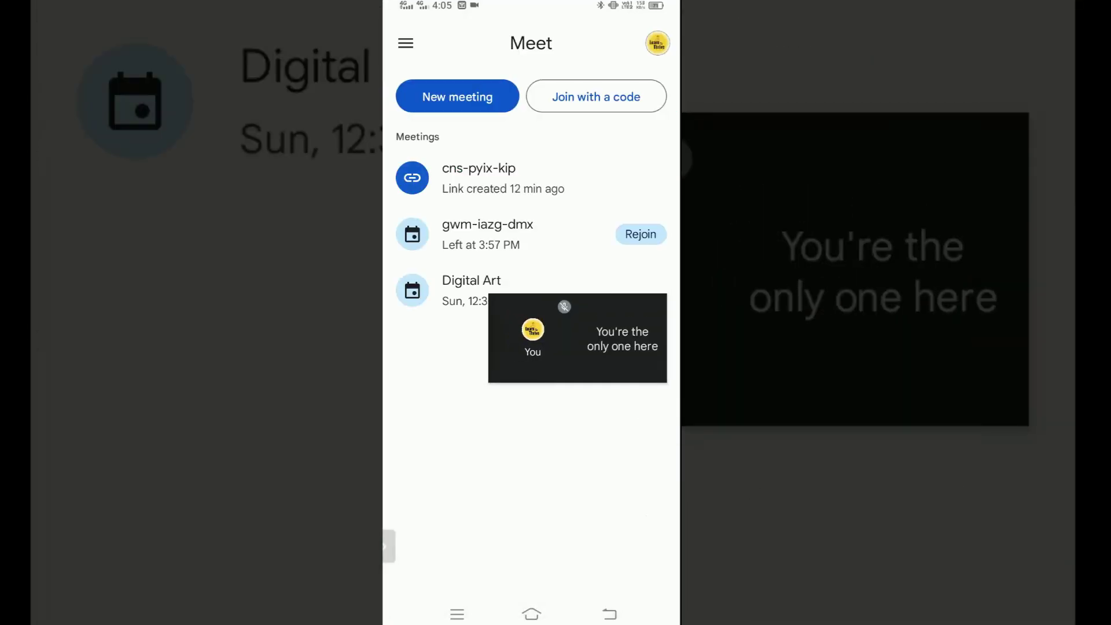
Step: Paste the meeting code on the Join with a code page, clear it and return to the Meet home page
{"action": "left_click", "coordinate": [596, 96]}
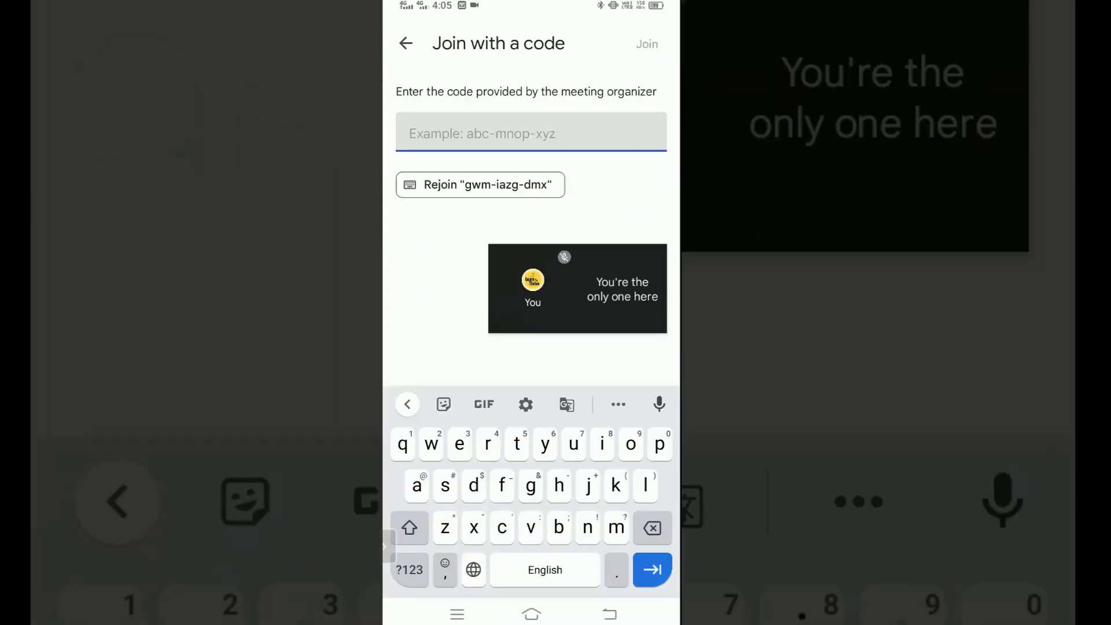
{"action": "left_click", "coordinate": [410, 134]}
{"action": "left_click", "coordinate": [430, 101]}
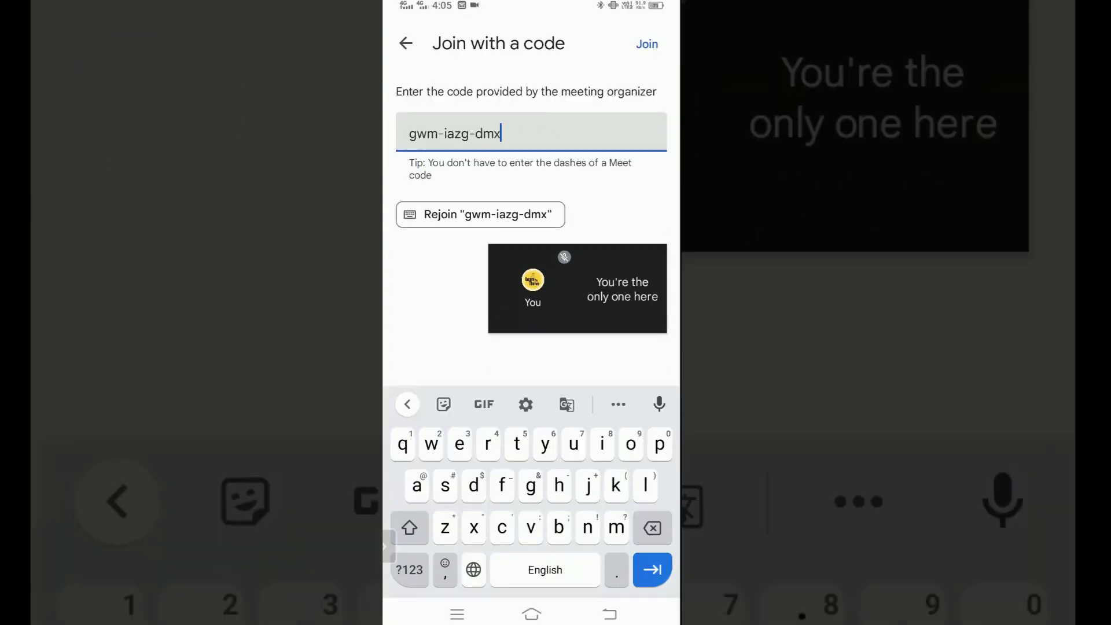
{"action": "key", "text": "BackSpace"}
{"action": "key", "text": "BackSpace"}
{"action": "key", "text": "BackSpace"}
{"action": "key", "text": "BackSpace"}
{"action": "key", "text": "BackSpace"}
{"action": "key", "text": "BackSpace"}
{"action": "key", "text": "BackSpace"}
{"action": "key", "text": "BackSpace"}
{"action": "key", "text": "BackSpace"}
{"action": "key", "text": "BackSpace"}
{"action": "key", "text": "BackSpace"}
{"action": "key", "text": "BackSpace"}
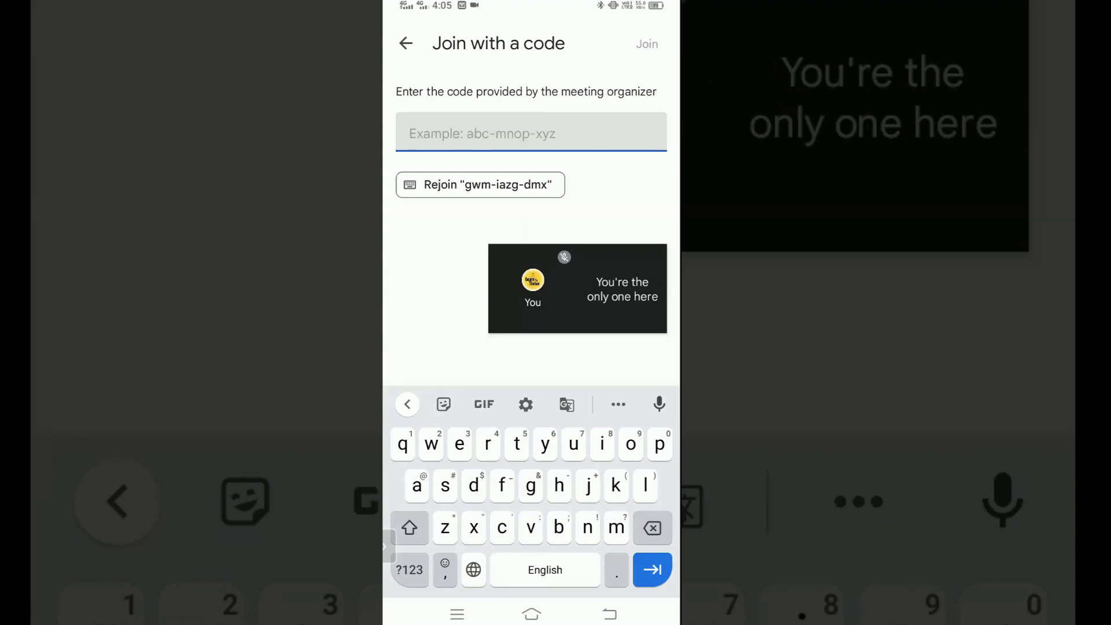
{"action": "left_click", "coordinate": [405, 43]}
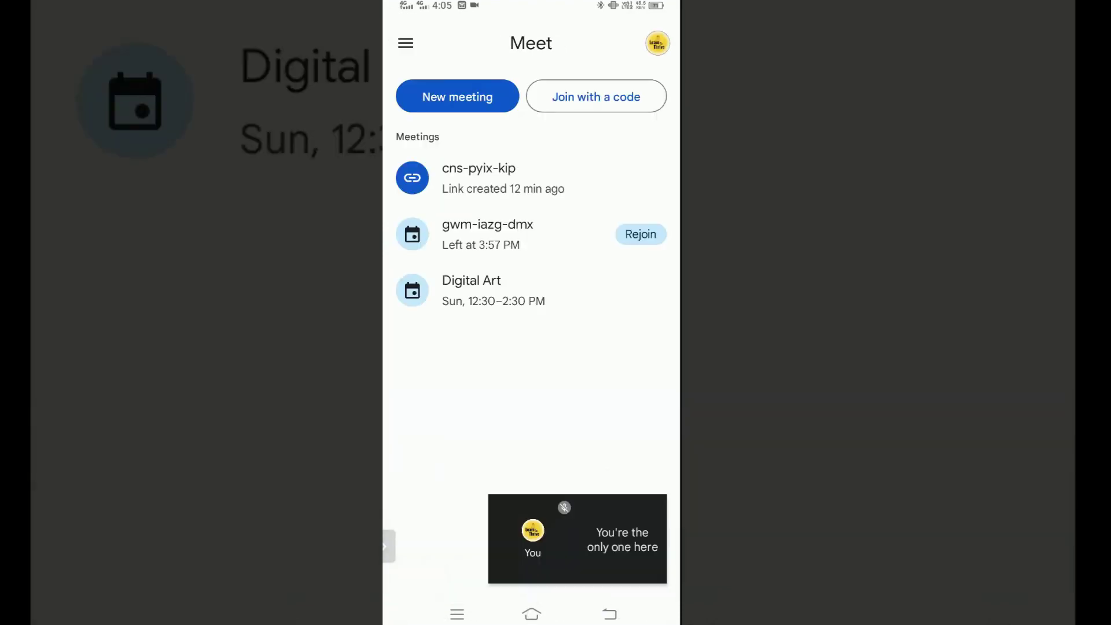
Step: Expand the floating meeting window back to full screen
{"action": "double_click", "coordinate": [578, 538]}
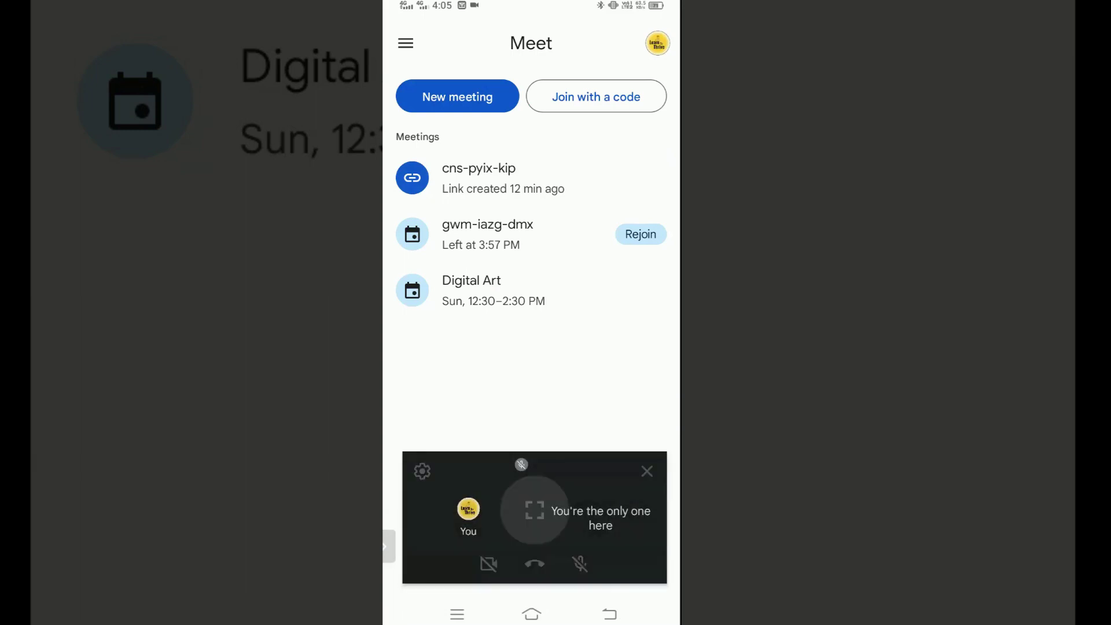
{"action": "left_click", "coordinate": [534, 517]}
{"action": "left_click", "coordinate": [535, 518]}
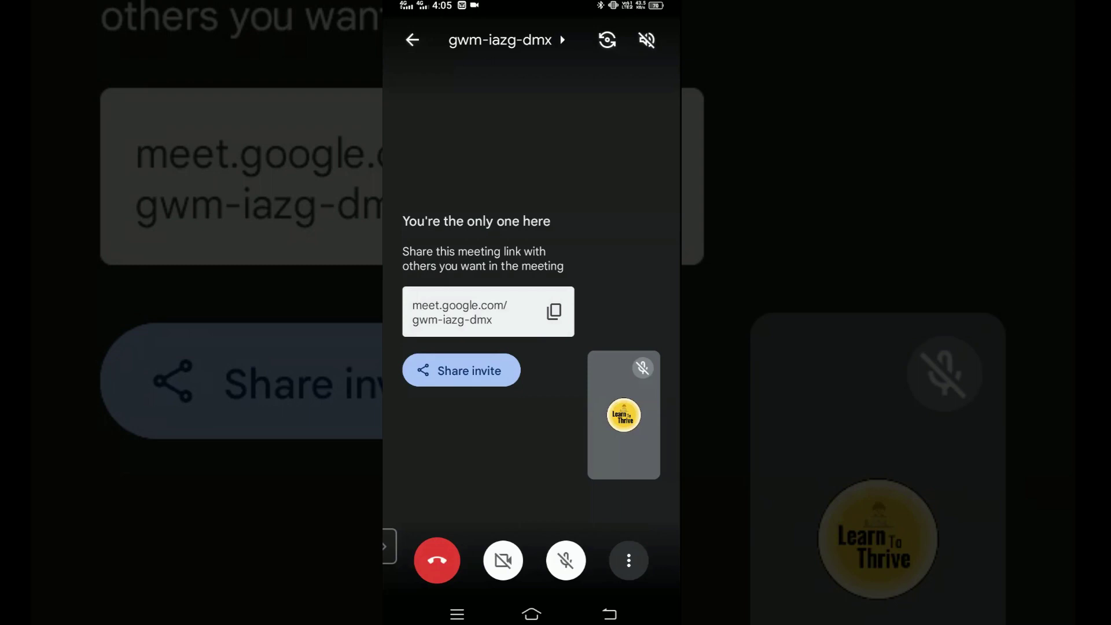
Step: Turn the meeting's microphone on and off again, and do the same with the camera
{"action": "left_click", "coordinate": [565, 561]}
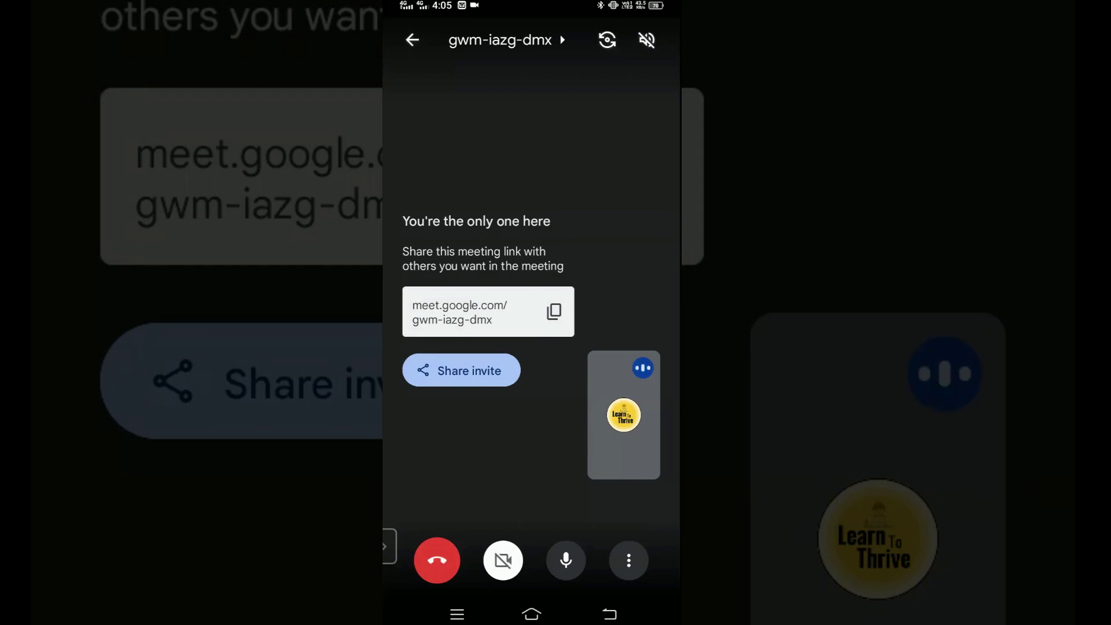
{"action": "left_click", "coordinate": [565, 561]}
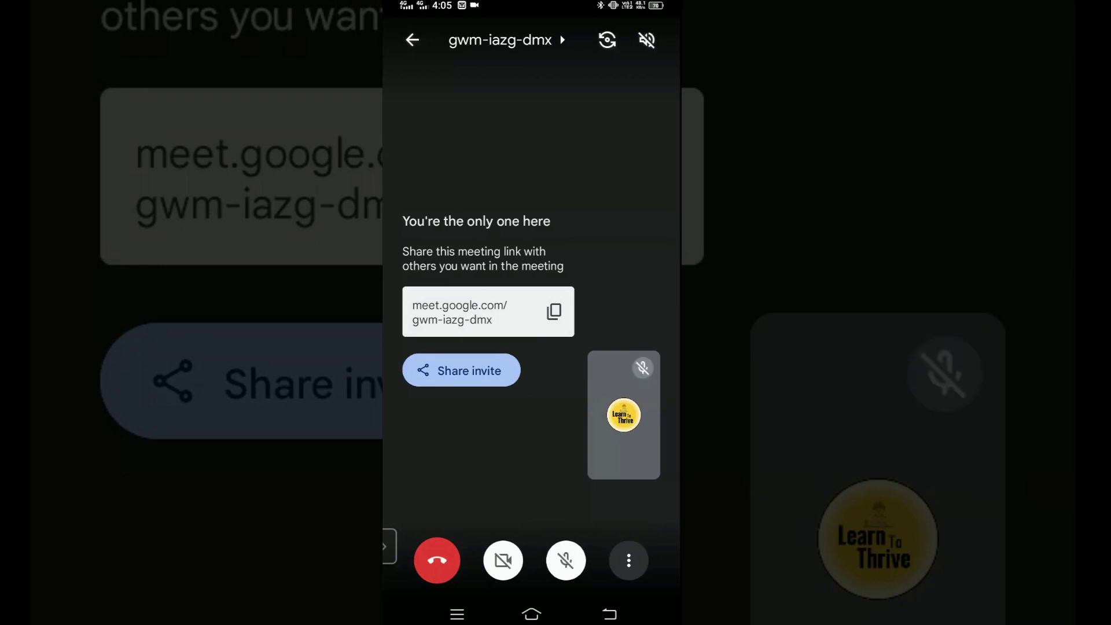
{"action": "left_click", "coordinate": [503, 560]}
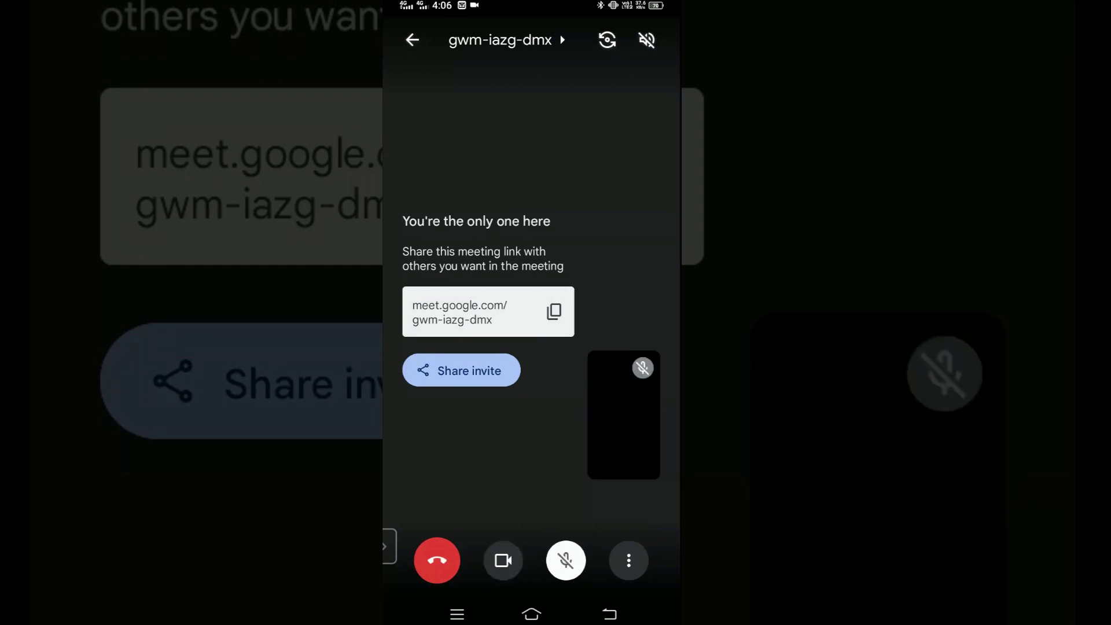
{"action": "left_click", "coordinate": [503, 560]}
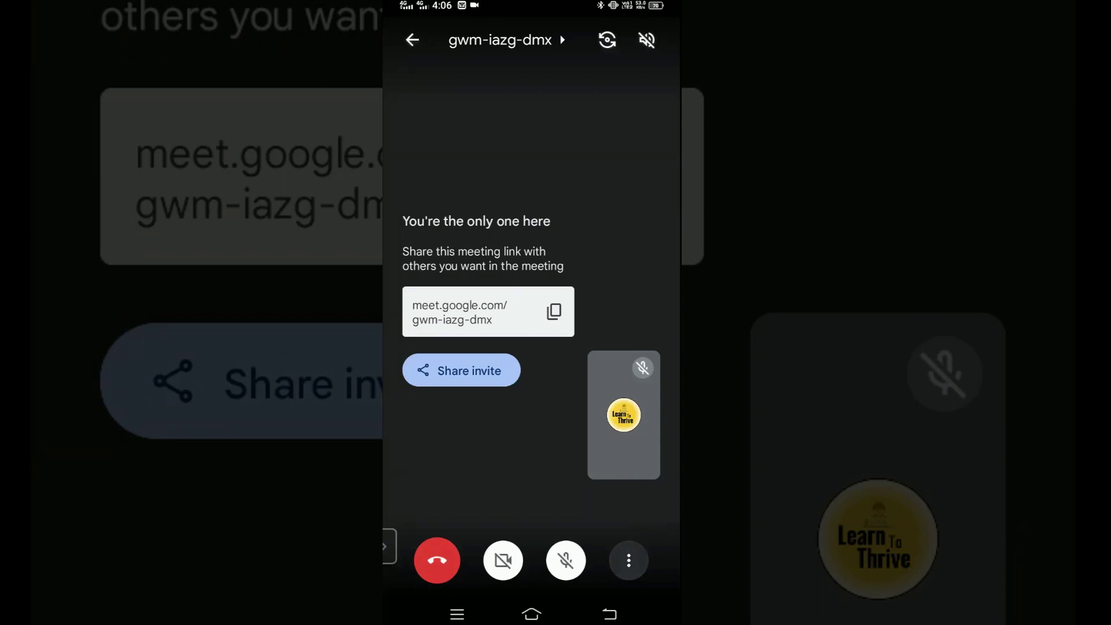
Step: Send the in-call message "Hii" and return to the meeting screen
{"action": "left_click", "coordinate": [629, 561]}
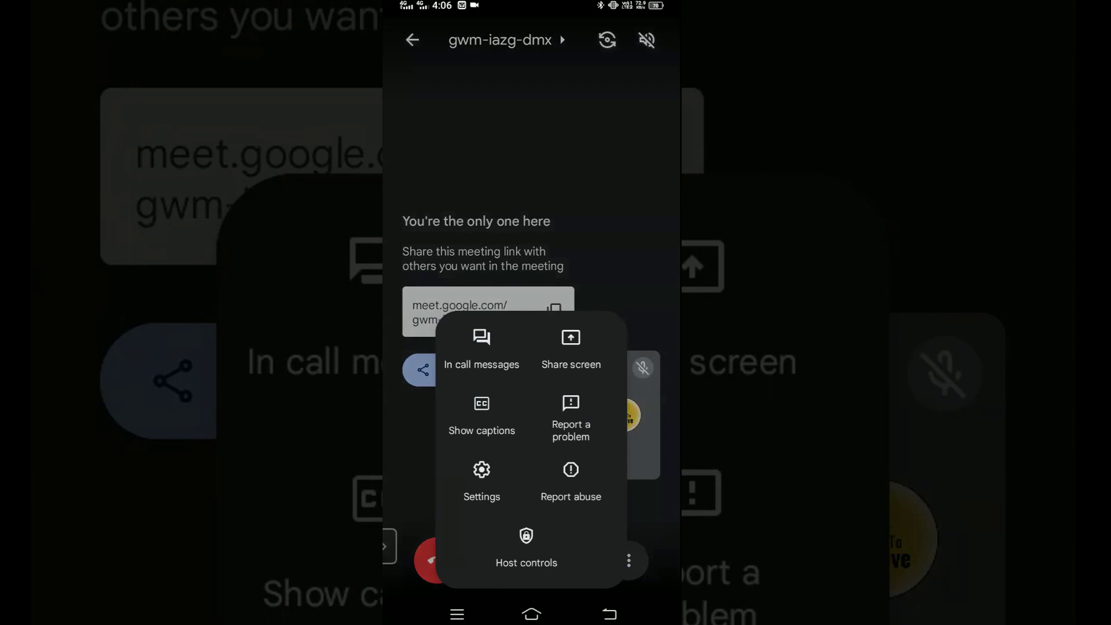
{"action": "left_click", "coordinate": [482, 347]}
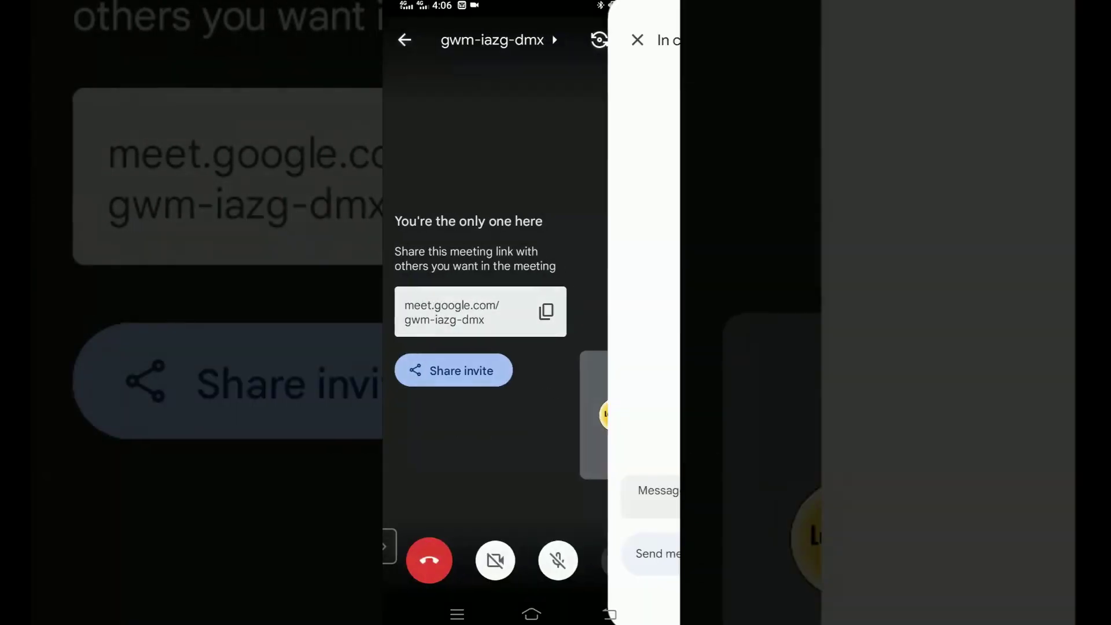
{"action": "type", "text": "Hii"}
{"action": "key", "text": "Return"}
{"action": "key", "text": "Escape"}
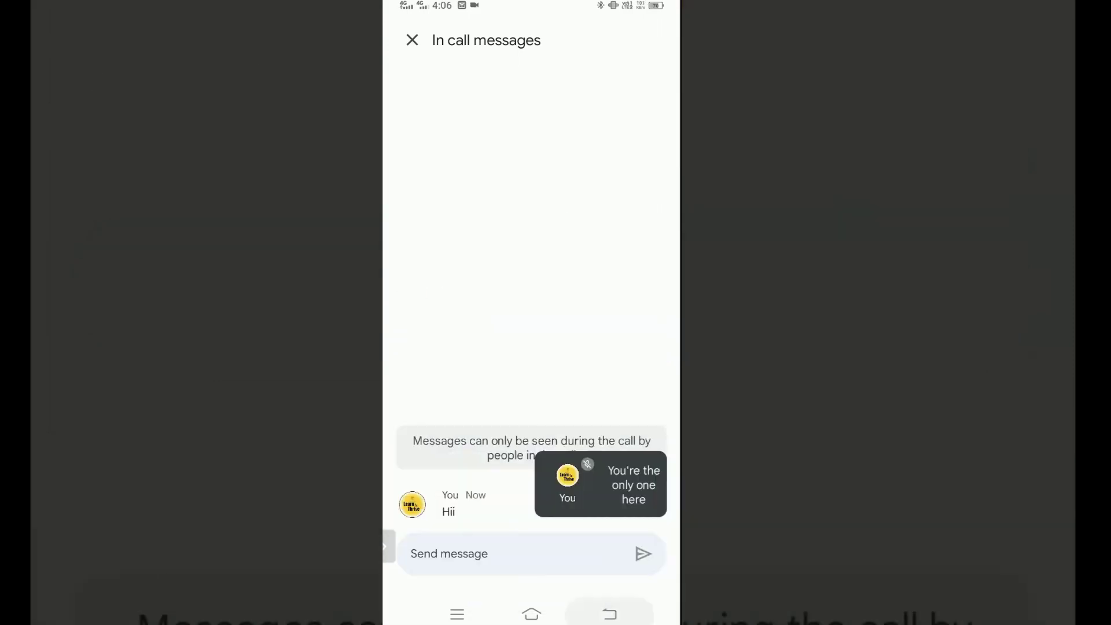
{"action": "left_click", "coordinate": [609, 614]}
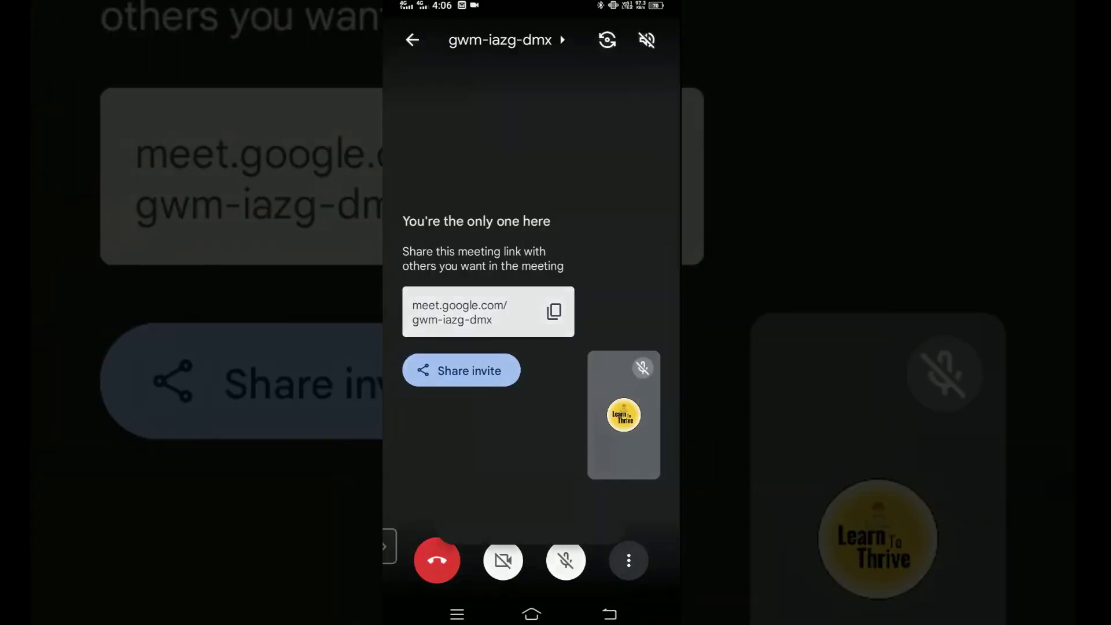
Step: In the host controls, switch everyone's screen sharing and chat message permissions off and back on, and return to the meeting
{"action": "left_click", "coordinate": [629, 560]}
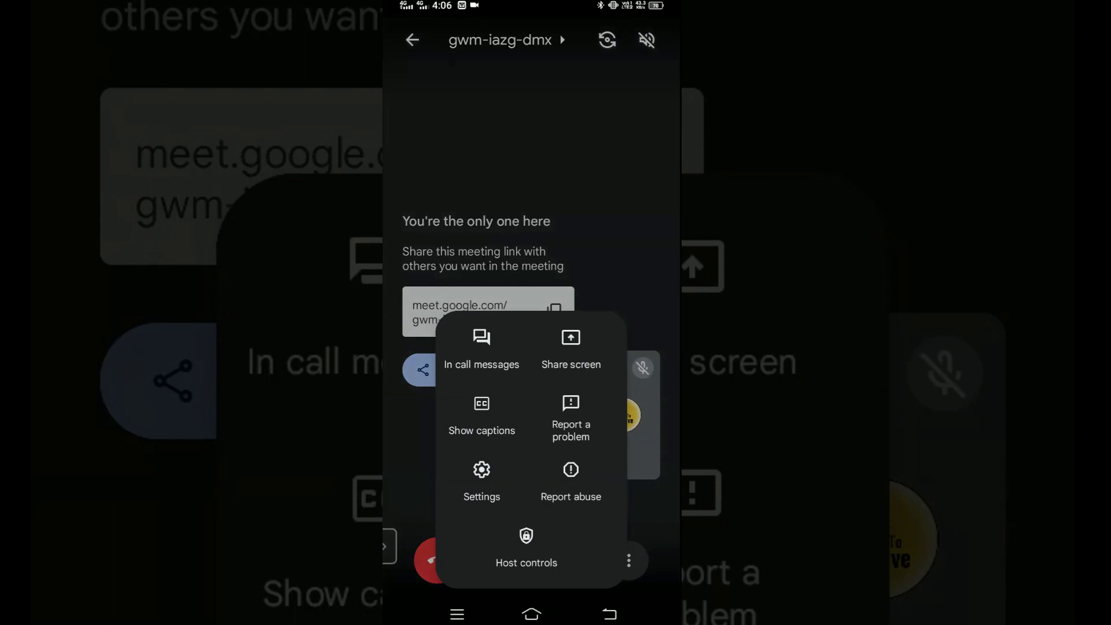
{"action": "left_click", "coordinate": [526, 547]}
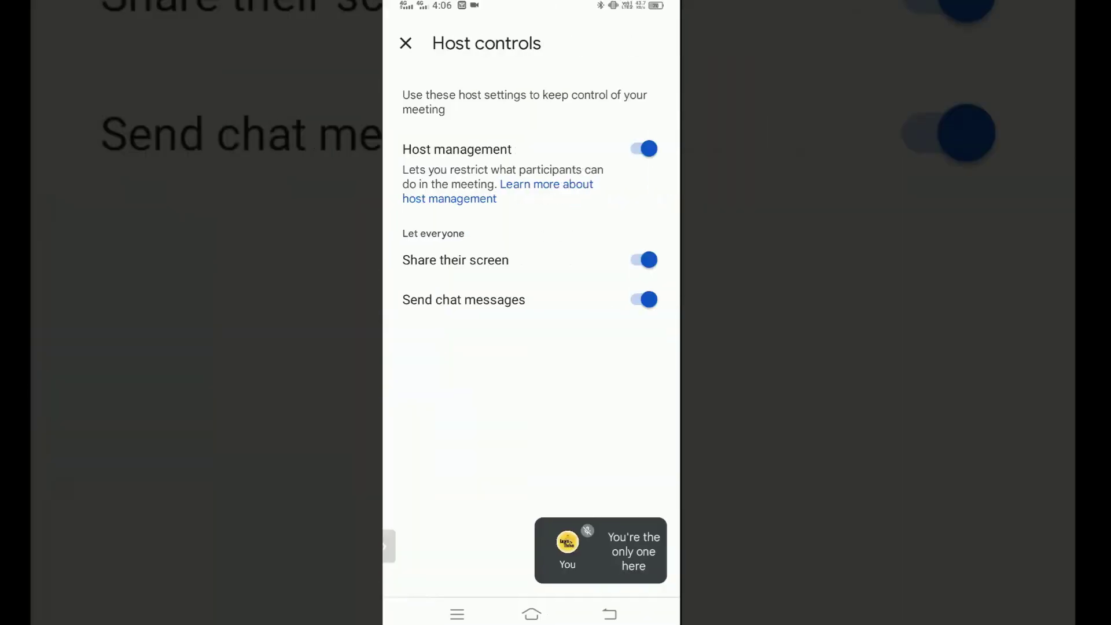
{"action": "left_click", "coordinate": [643, 260]}
{"action": "left_click", "coordinate": [642, 299]}
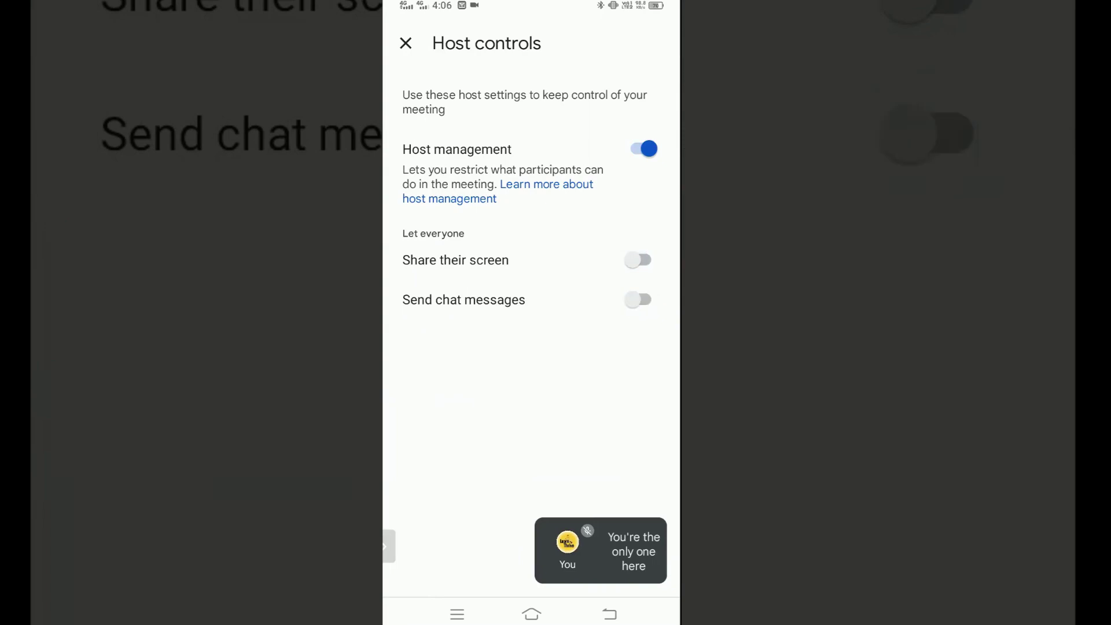
{"action": "left_click", "coordinate": [643, 299]}
{"action": "left_click", "coordinate": [642, 260]}
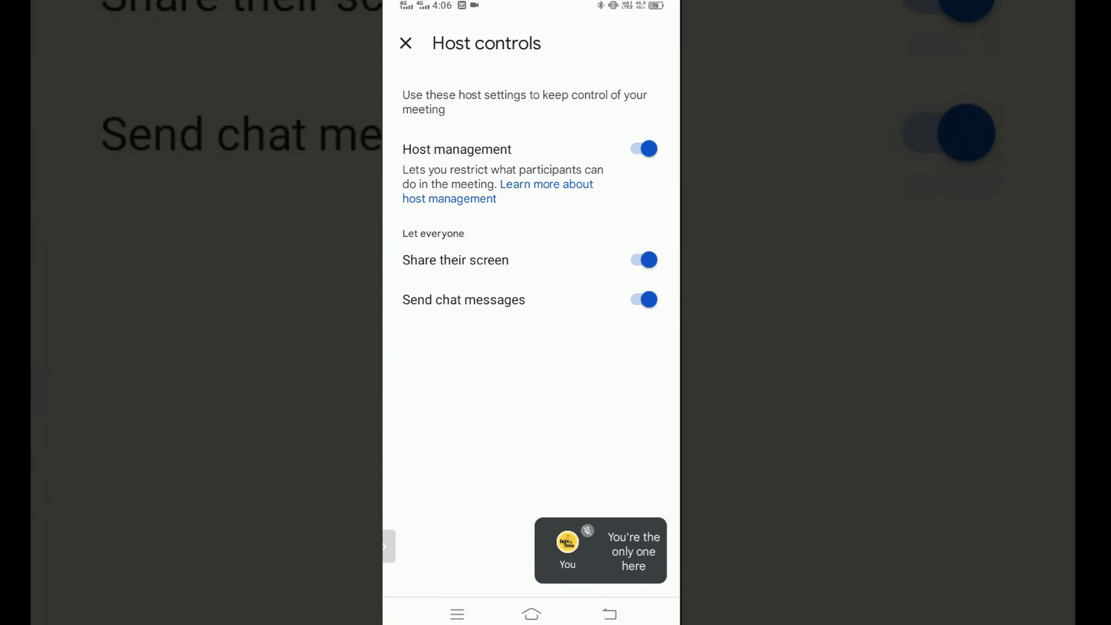
{"action": "left_click", "coordinate": [642, 299]}
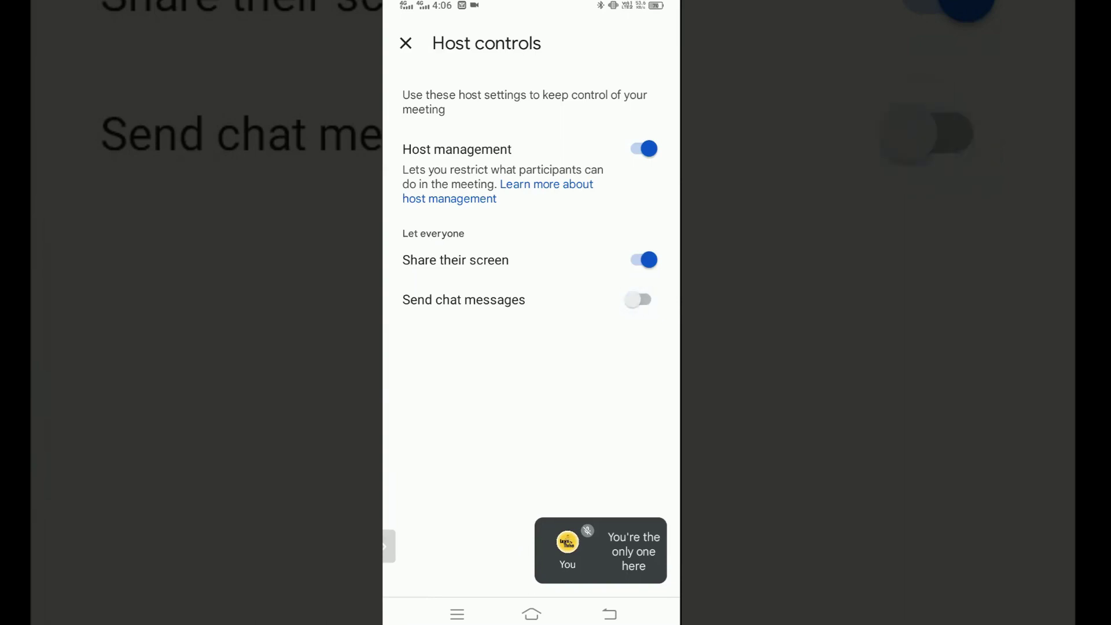
{"action": "left_click", "coordinate": [643, 260]}
{"action": "left_click", "coordinate": [643, 260]}
{"action": "left_click", "coordinate": [643, 299]}
{"action": "left_click", "coordinate": [406, 43]}
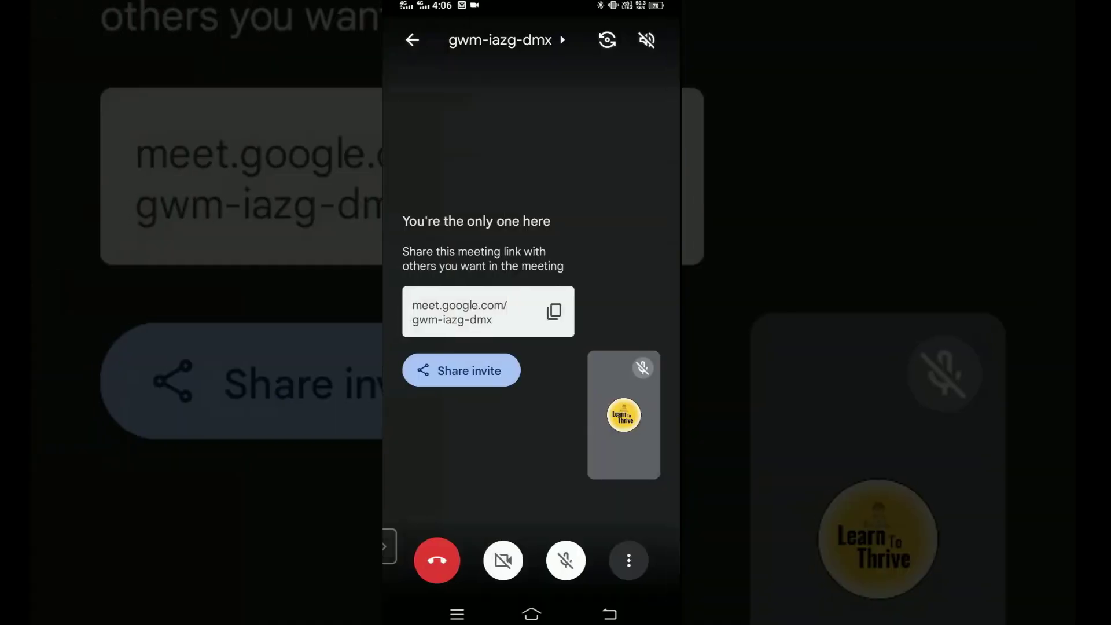
Step: Start sharing the phone's screen in the meeting, accept the visibility notice, and cancel at the recording or casting request
{"action": "left_click", "coordinate": [629, 560]}
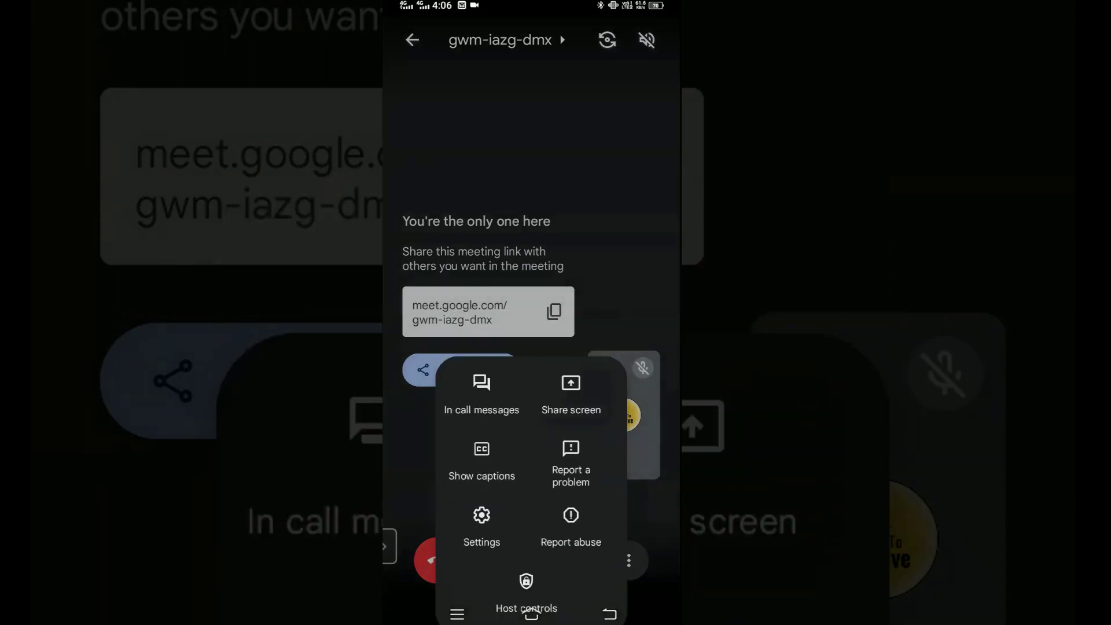
{"action": "left_click", "coordinate": [571, 347]}
{"action": "left_click", "coordinate": [592, 330]}
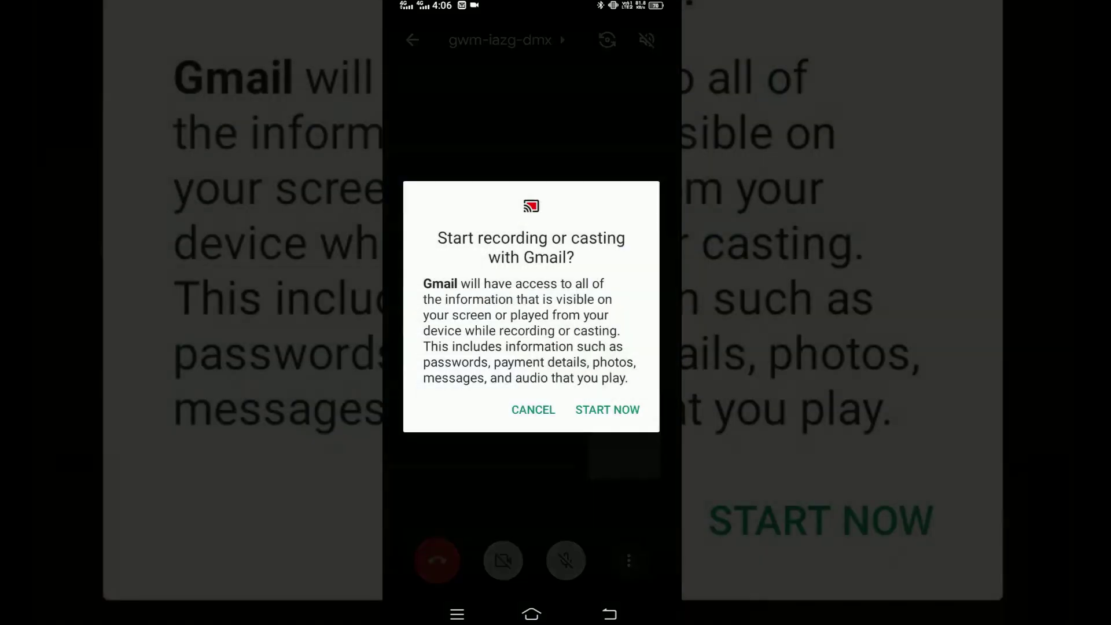
{"action": "left_click", "coordinate": [533, 409]}
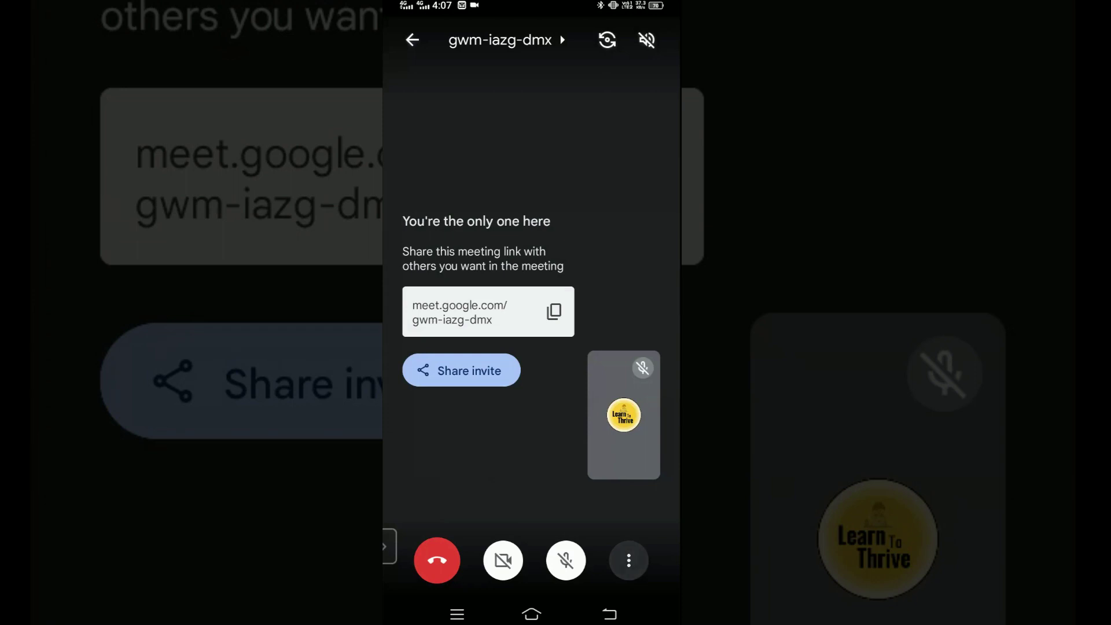
Step: Bring up the meeting's screen sharing notice once more and cancel before sharing starts
{"action": "left_click", "coordinate": [629, 561]}
{"action": "left_click", "coordinate": [571, 411]}
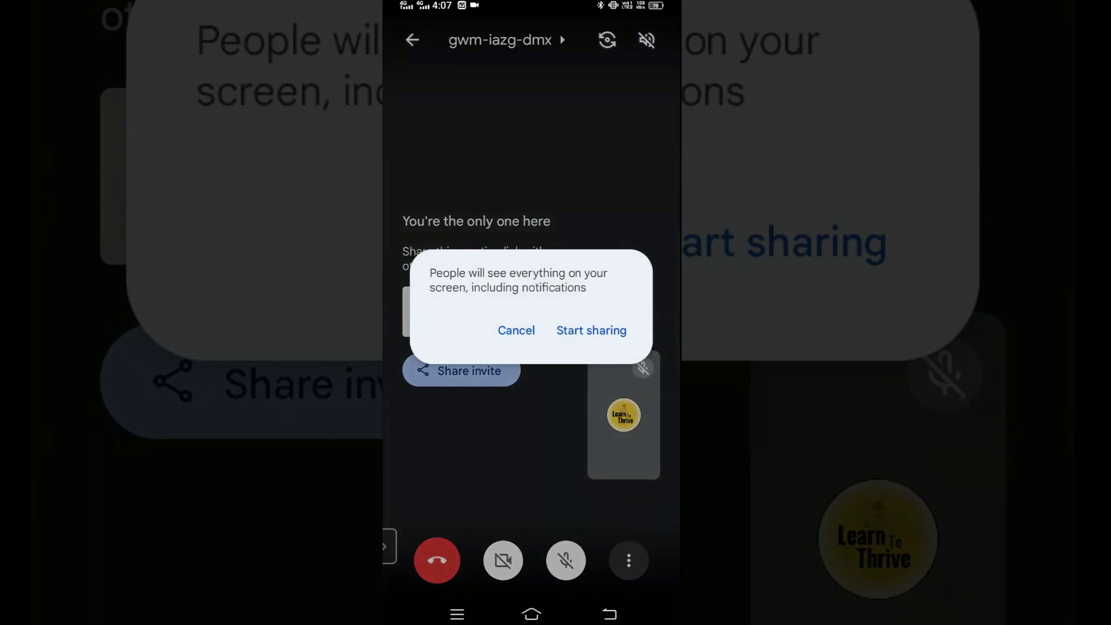
{"action": "left_click", "coordinate": [517, 330]}
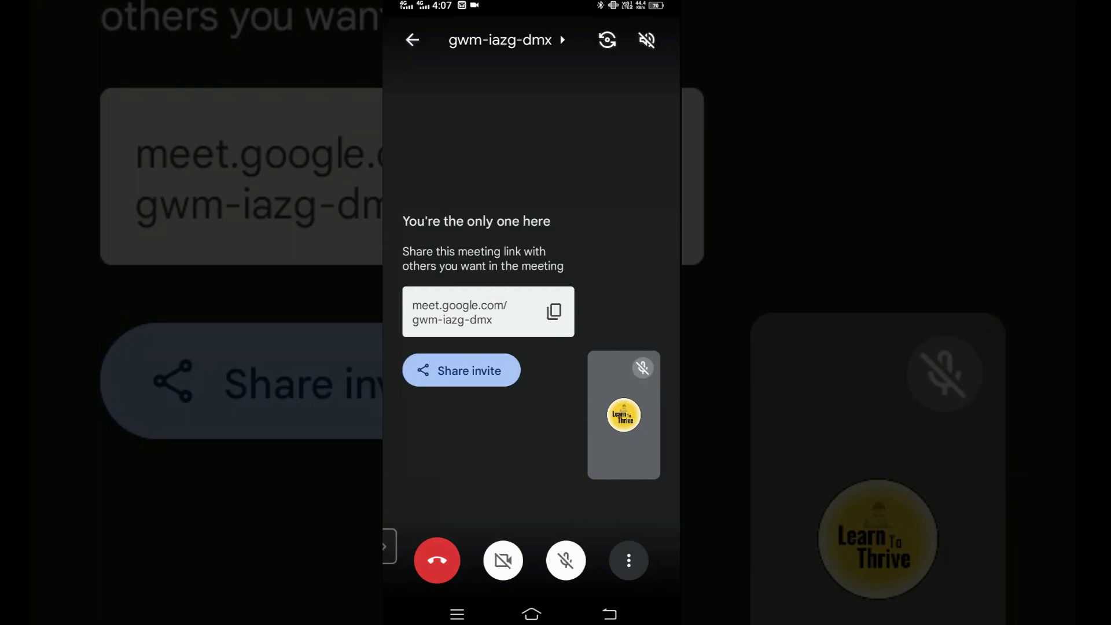
Step: Leave the Google Meet call and switch to the meeting already running in the Zoom app
{"action": "left_click", "coordinate": [437, 560]}
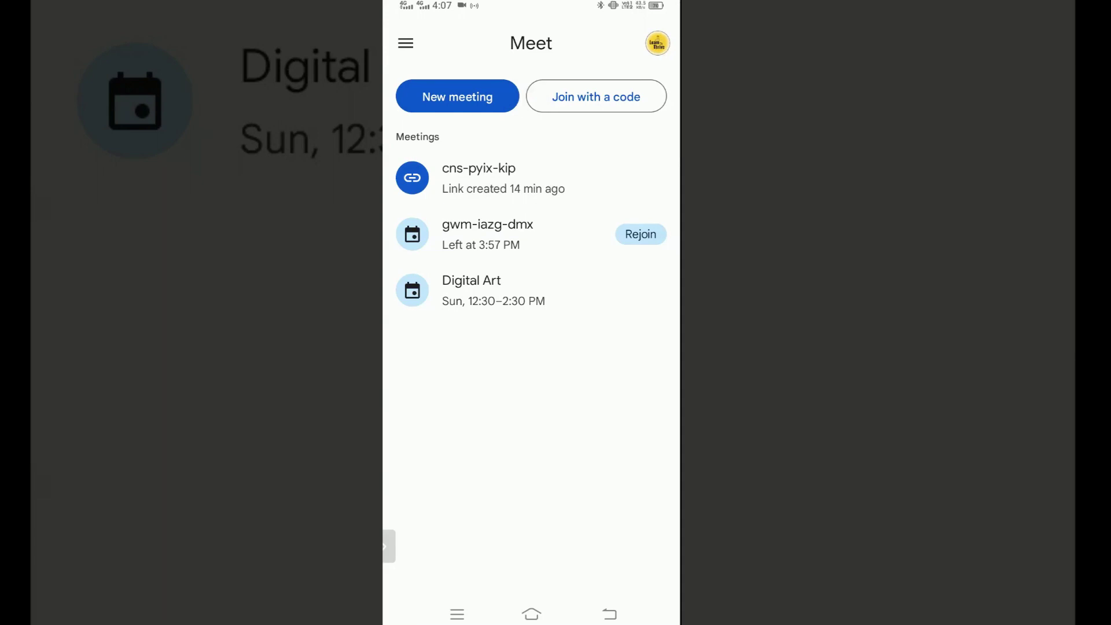
{"action": "left_click_drag", "start_coordinate": [531, 623], "coordinate": [531, 284]}
{"action": "left_click_drag", "start_coordinate": [608, 343], "coordinate": [457, 344]}
{"action": "left_click_drag", "start_coordinate": [531, 293], "coordinate": [531, 613]}
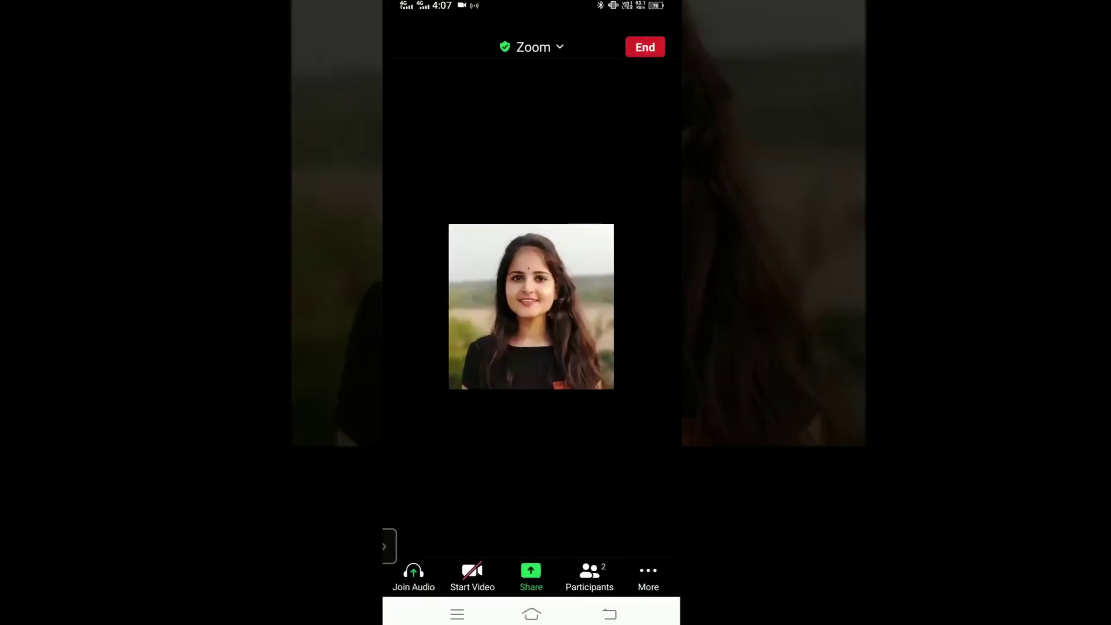